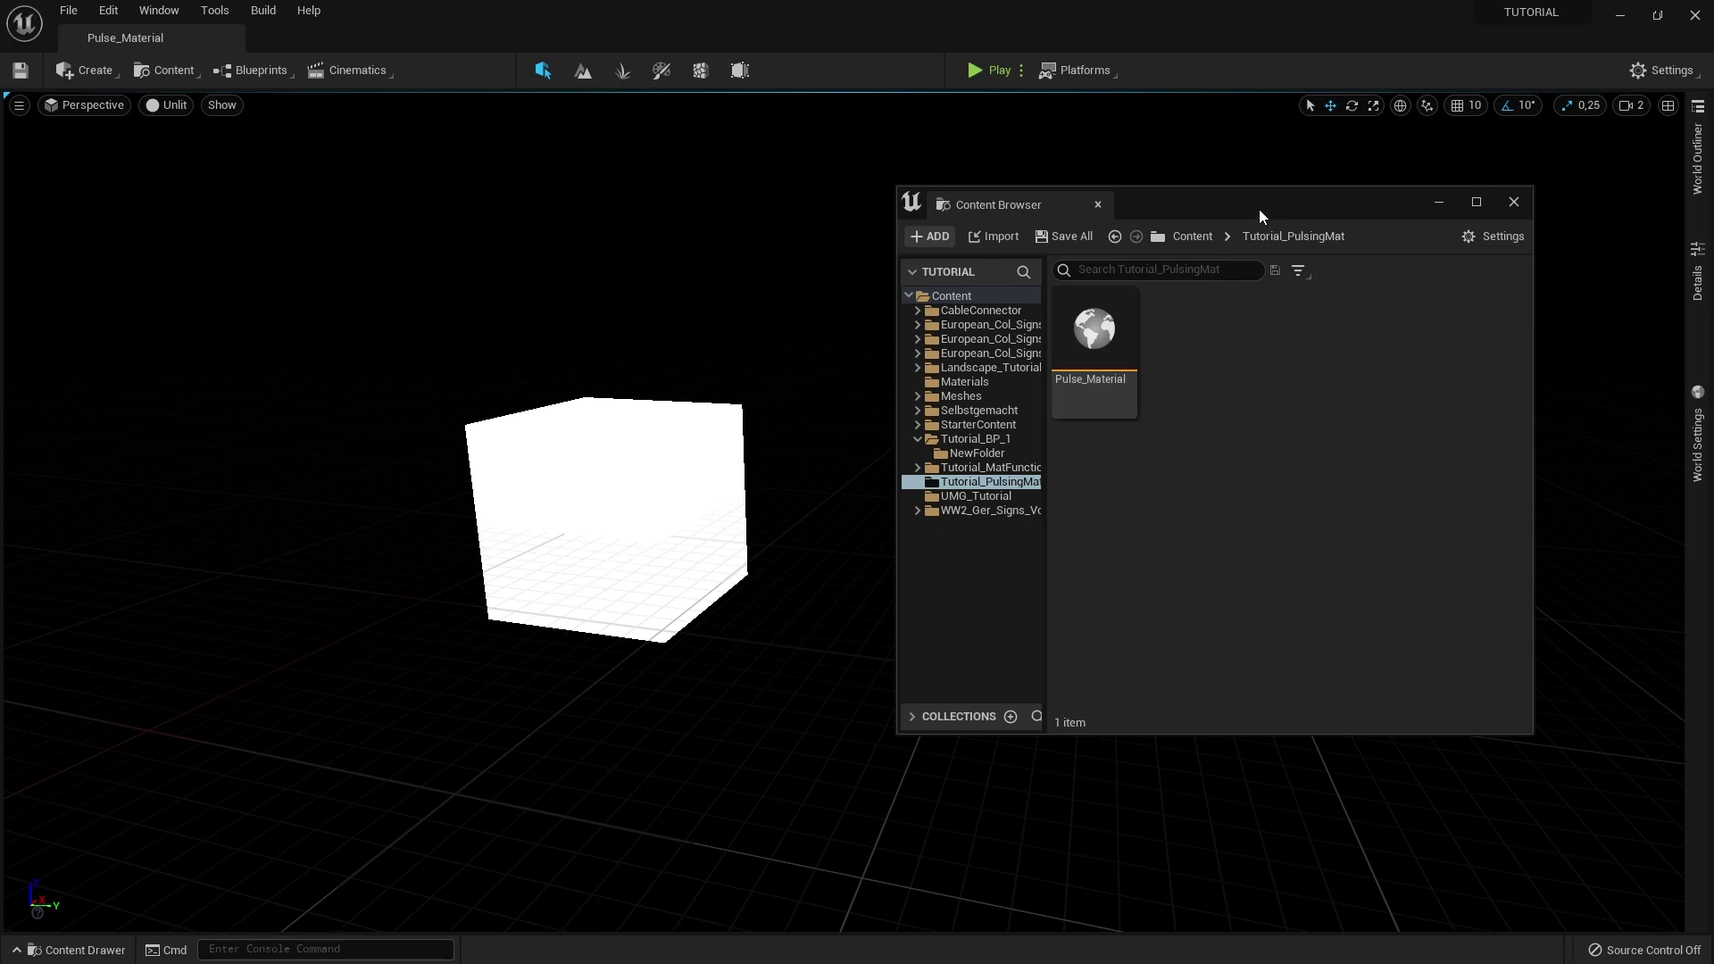
Reposition the Content Browser, select the cube, and browse the Add menu without adding anything.
{"action": "left_click_drag", "start_coordinate": [1192, 211], "coordinate": [1084, 224]}
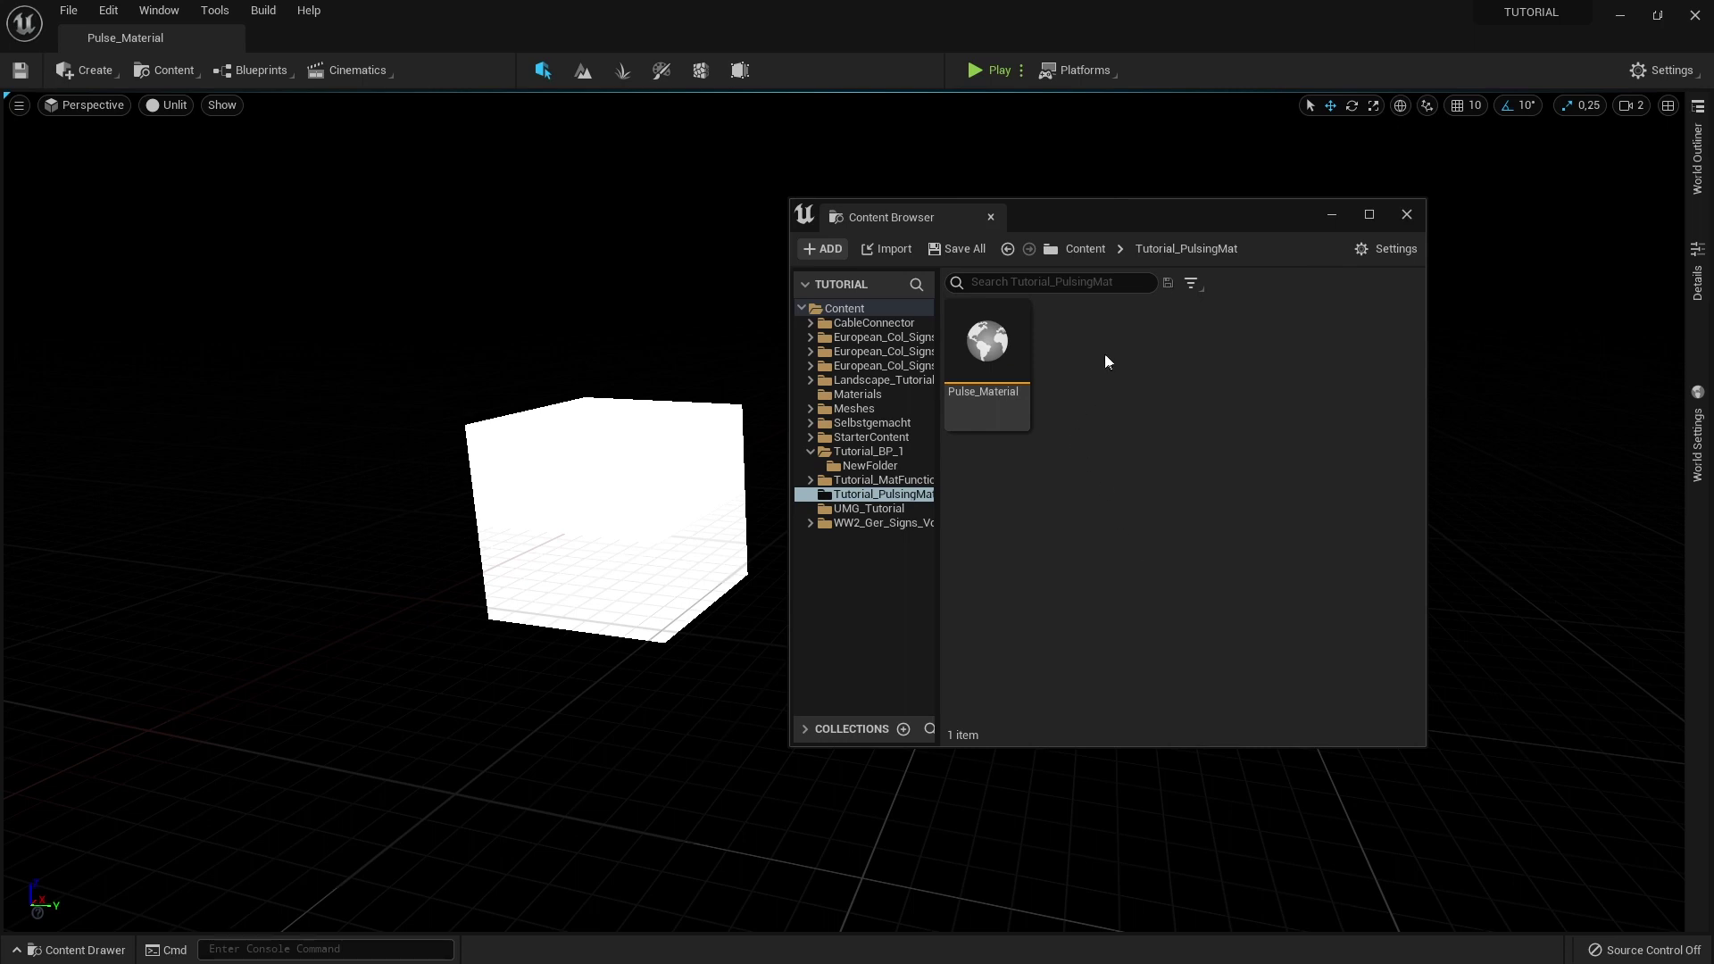
{"action": "left_click", "coordinate": [647, 415]}
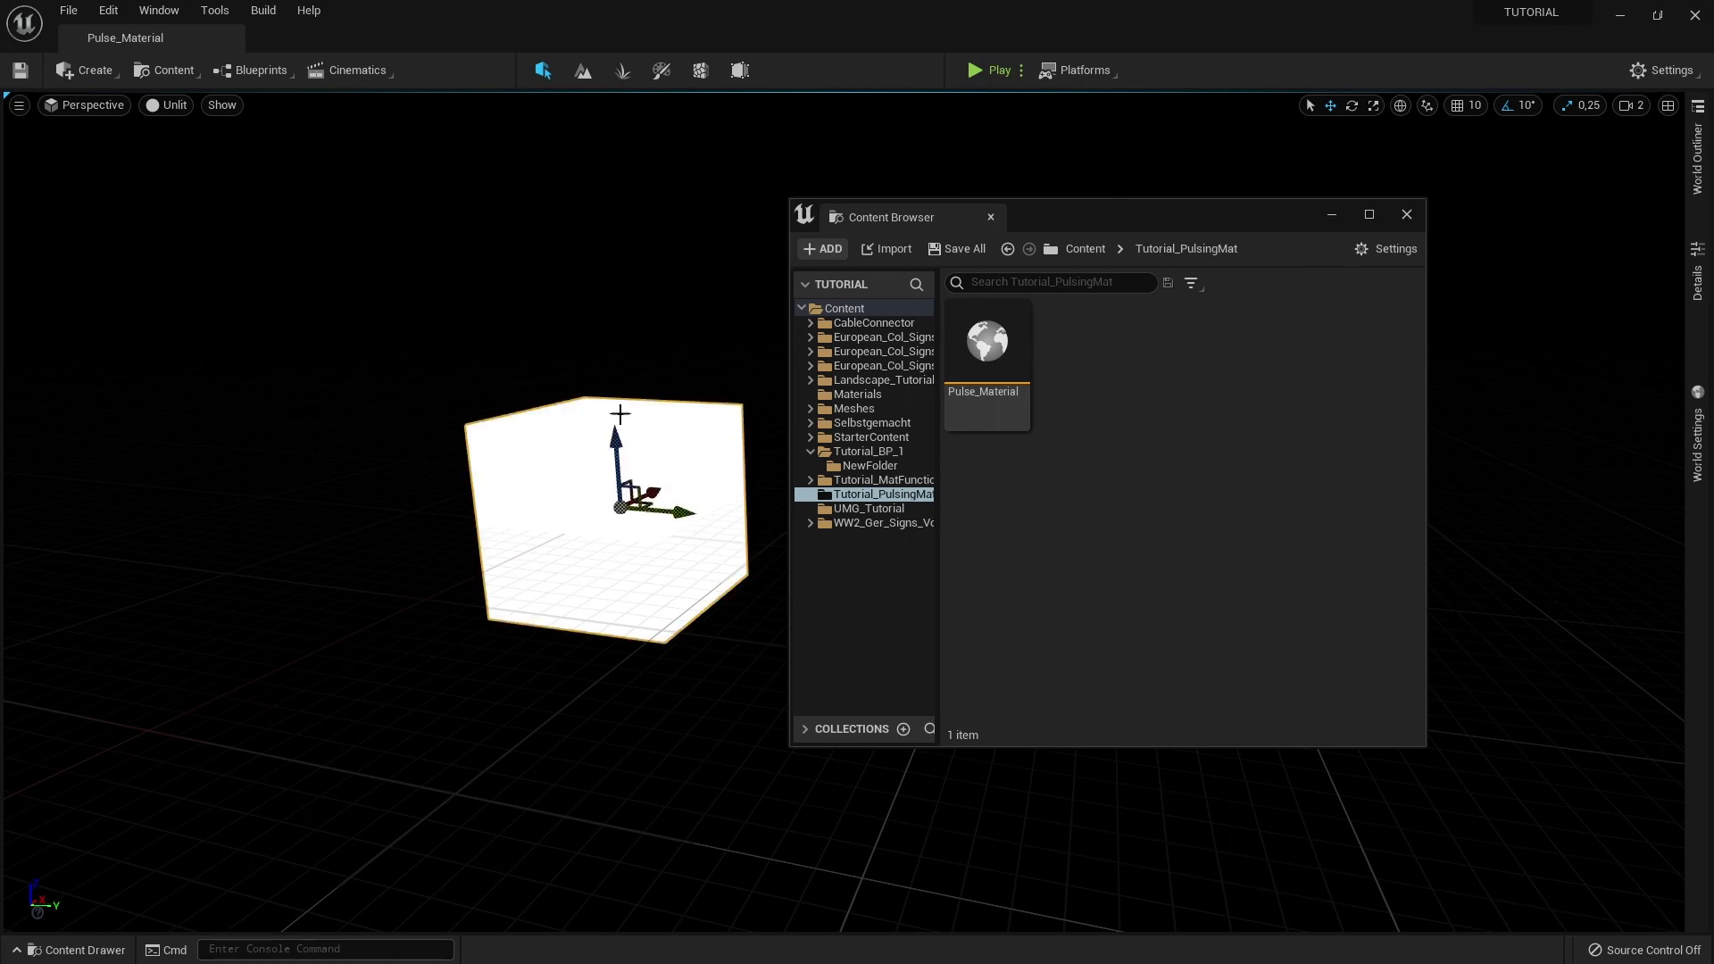
{"action": "right_click_drag", "start_coordinate": [620, 414], "coordinate": [612, 413]}
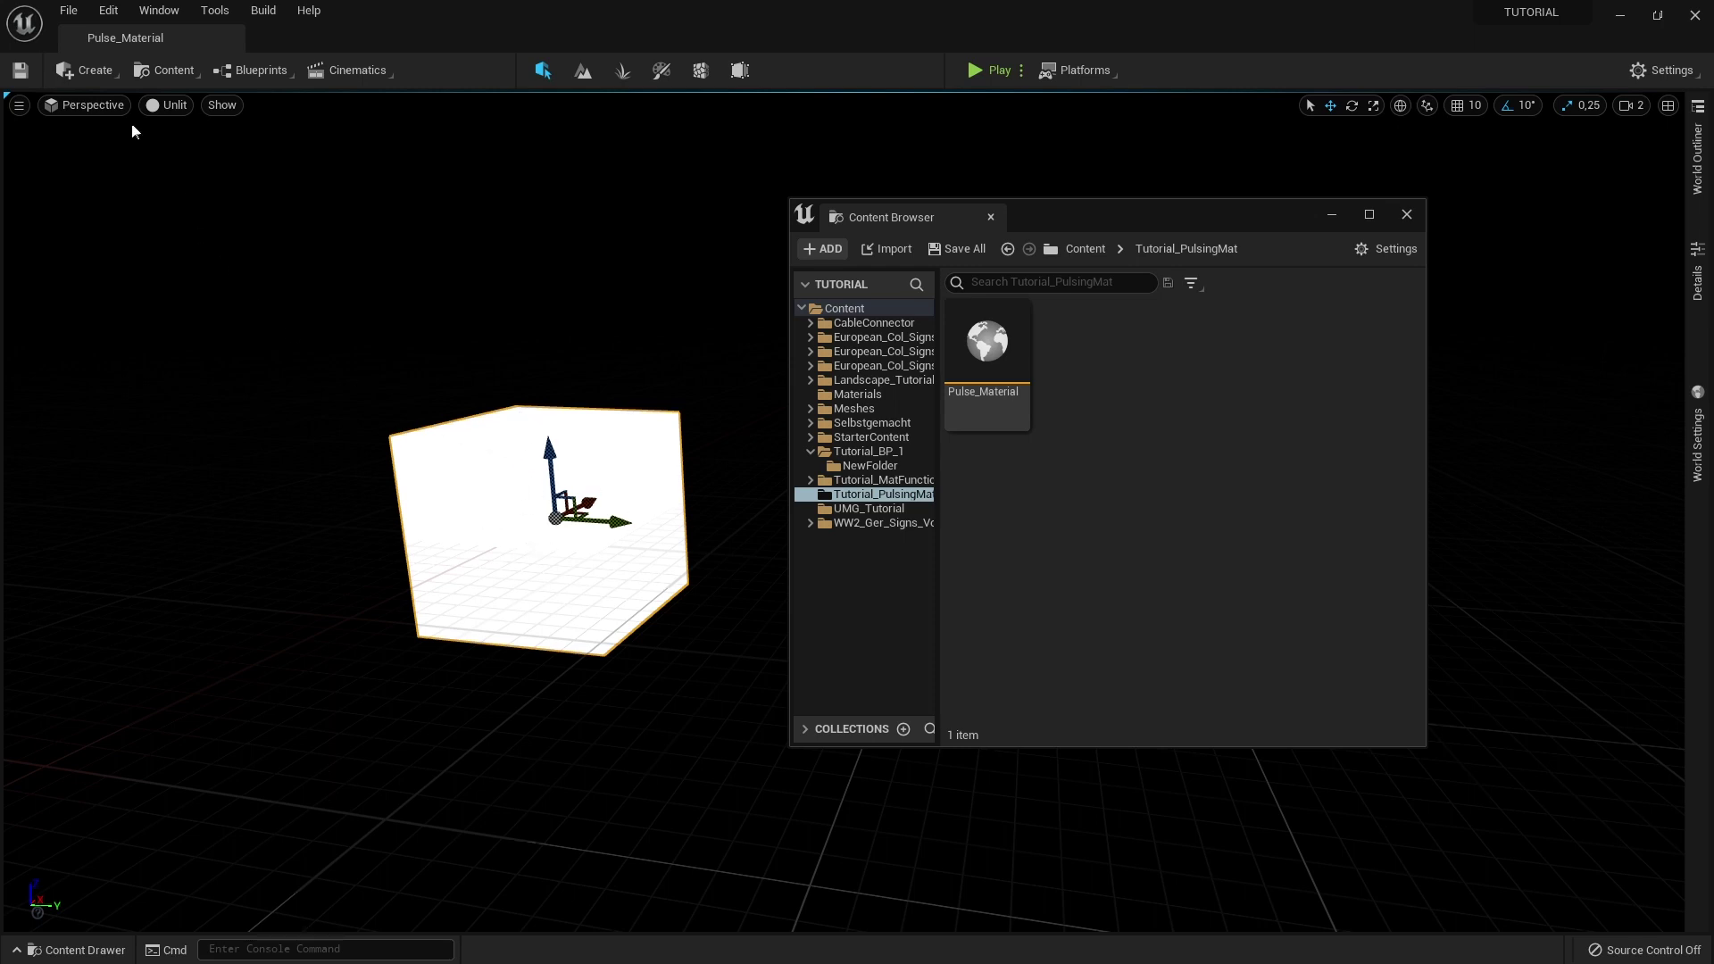
{"action": "left_click", "coordinate": [103, 79]}
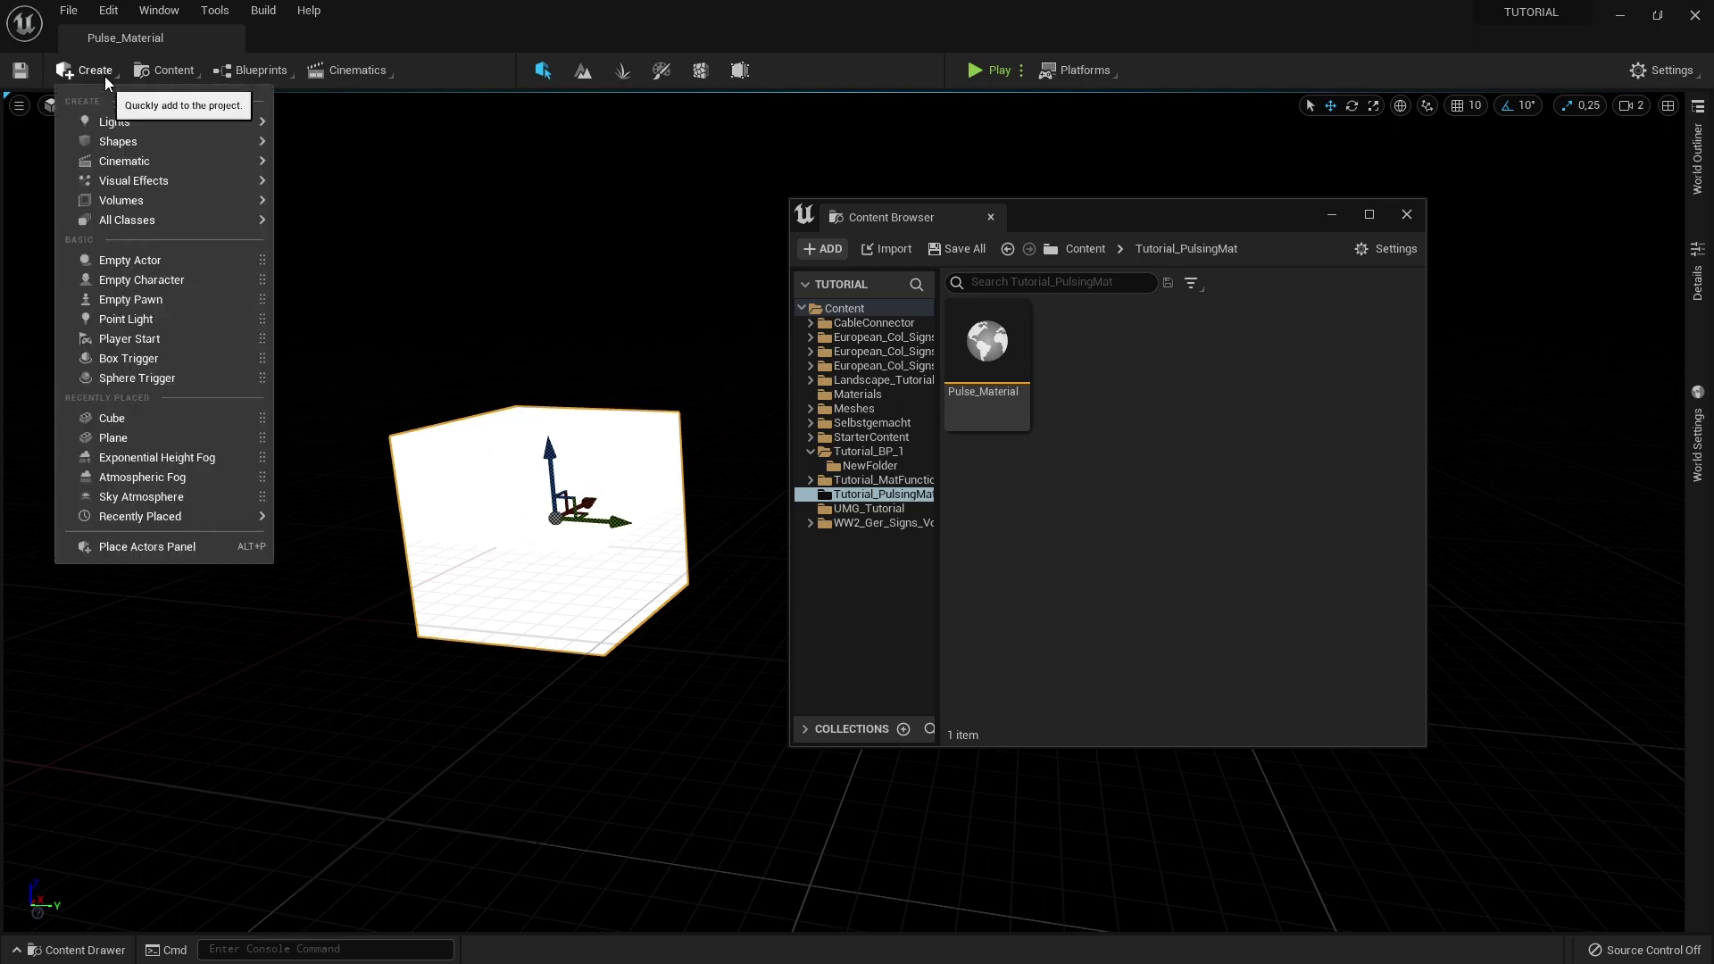
{"action": "mouse_move", "coordinate": [137, 142]}
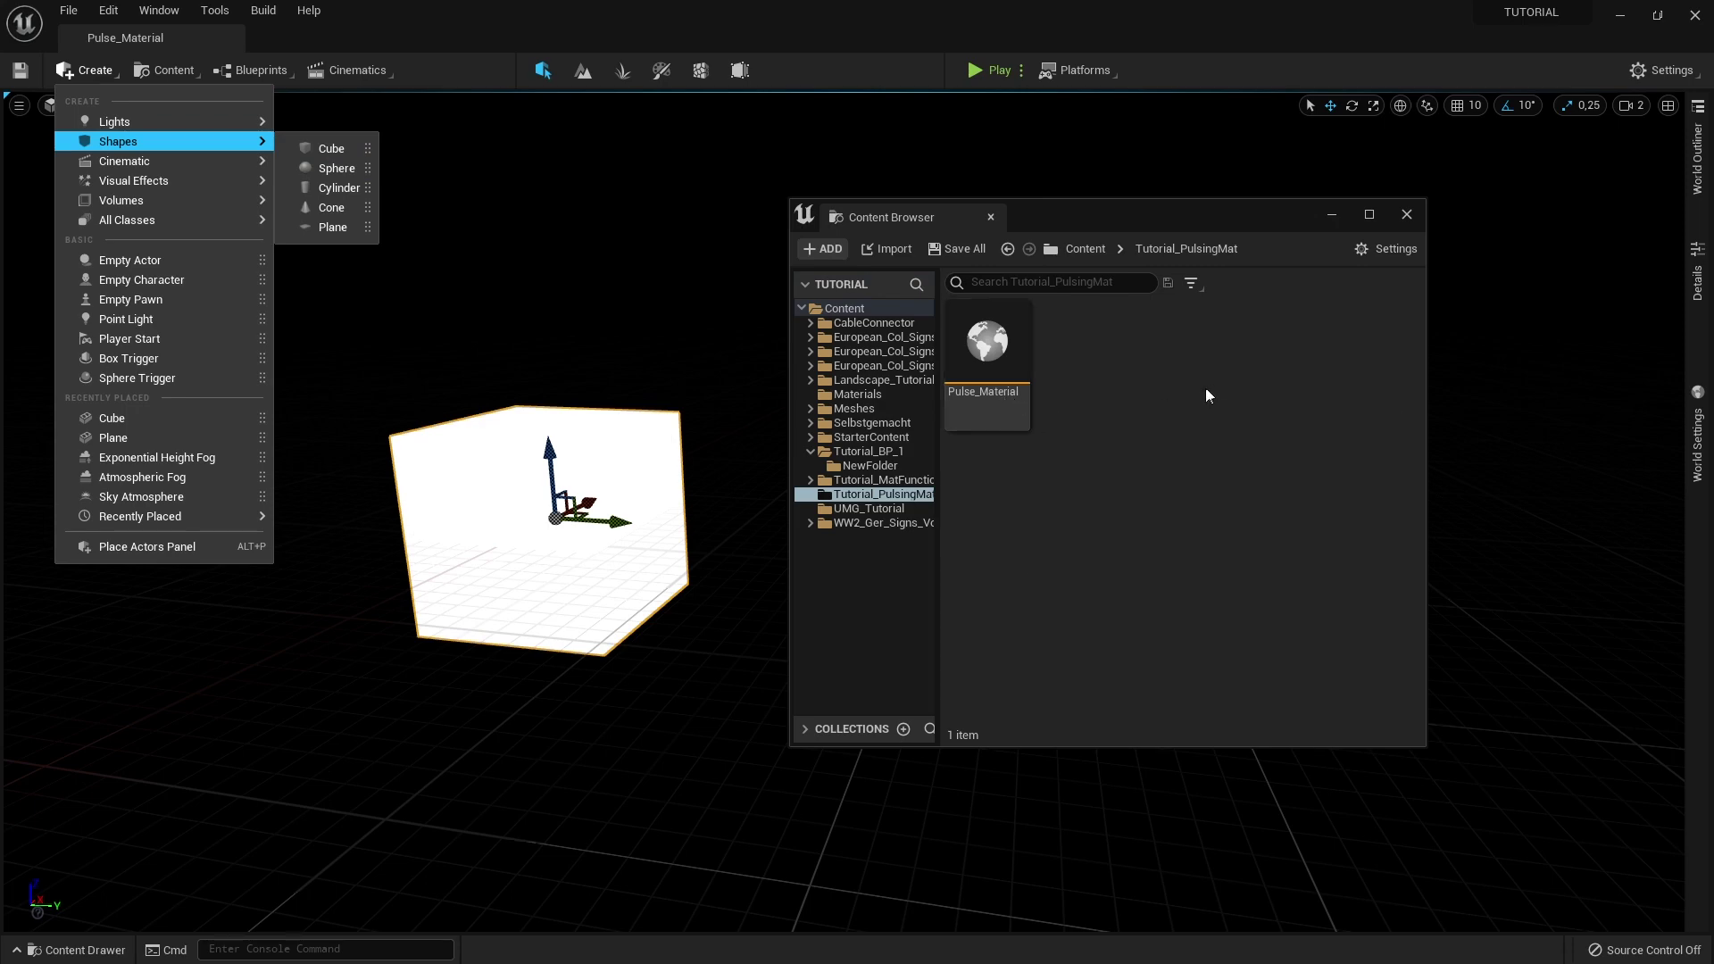
{"action": "left_click", "coordinate": [1128, 400]}
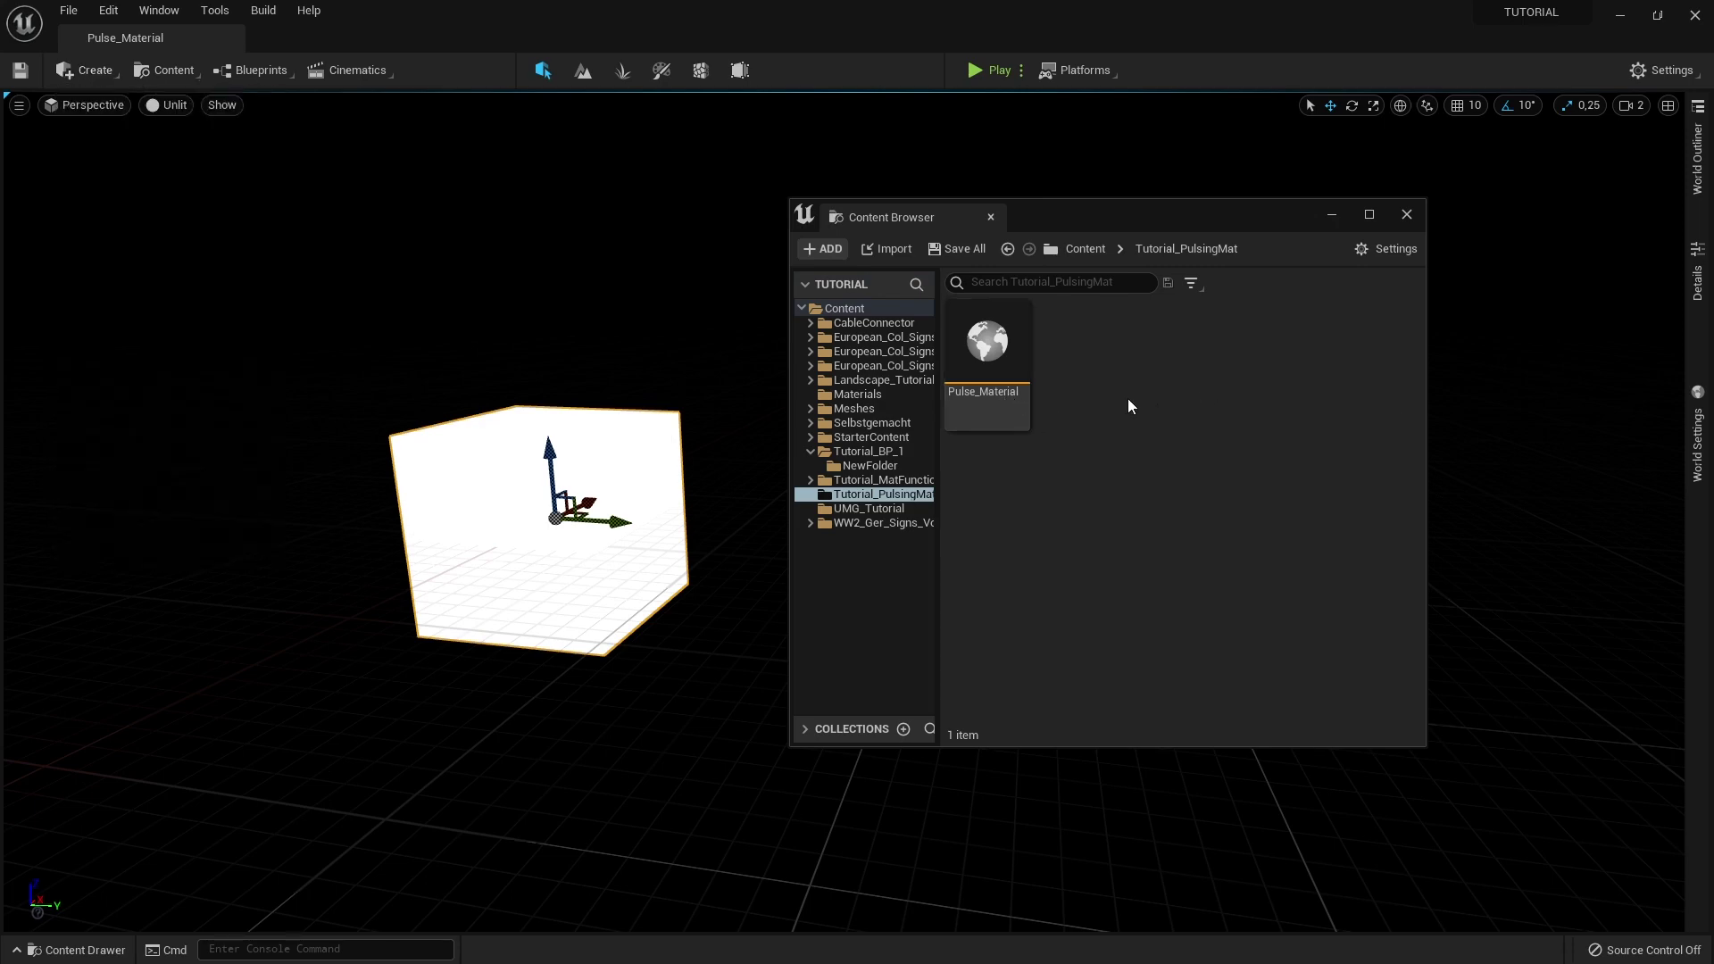
Create a new Material asset in the folder and name it Mat_PulseMaterial.
{"action": "right_click", "coordinate": [1090, 368]}
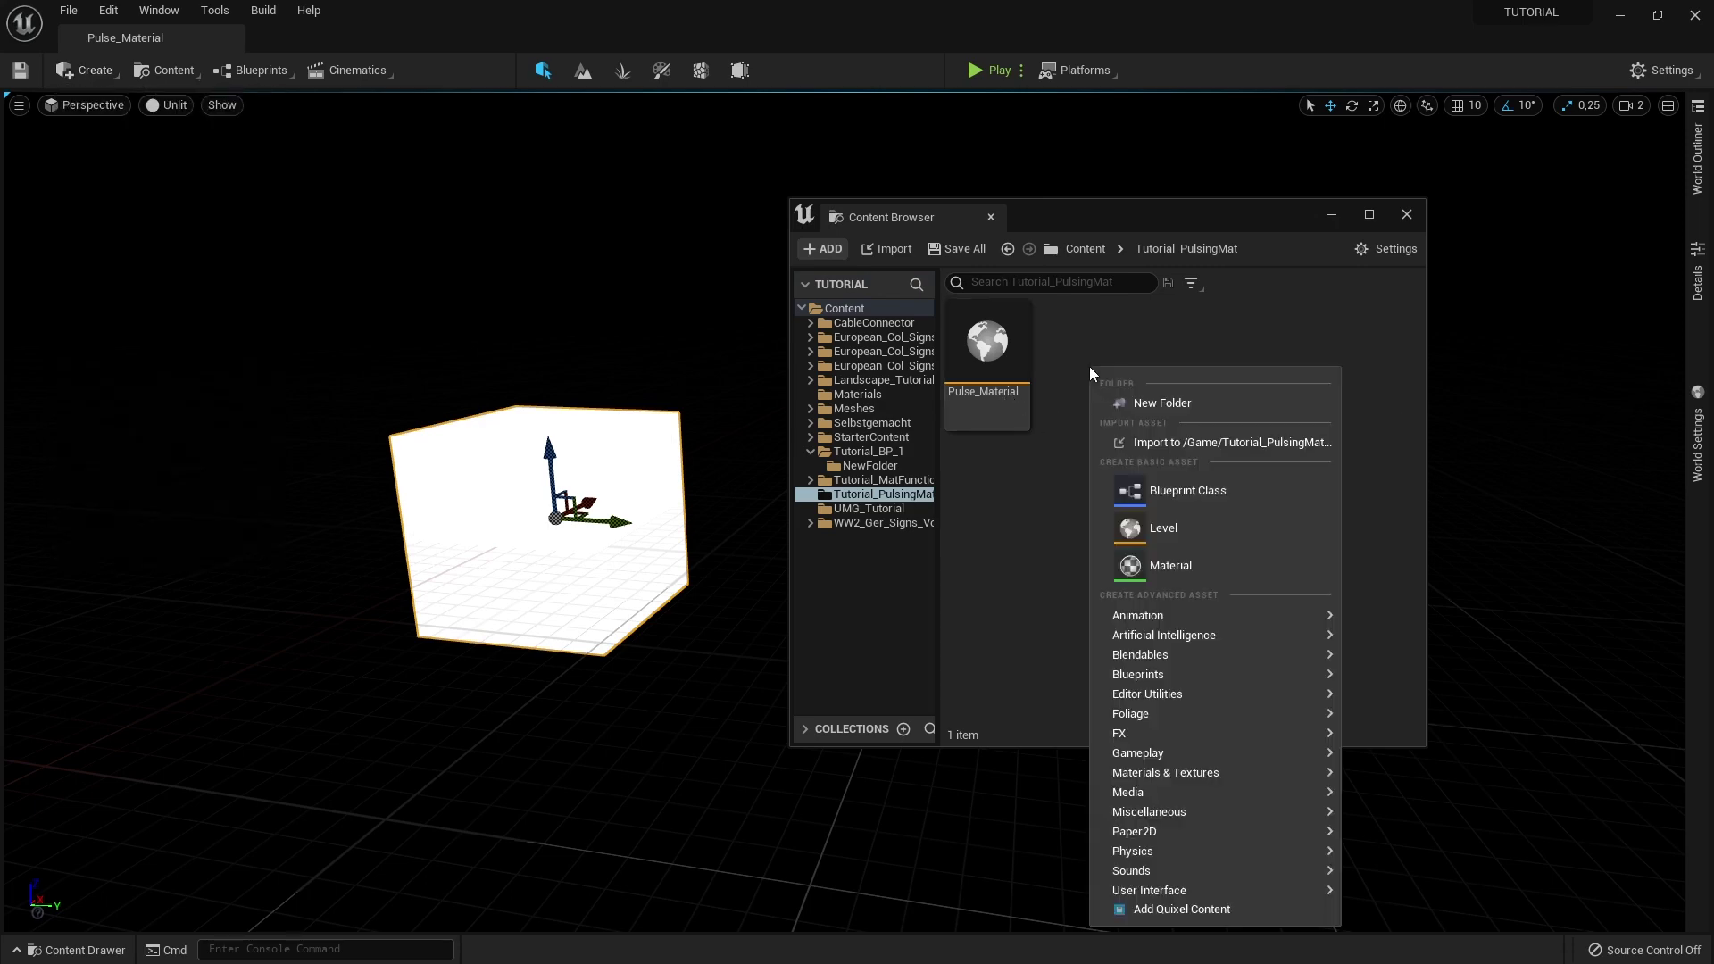
{"action": "left_click", "coordinate": [1215, 572]}
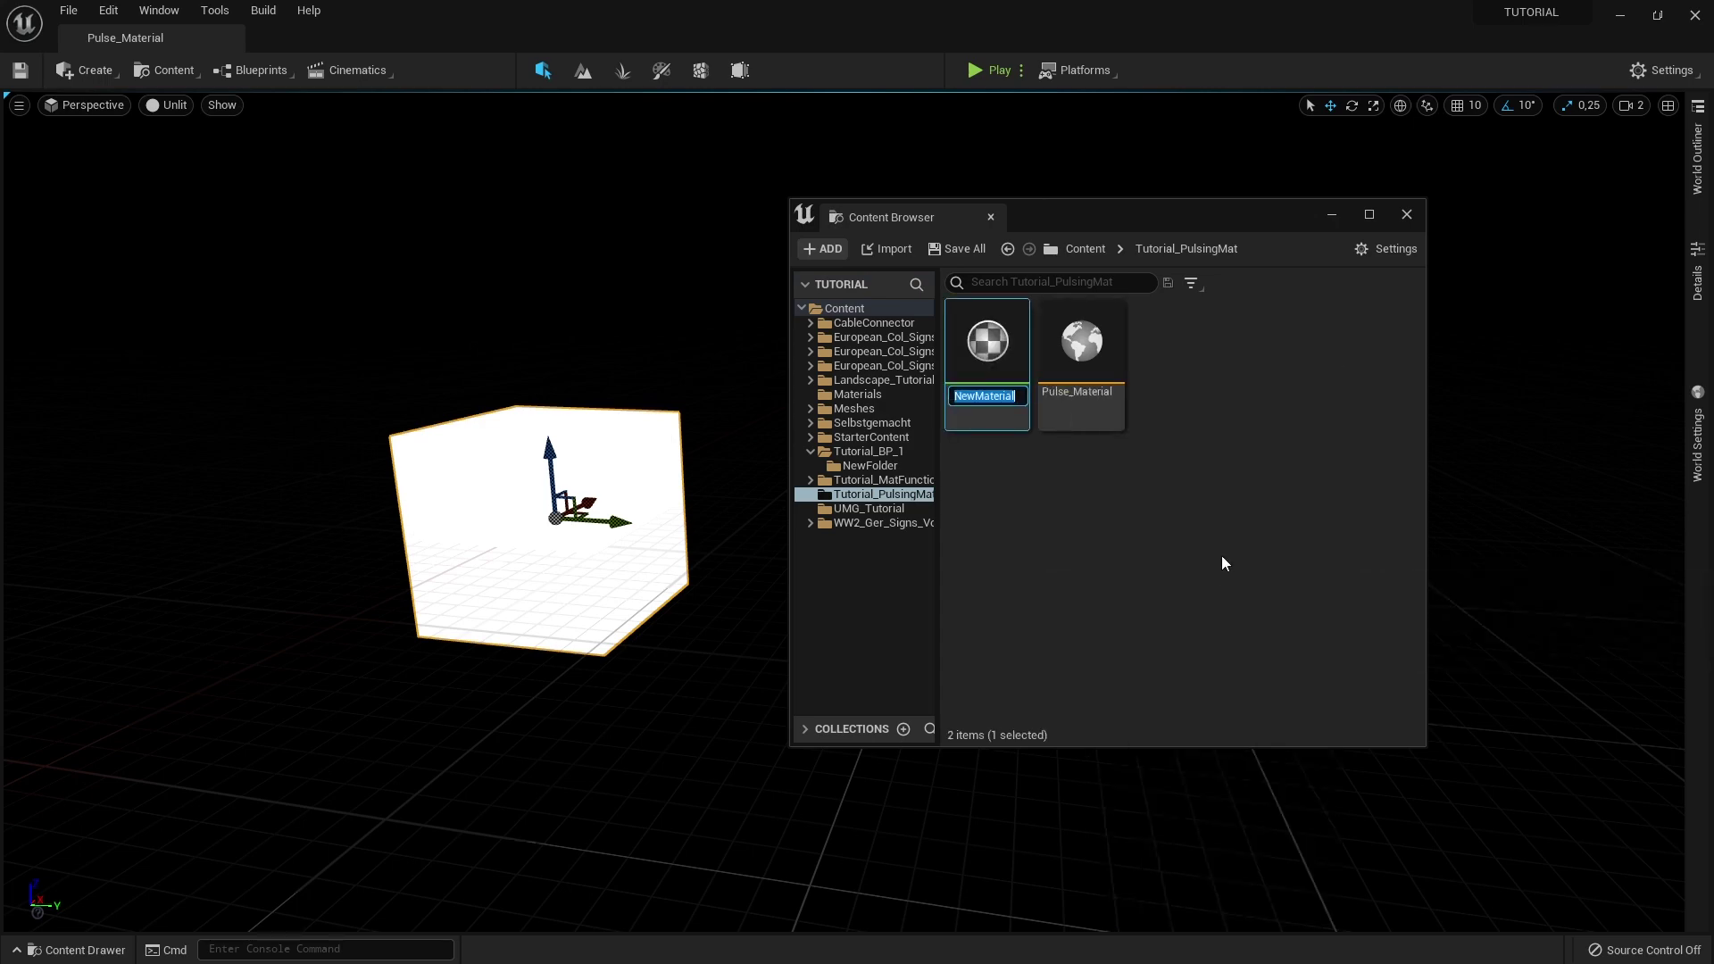
{"action": "type", "text": "M"}
{"action": "type", "text": "at"}
{"action": "type", "text": "_"}
{"action": "type", "text": "Pul"}
{"action": "type", "text": "seMaterial"}
{"action": "key", "text": "Return"}
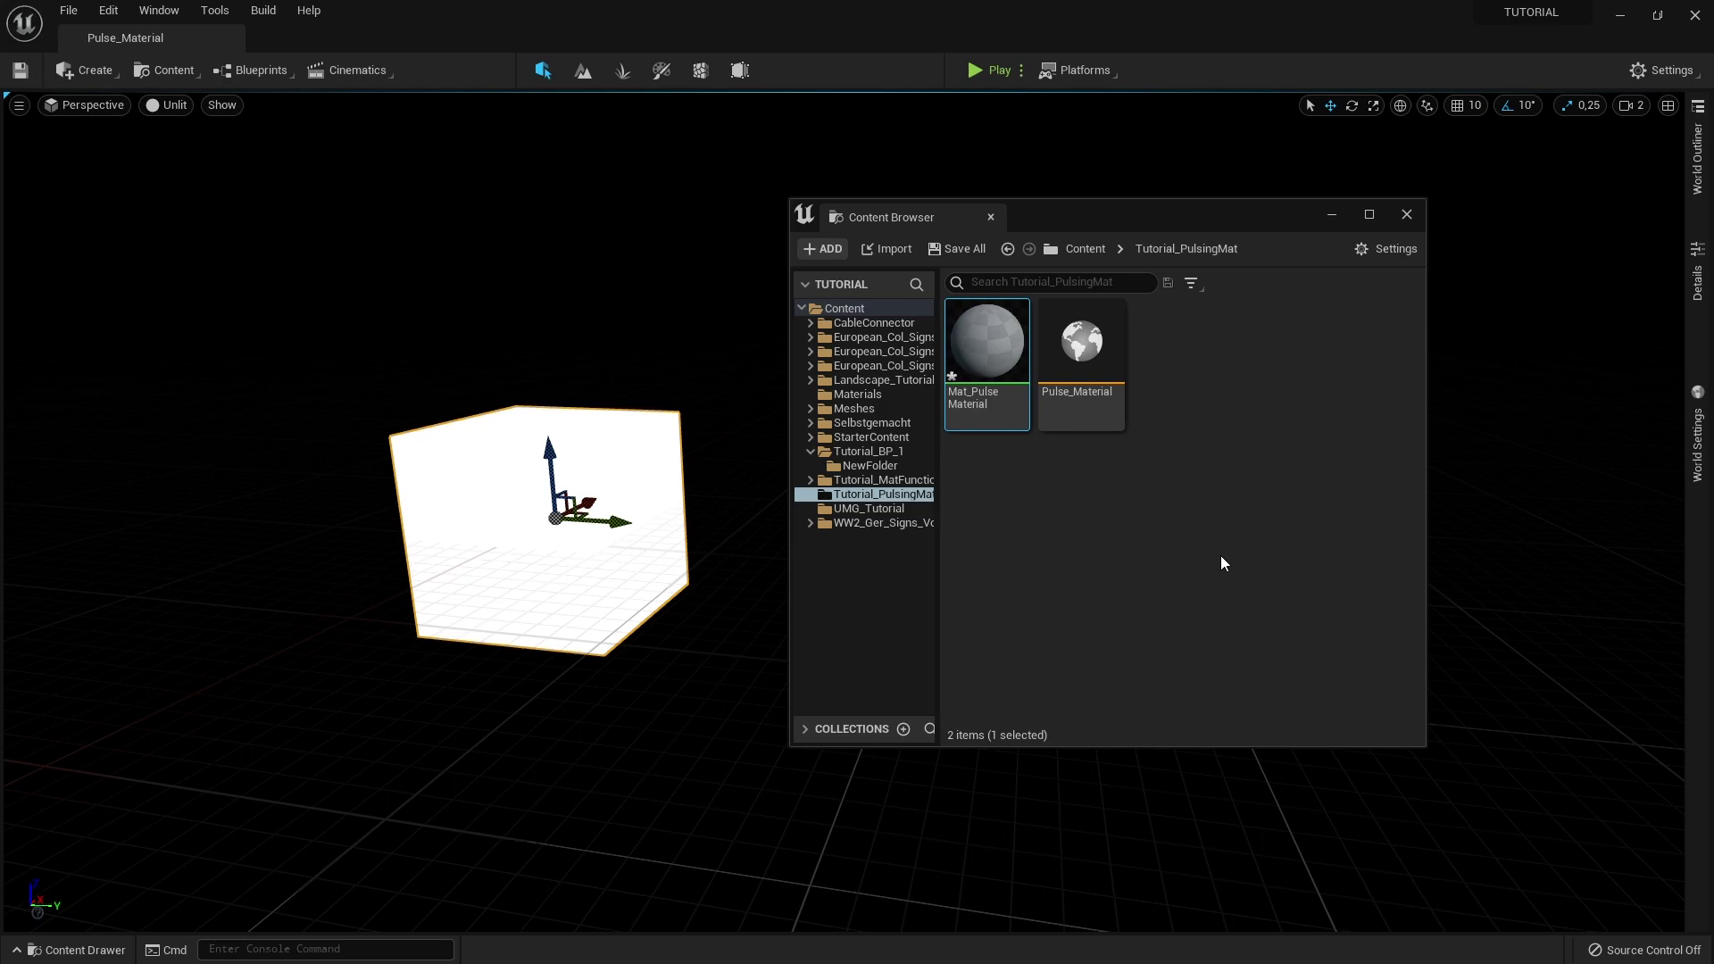
Open Mat_PulseMaterial in the material editor and frame the graph.
{"action": "double_click", "coordinate": [977, 350]}
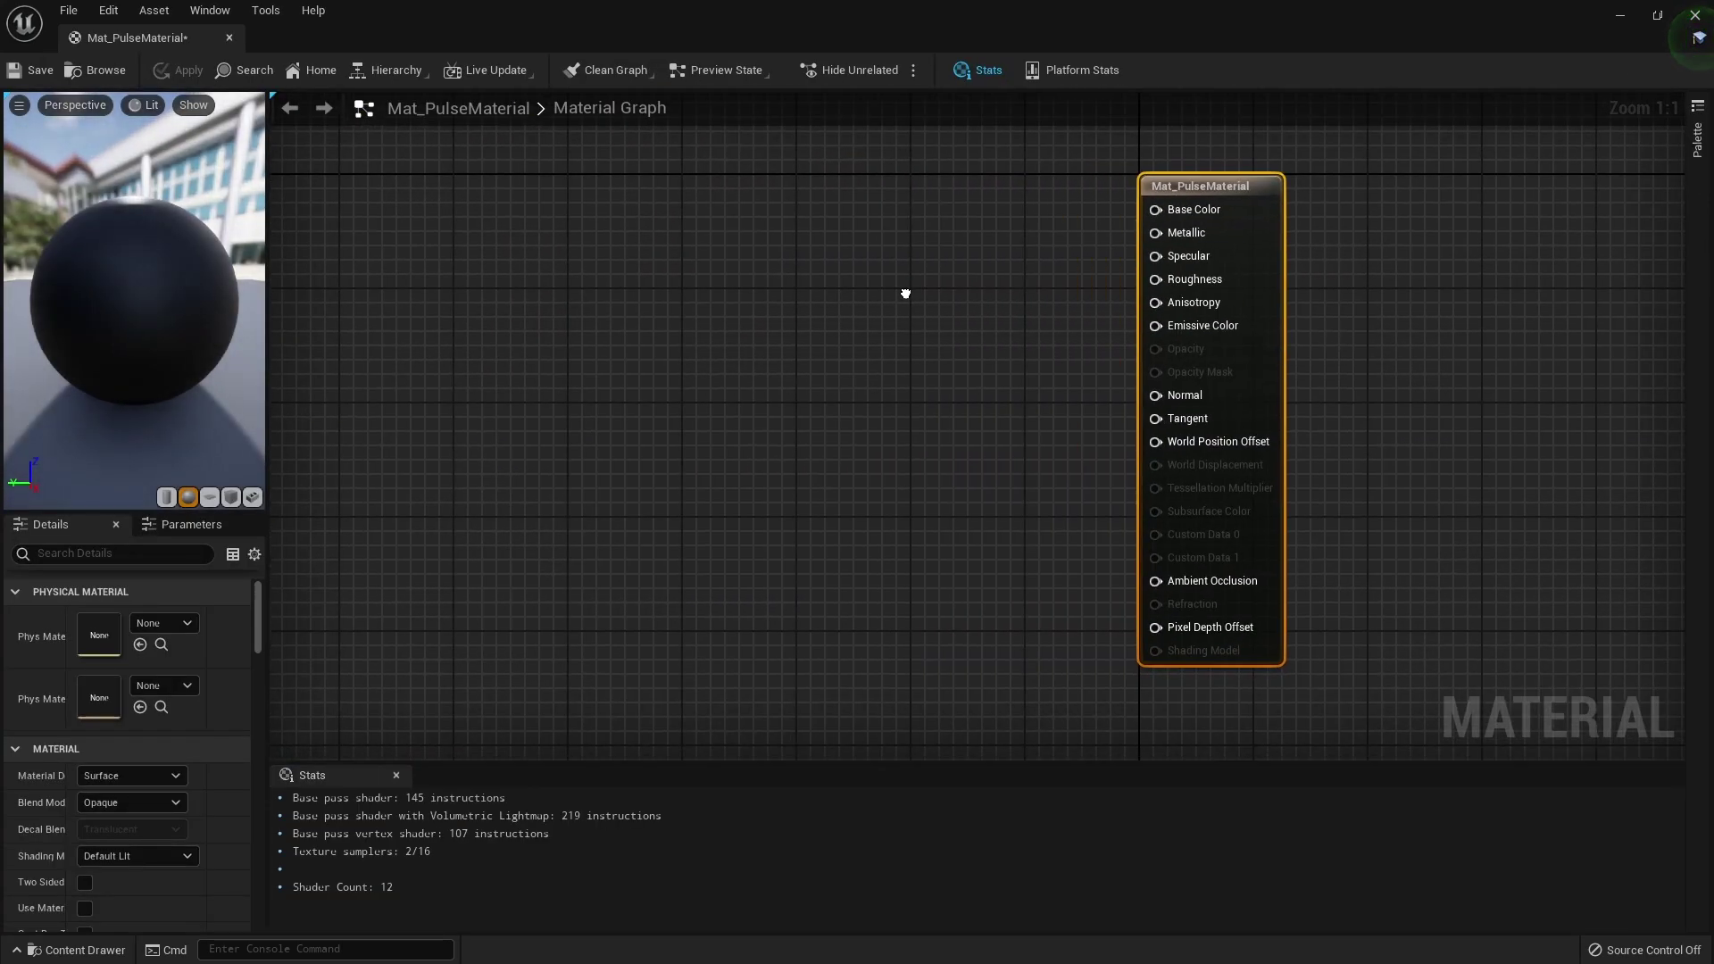
{"action": "right_click_drag", "start_coordinate": [619, 257], "coordinate": [661, 310]}
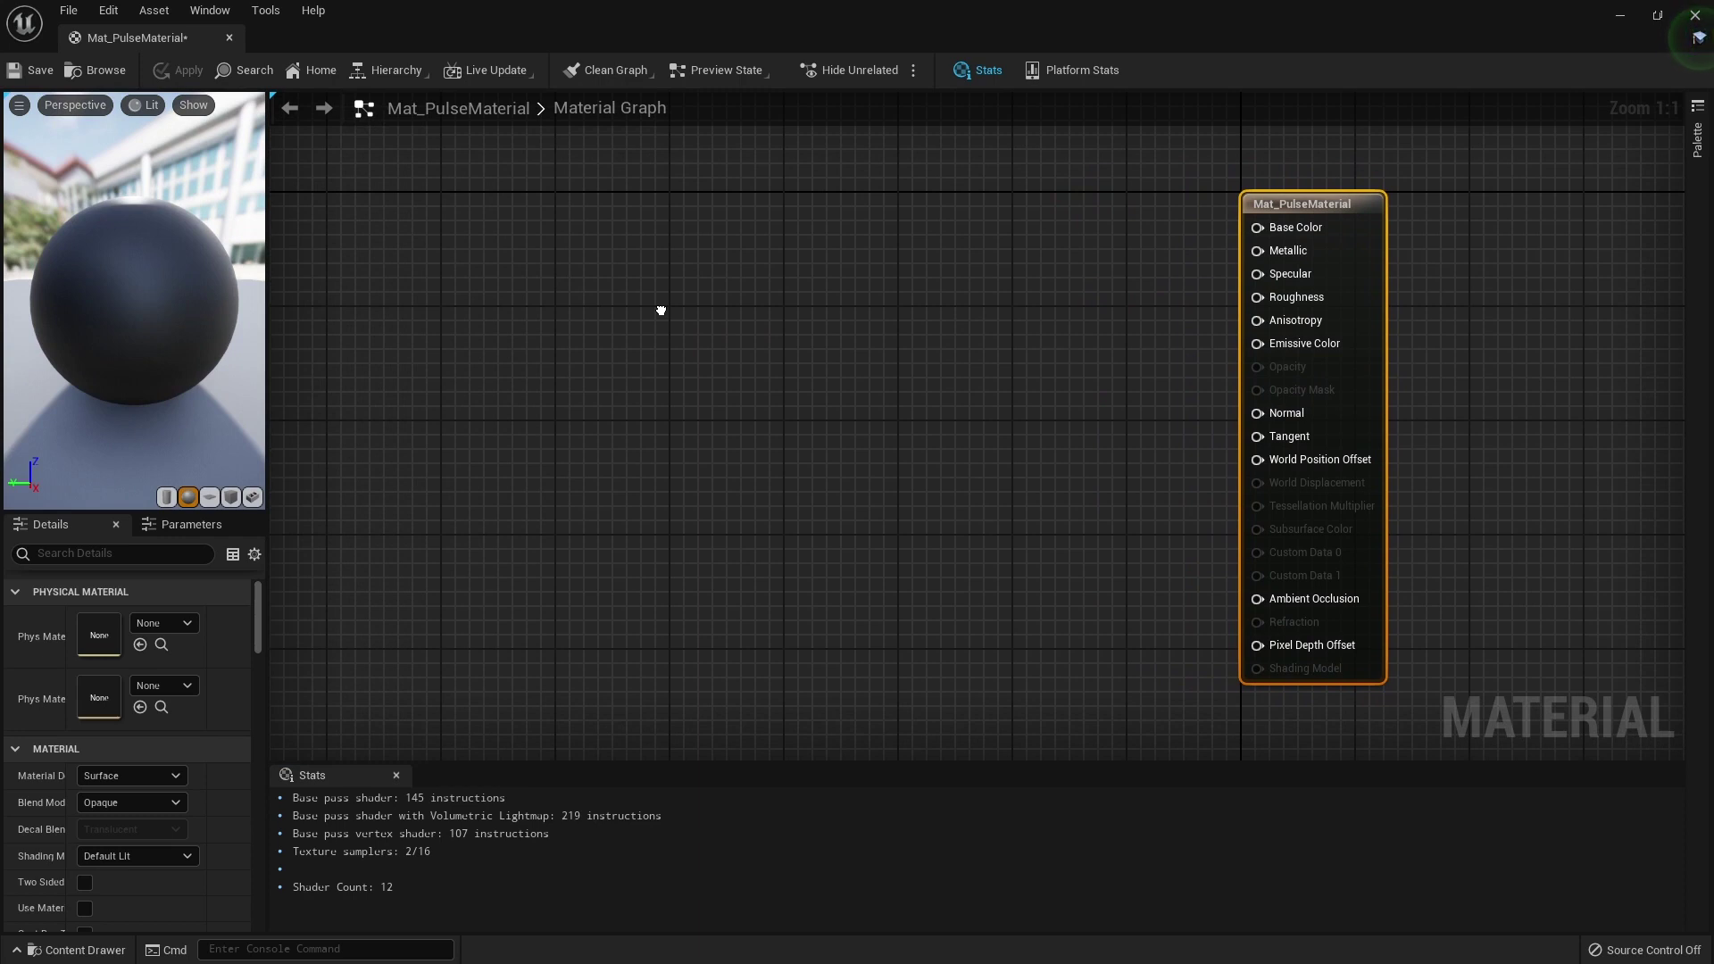
{"action": "right_click_drag", "start_coordinate": [661, 310], "coordinate": [654, 308]}
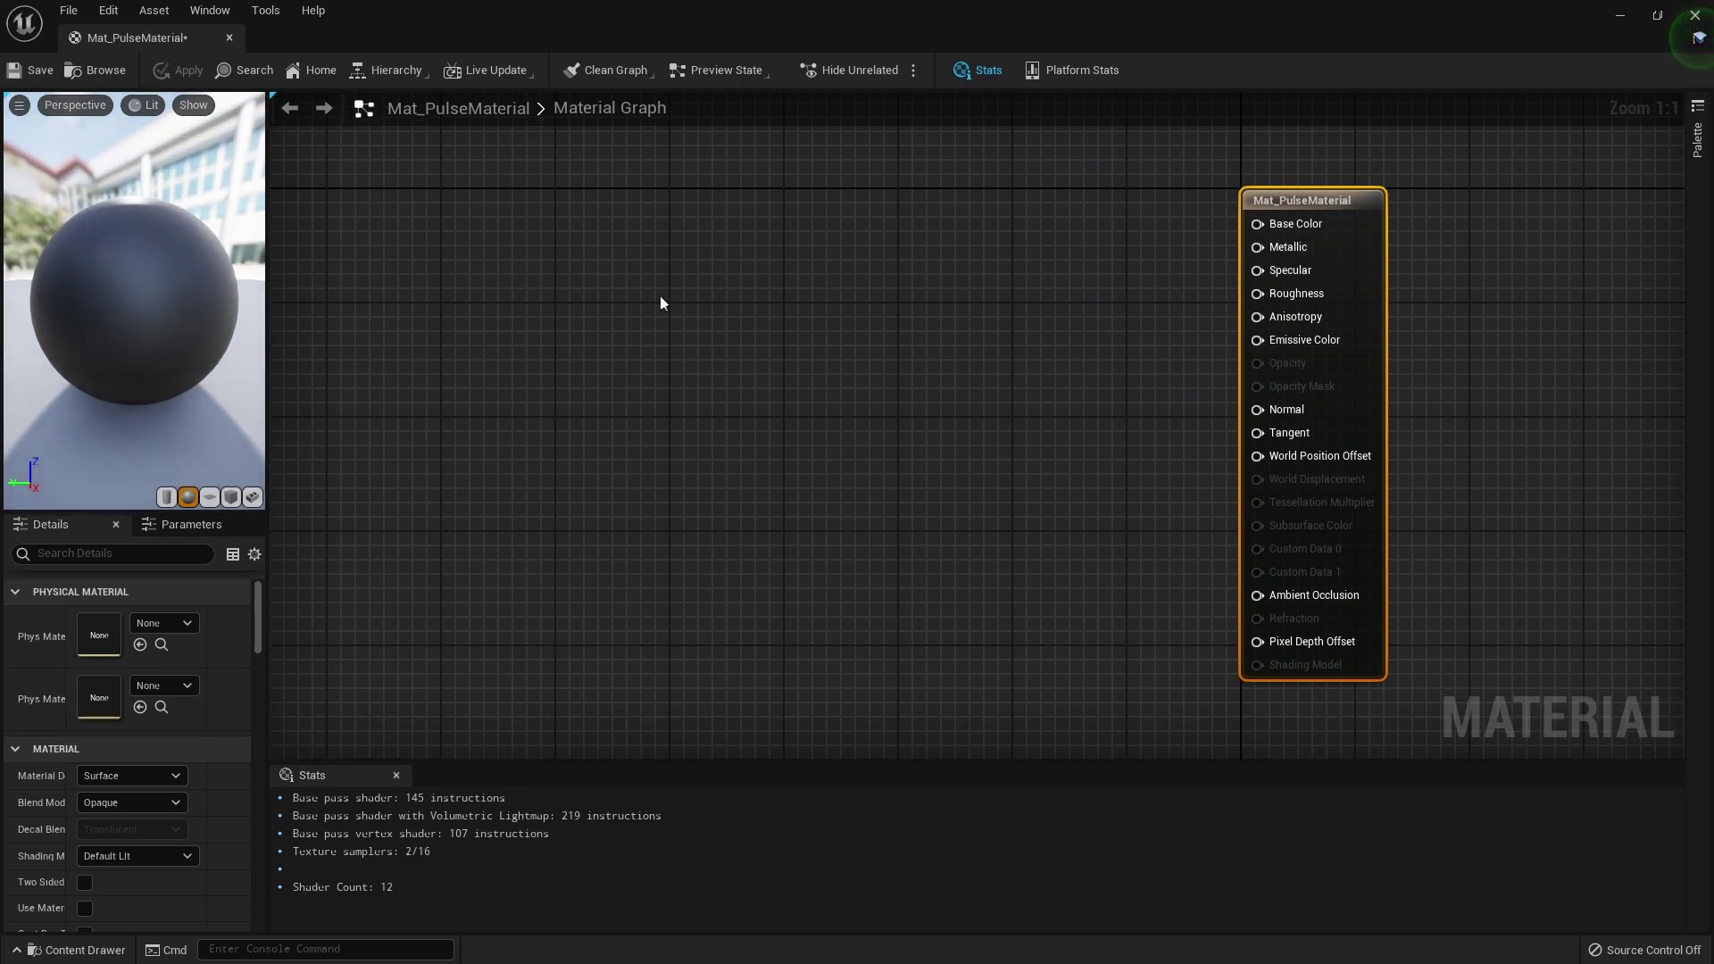
Add a VectorParameter node to the graph and rename it Farbe.
{"action": "right_click", "coordinate": [706, 315]}
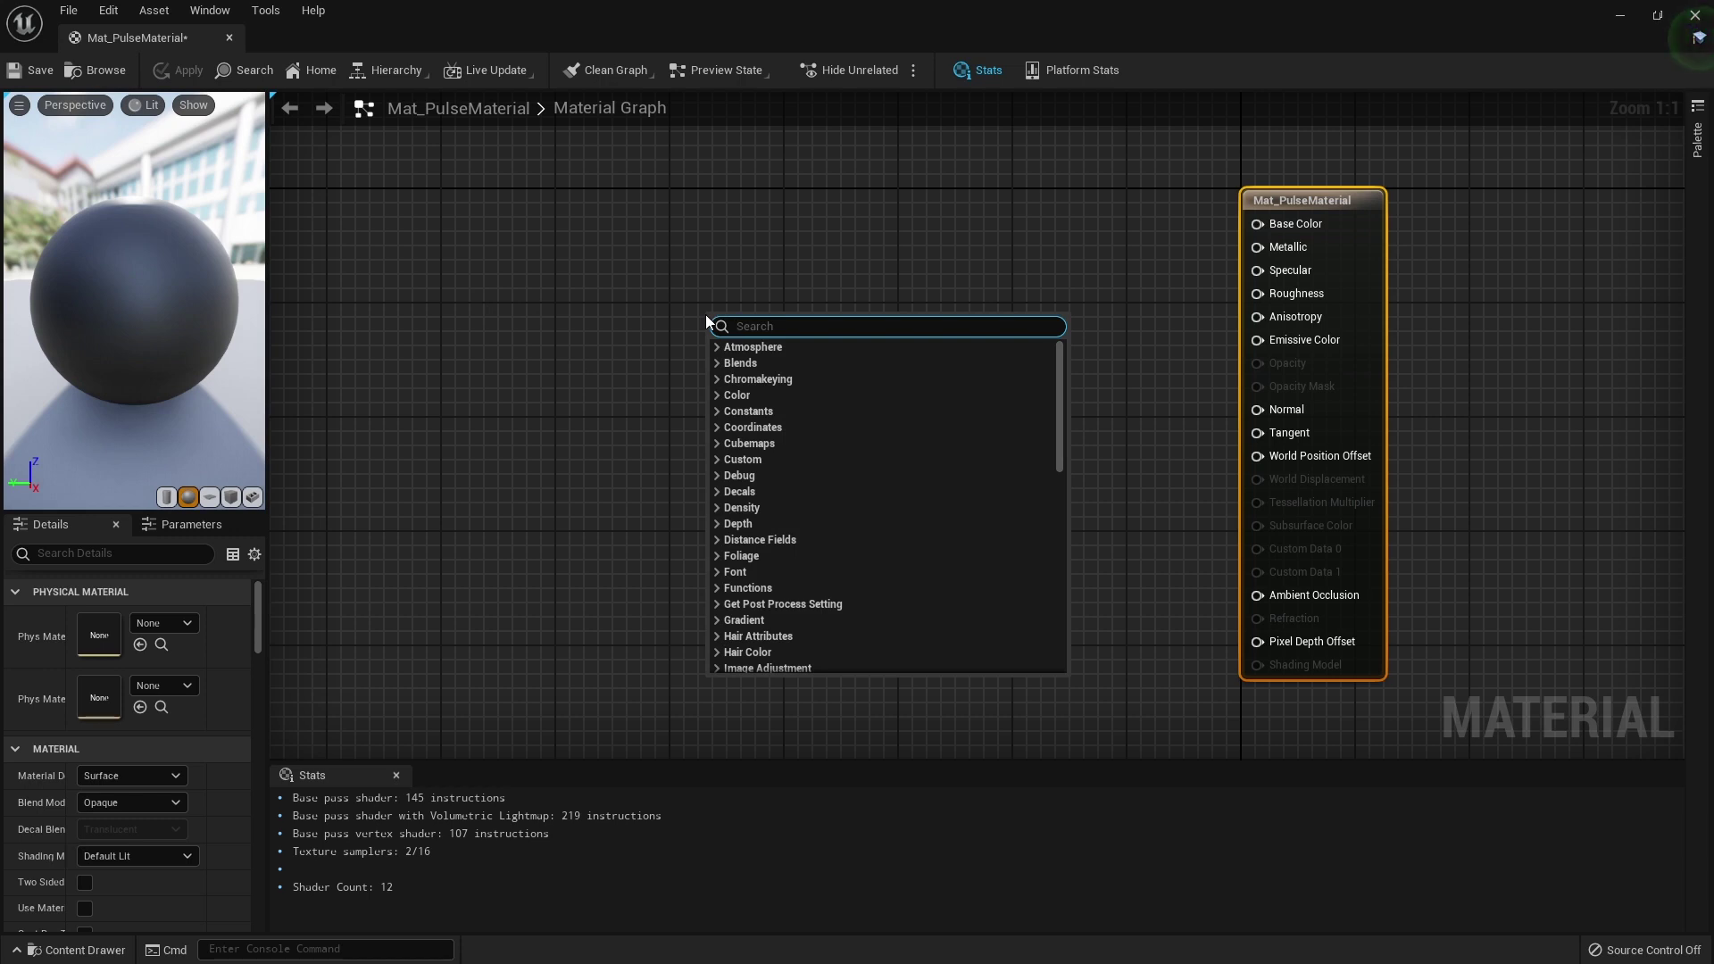
{"action": "type", "text": "Vec"}
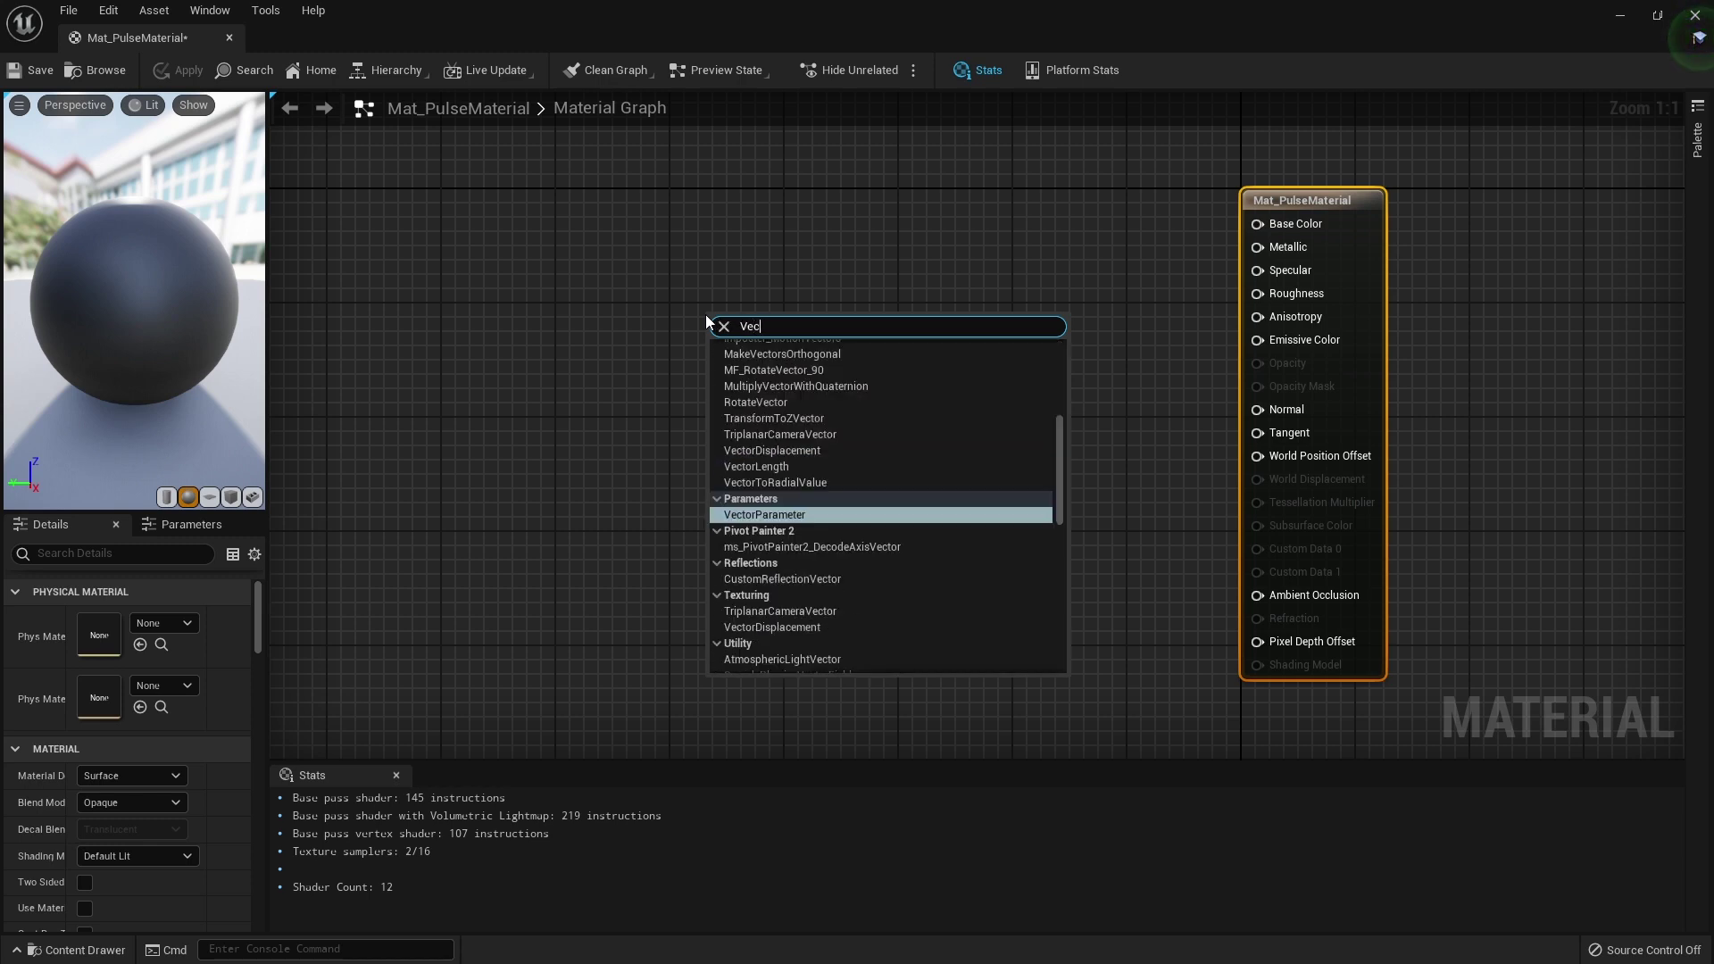
{"action": "type", "text": "torpar"}
{"action": "key", "text": "Return"}
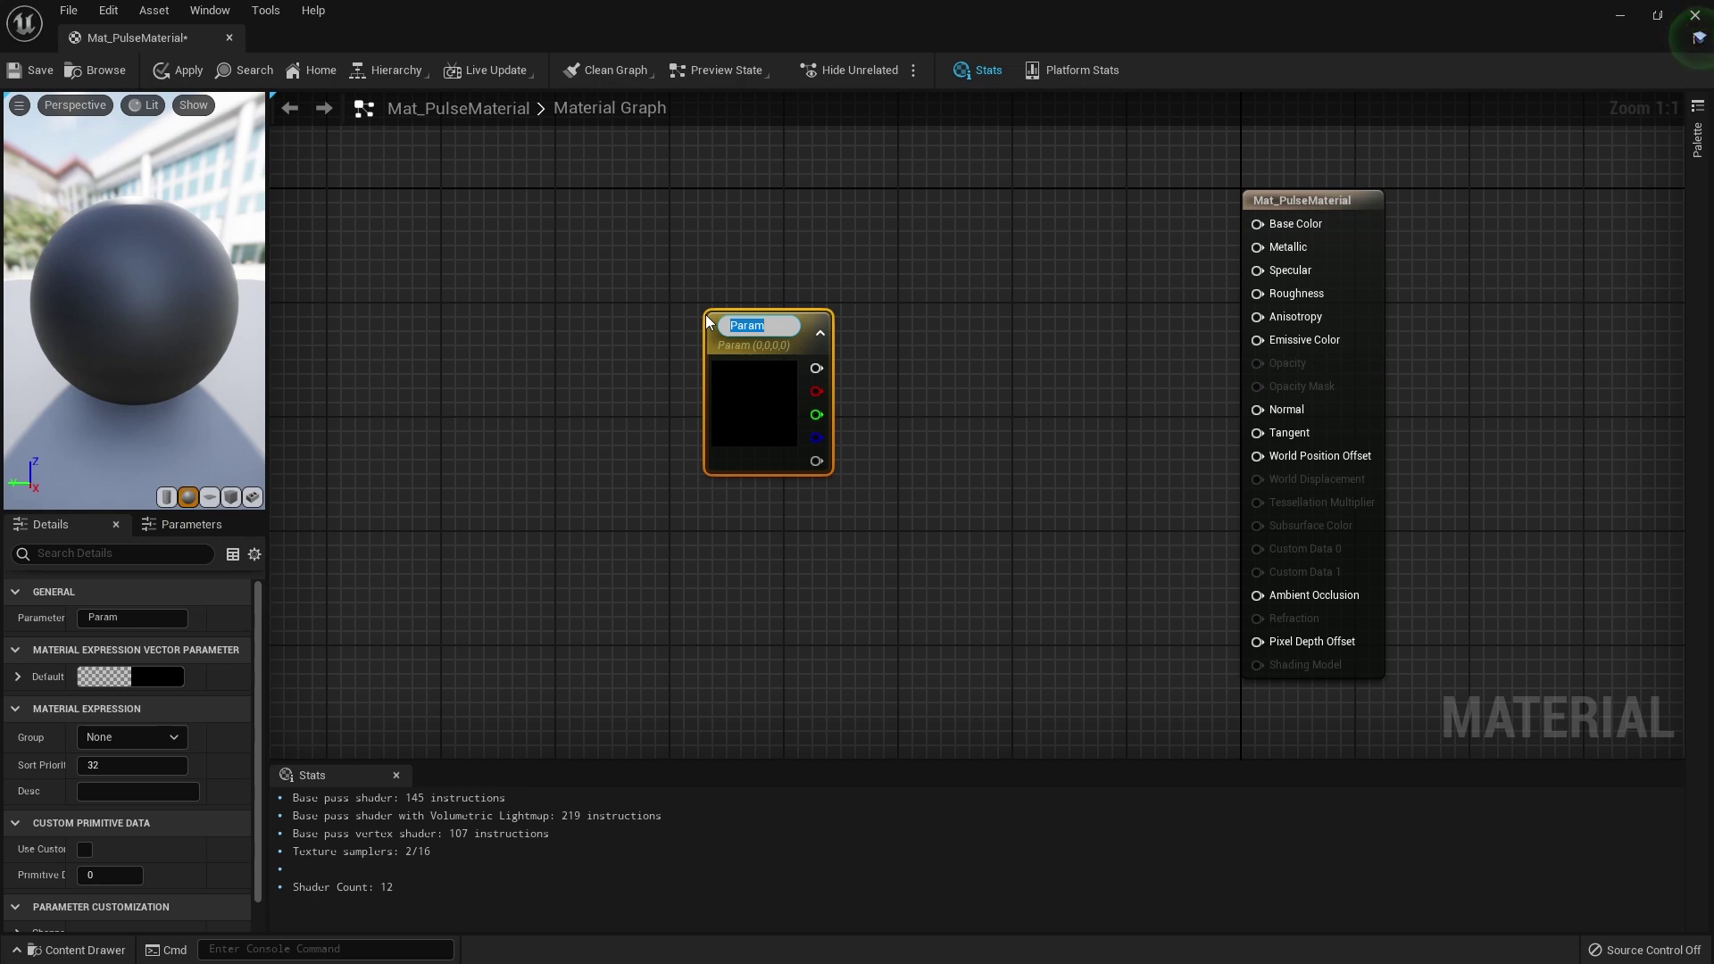
{"action": "key", "text": "BackSpace"}
{"action": "type", "text": "arbe"}
{"action": "key", "text": "Return"}
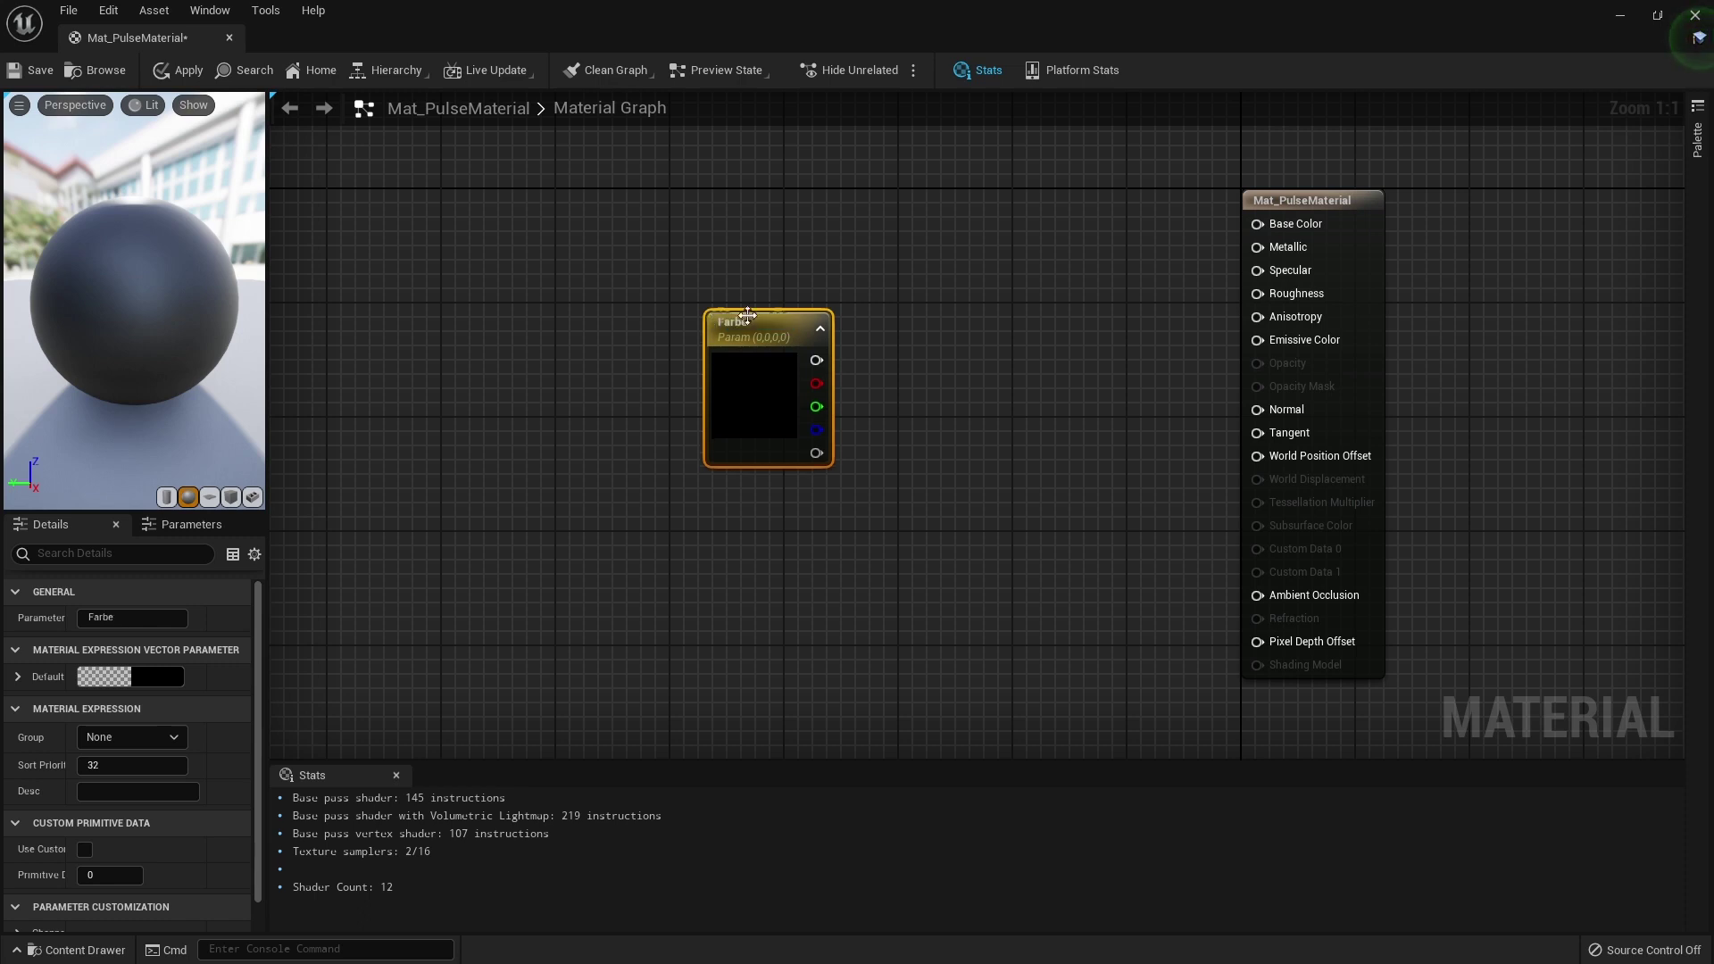
Wire the Farbe node's colour output into the material's Base Color input.
{"action": "right_click", "coordinate": [914, 377]}
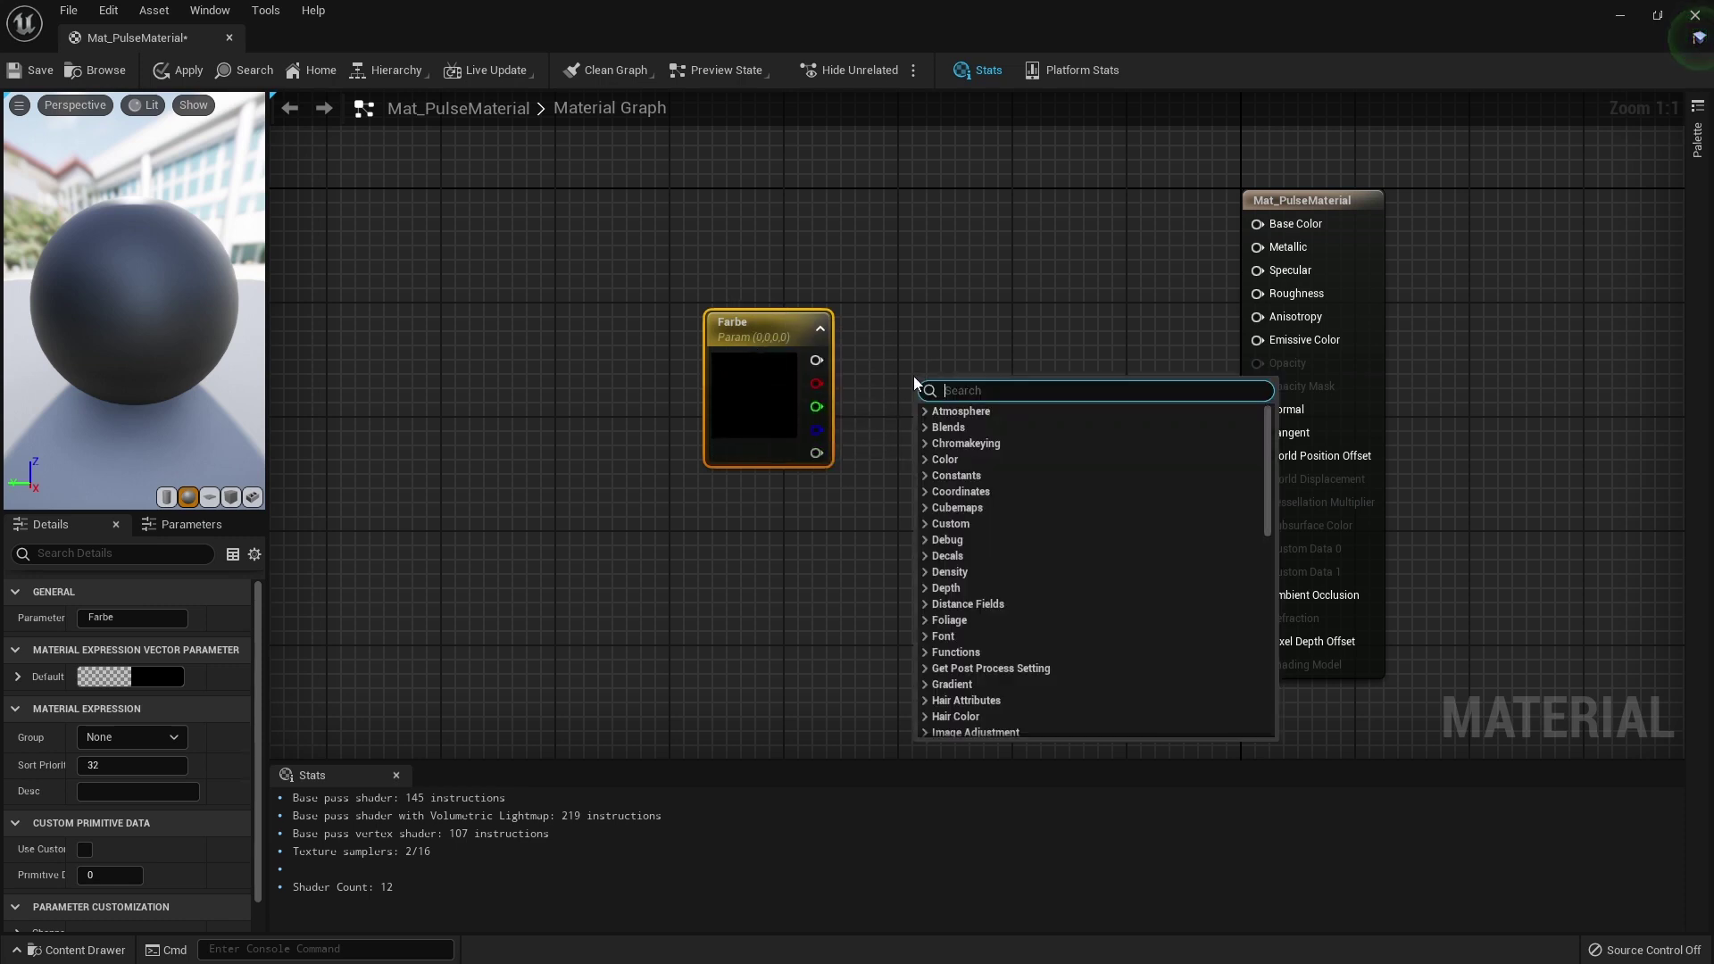
{"action": "type", "text": "vector"}
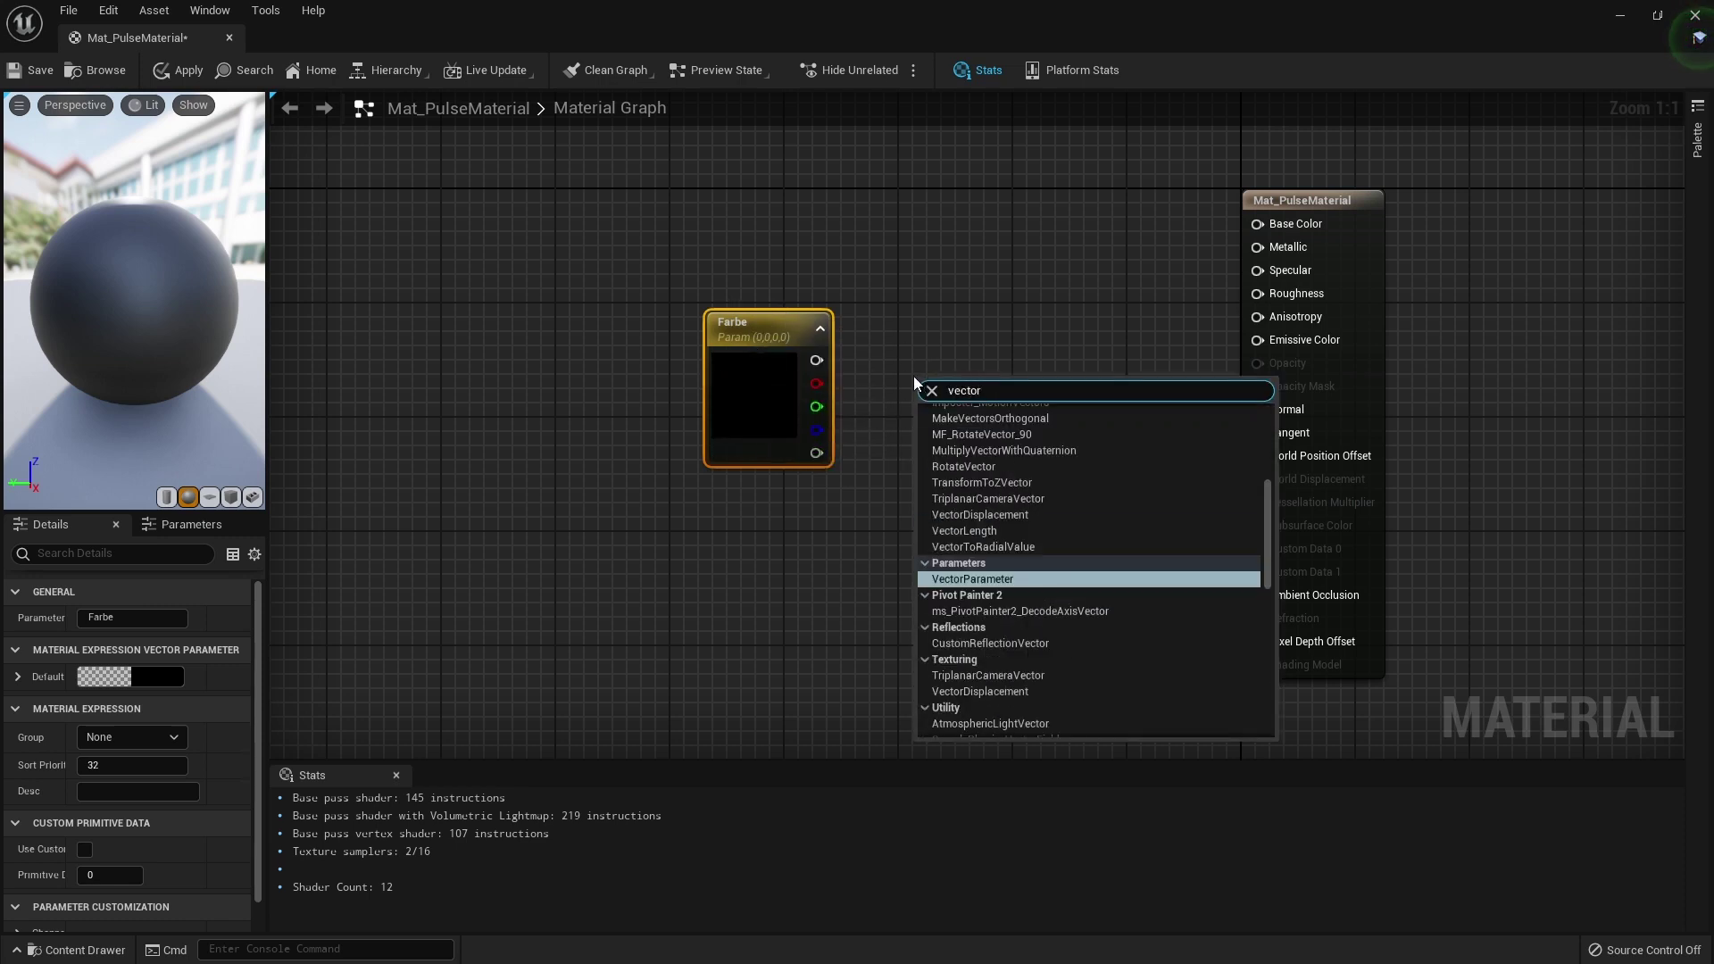
{"action": "type", "text": "par"}
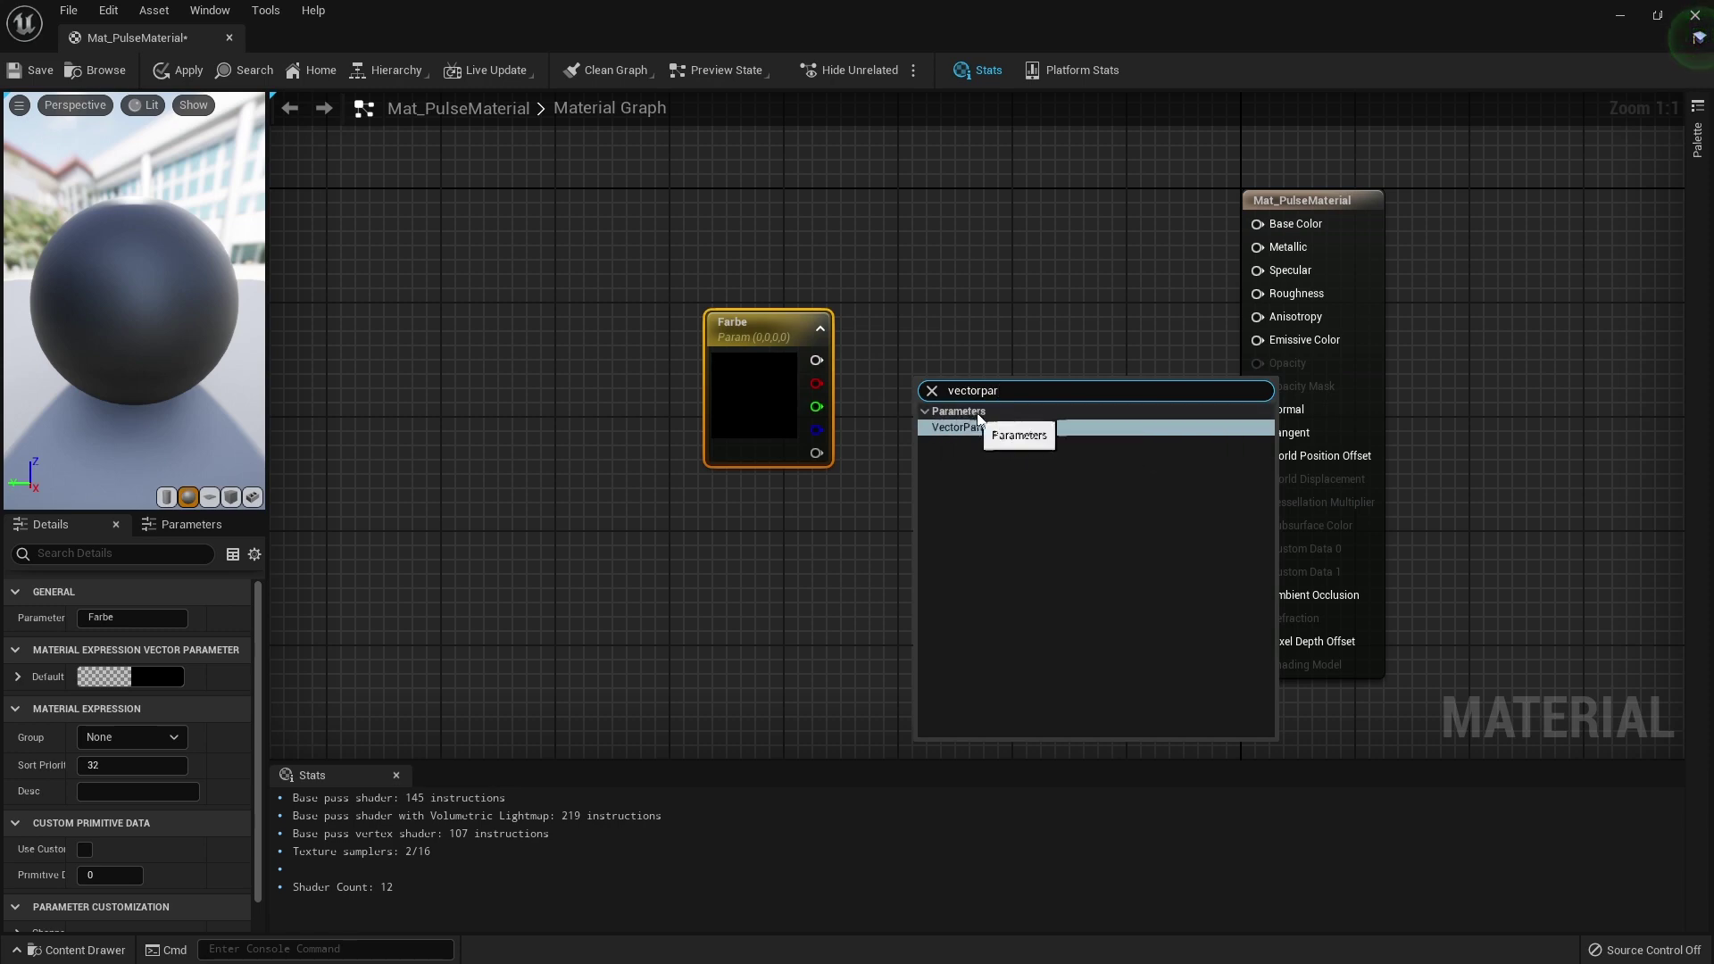
{"action": "left_click", "coordinate": [948, 243]}
{"action": "left_click", "coordinate": [948, 243]}
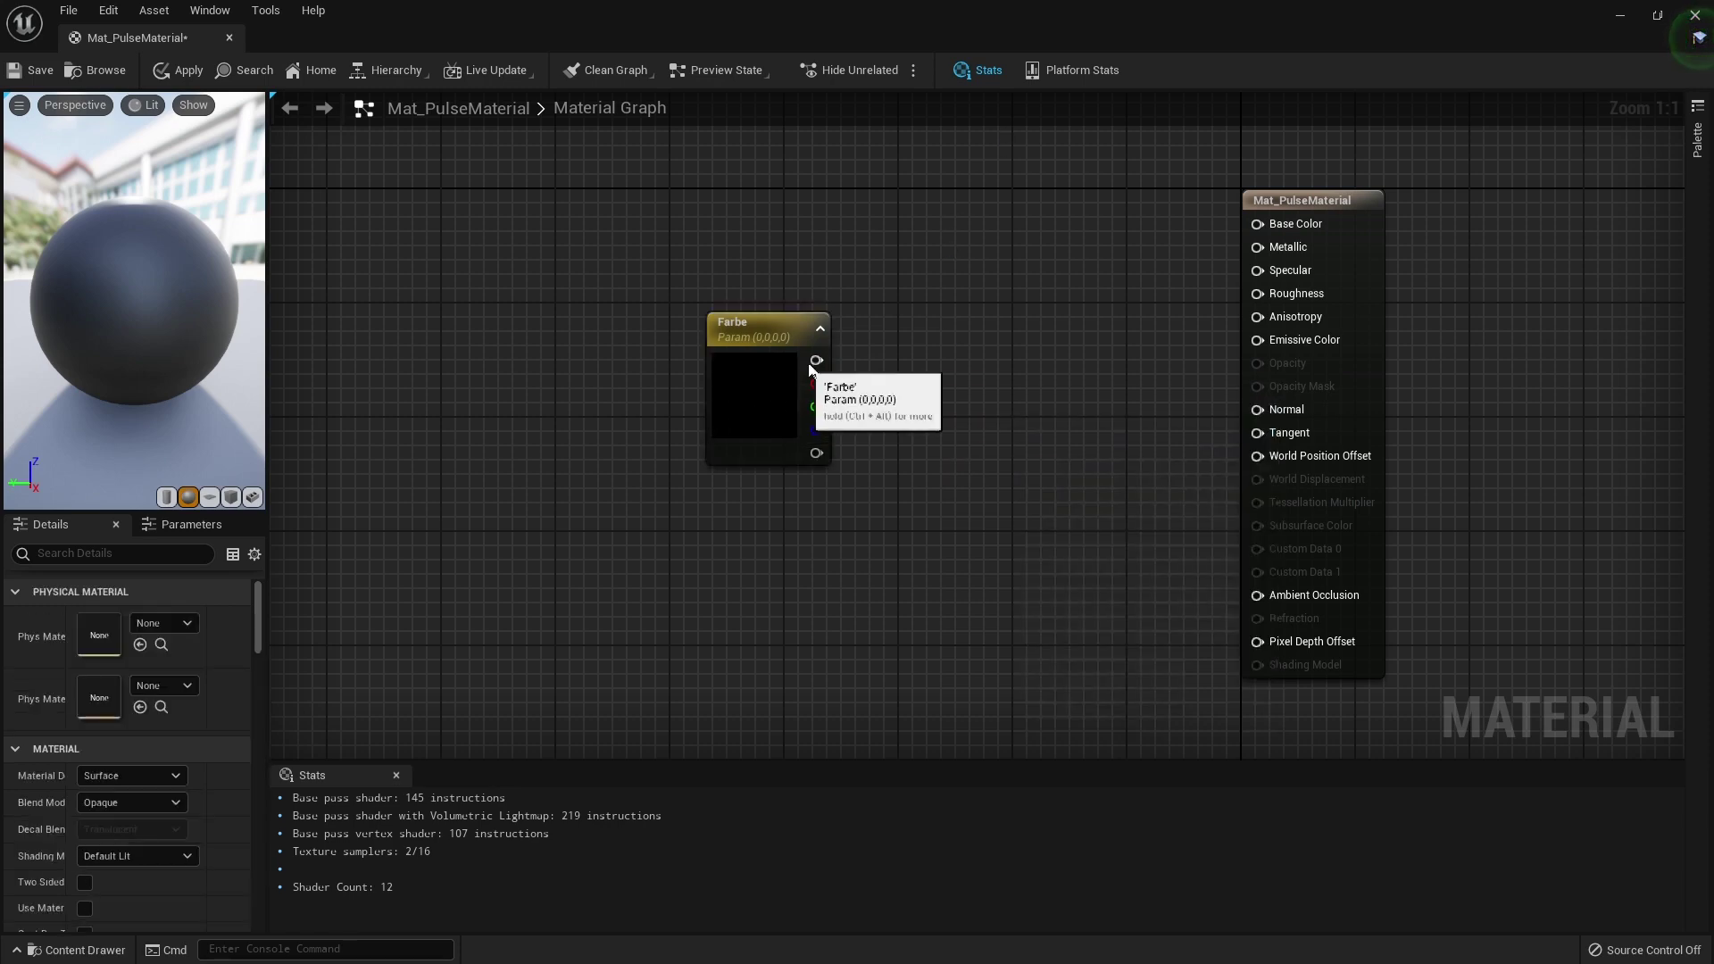
{"action": "mouse_move", "coordinate": [816, 360]}
{"action": "left_mouse_down"}
{"action": "mouse_move", "coordinate": [1134, 239]}
{"action": "mouse_move", "coordinate": [1257, 223]}
{"action": "left_mouse_up"}
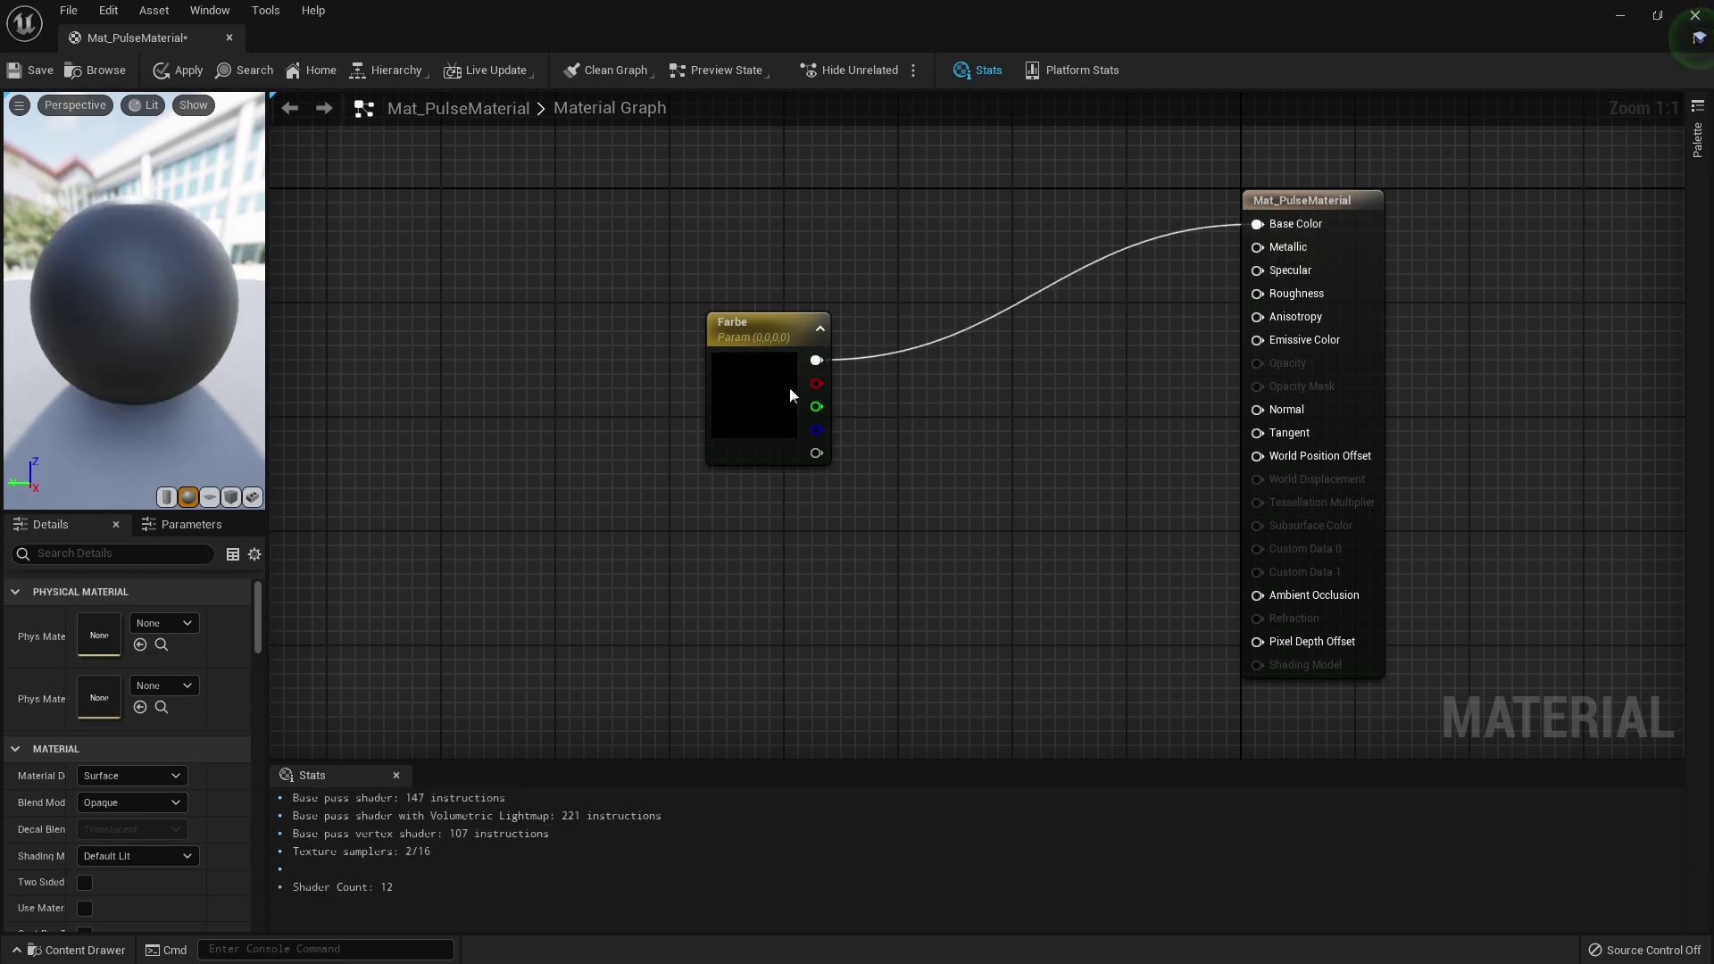
{"action": "left_click_drag", "start_coordinate": [789, 388], "coordinate": [784, 260]}
{"action": "right_click_drag", "start_coordinate": [790, 254], "coordinate": [675, 324]}
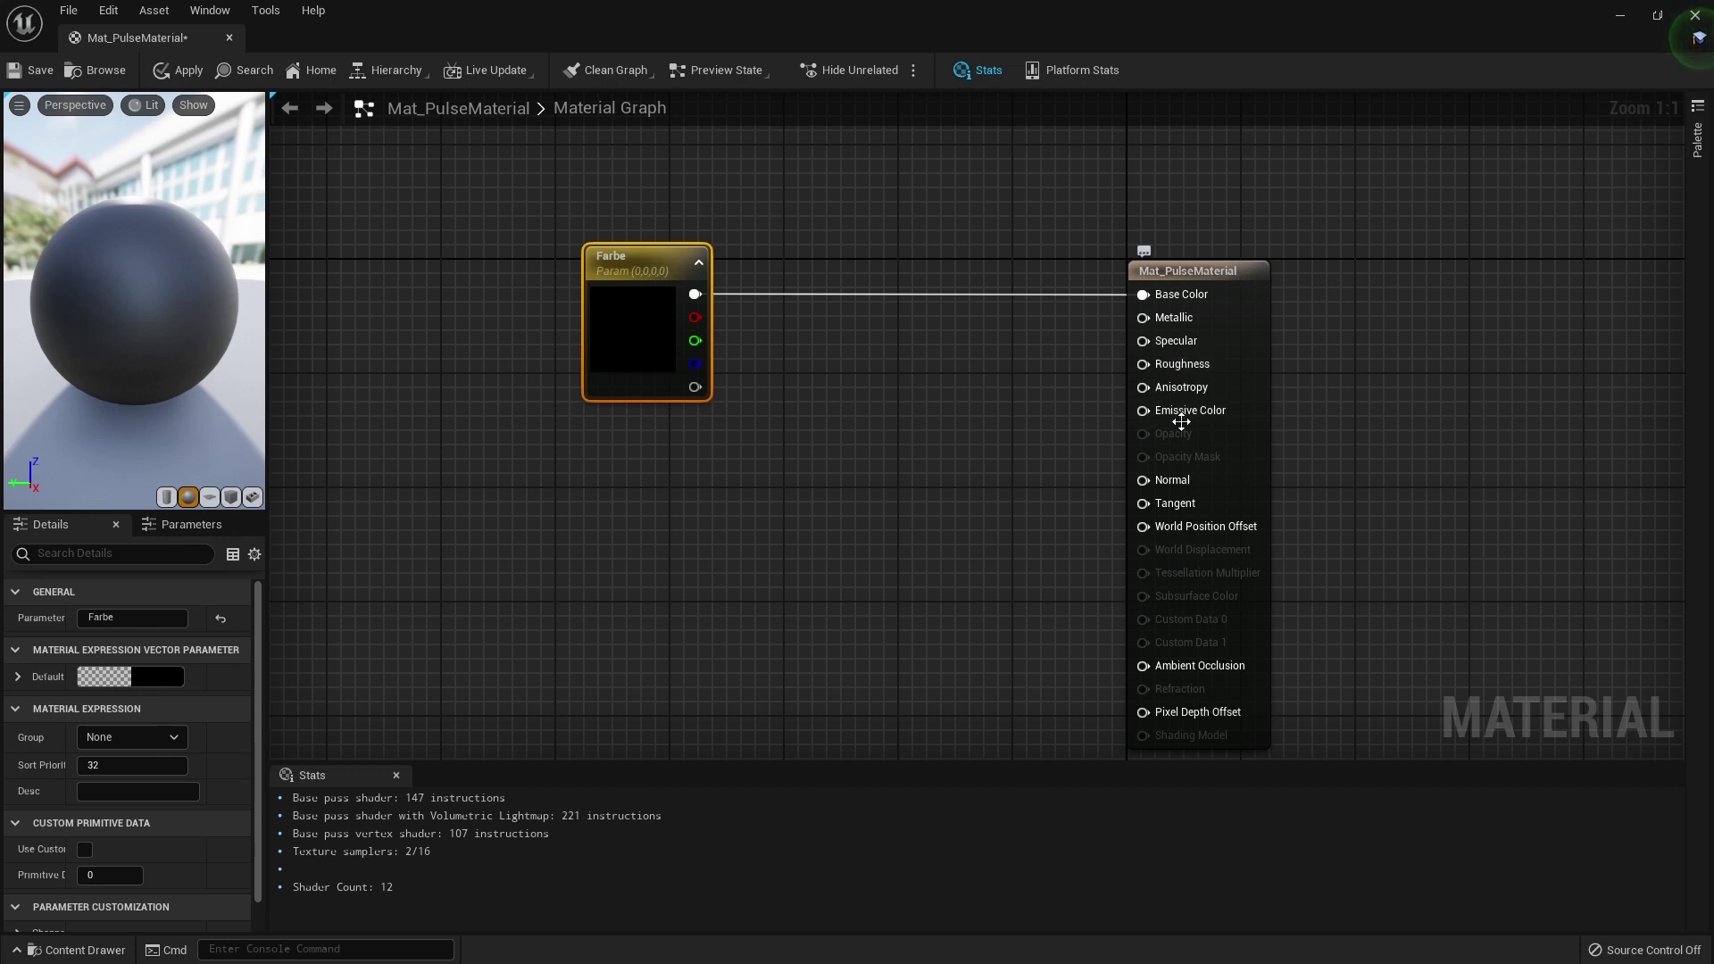
Try a wire from Emissive Color, dismiss the popup menu, and select Farbe.
{"action": "left_click_drag", "start_coordinate": [1181, 422], "coordinate": [896, 430]}
{"action": "left_click", "coordinate": [412, 542]}
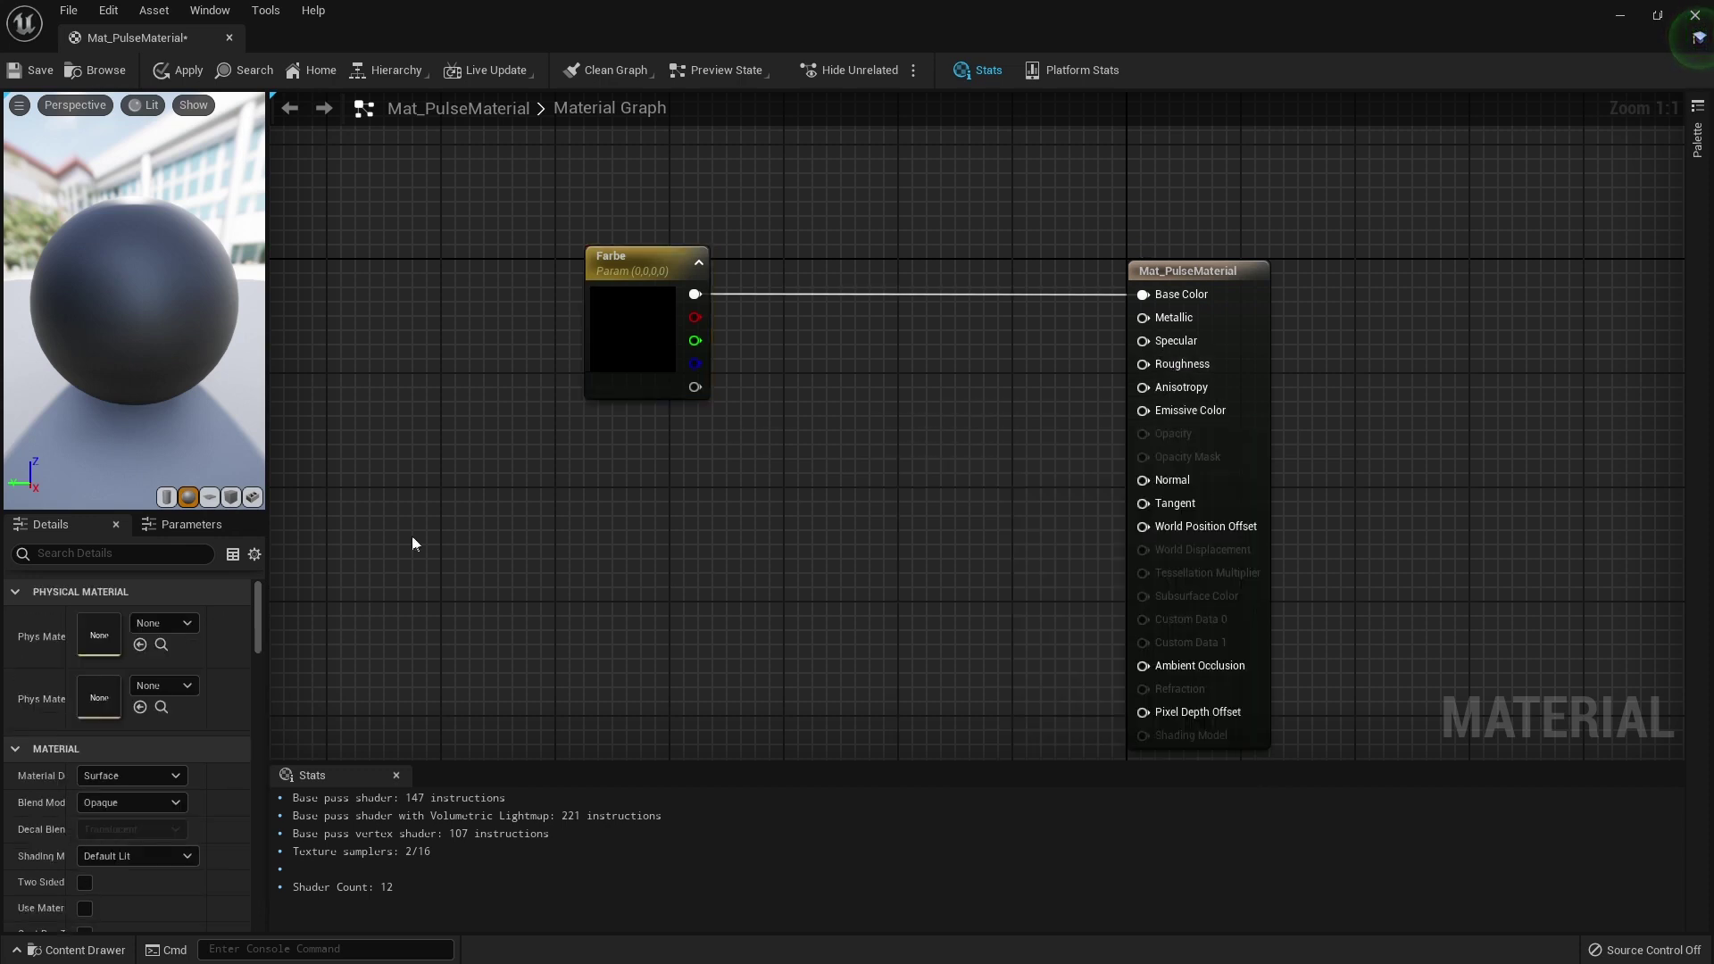
{"action": "left_click", "coordinate": [635, 341]}
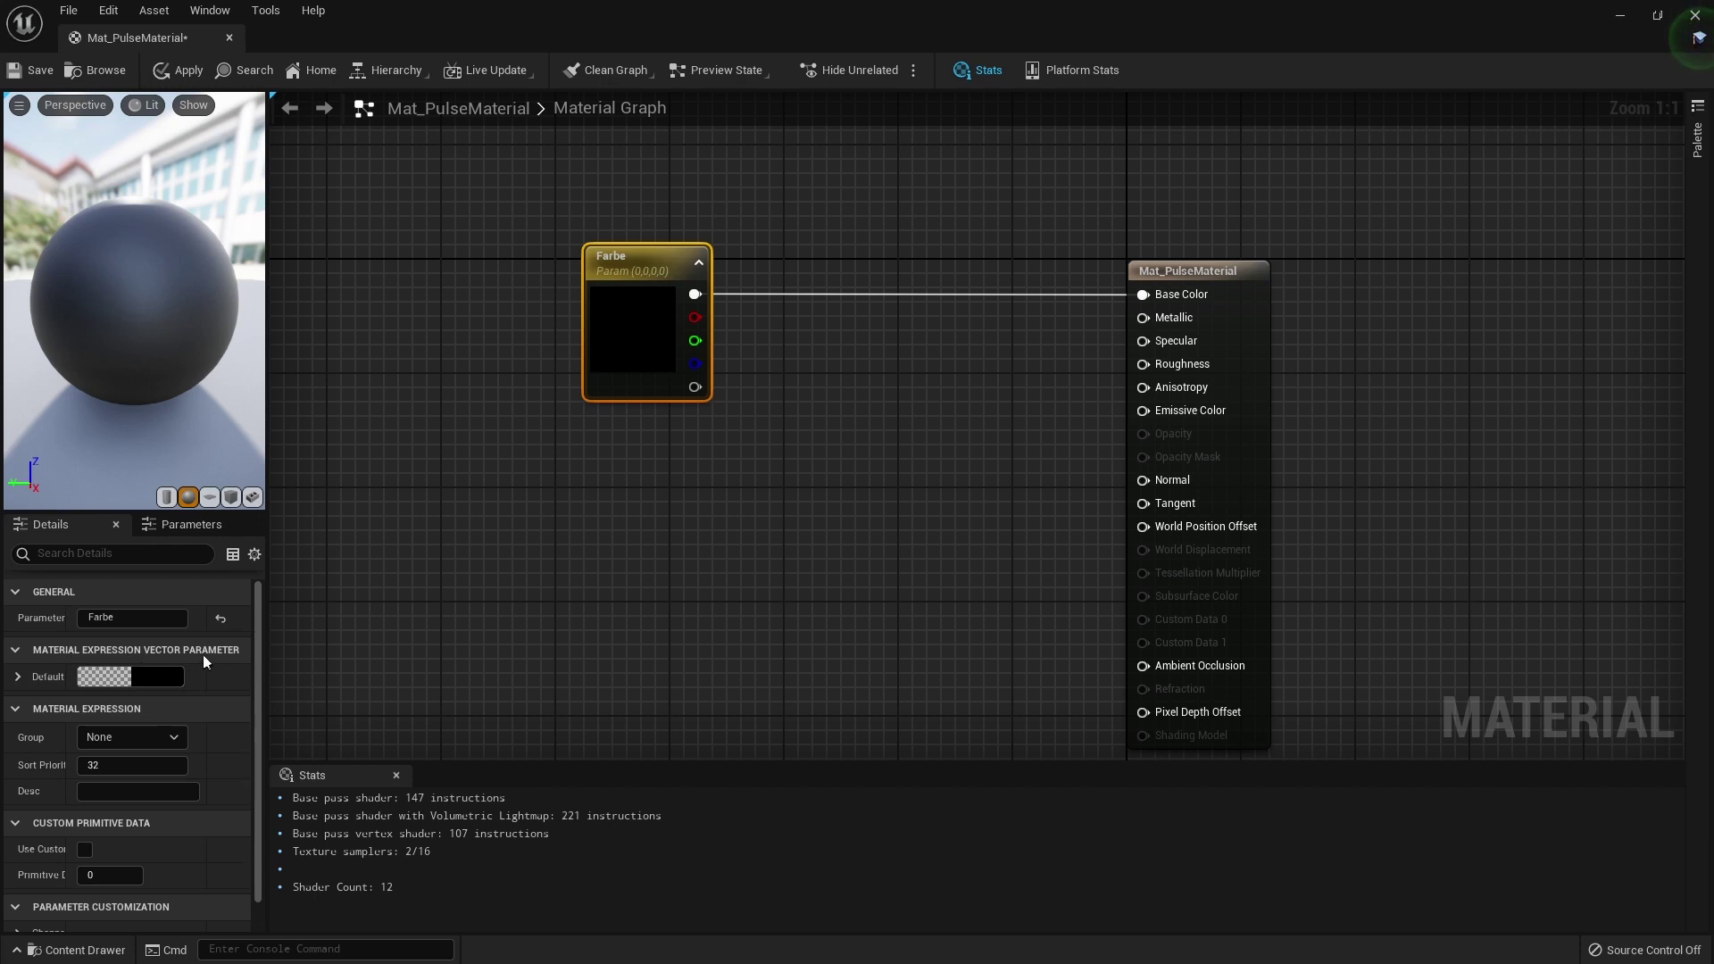
Set Farbe's default colour to full bright red in the Color Picker.
{"action": "left_click", "coordinate": [157, 676]}
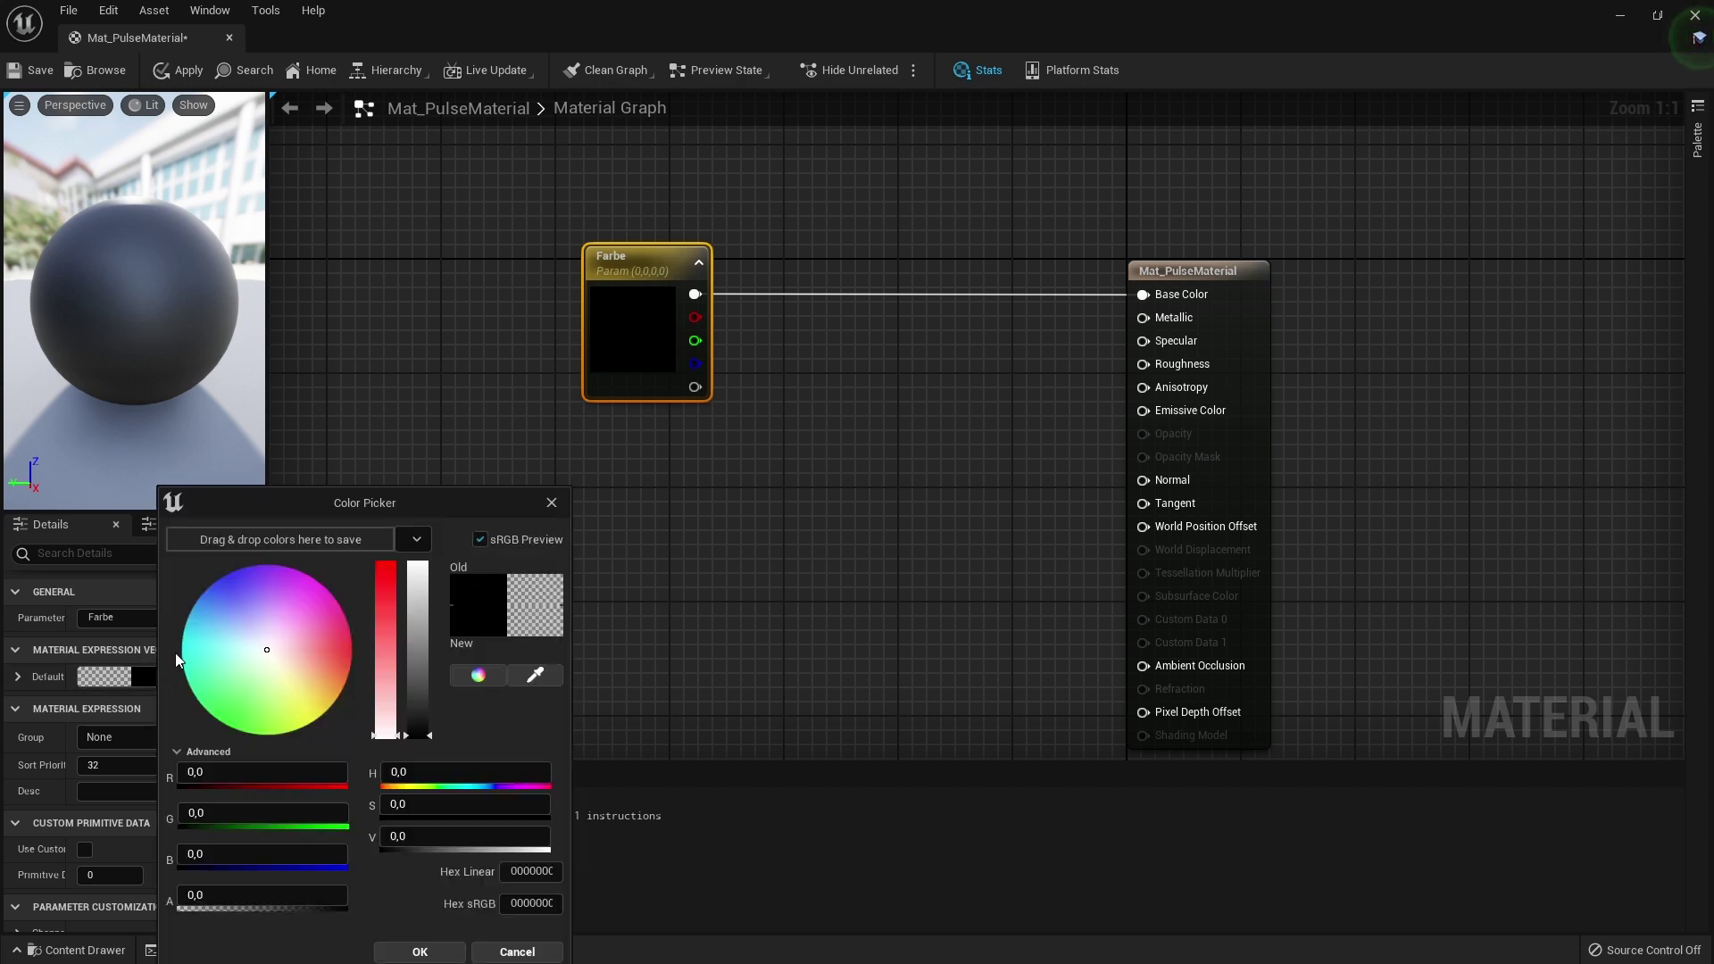
{"action": "left_click", "coordinate": [315, 654]}
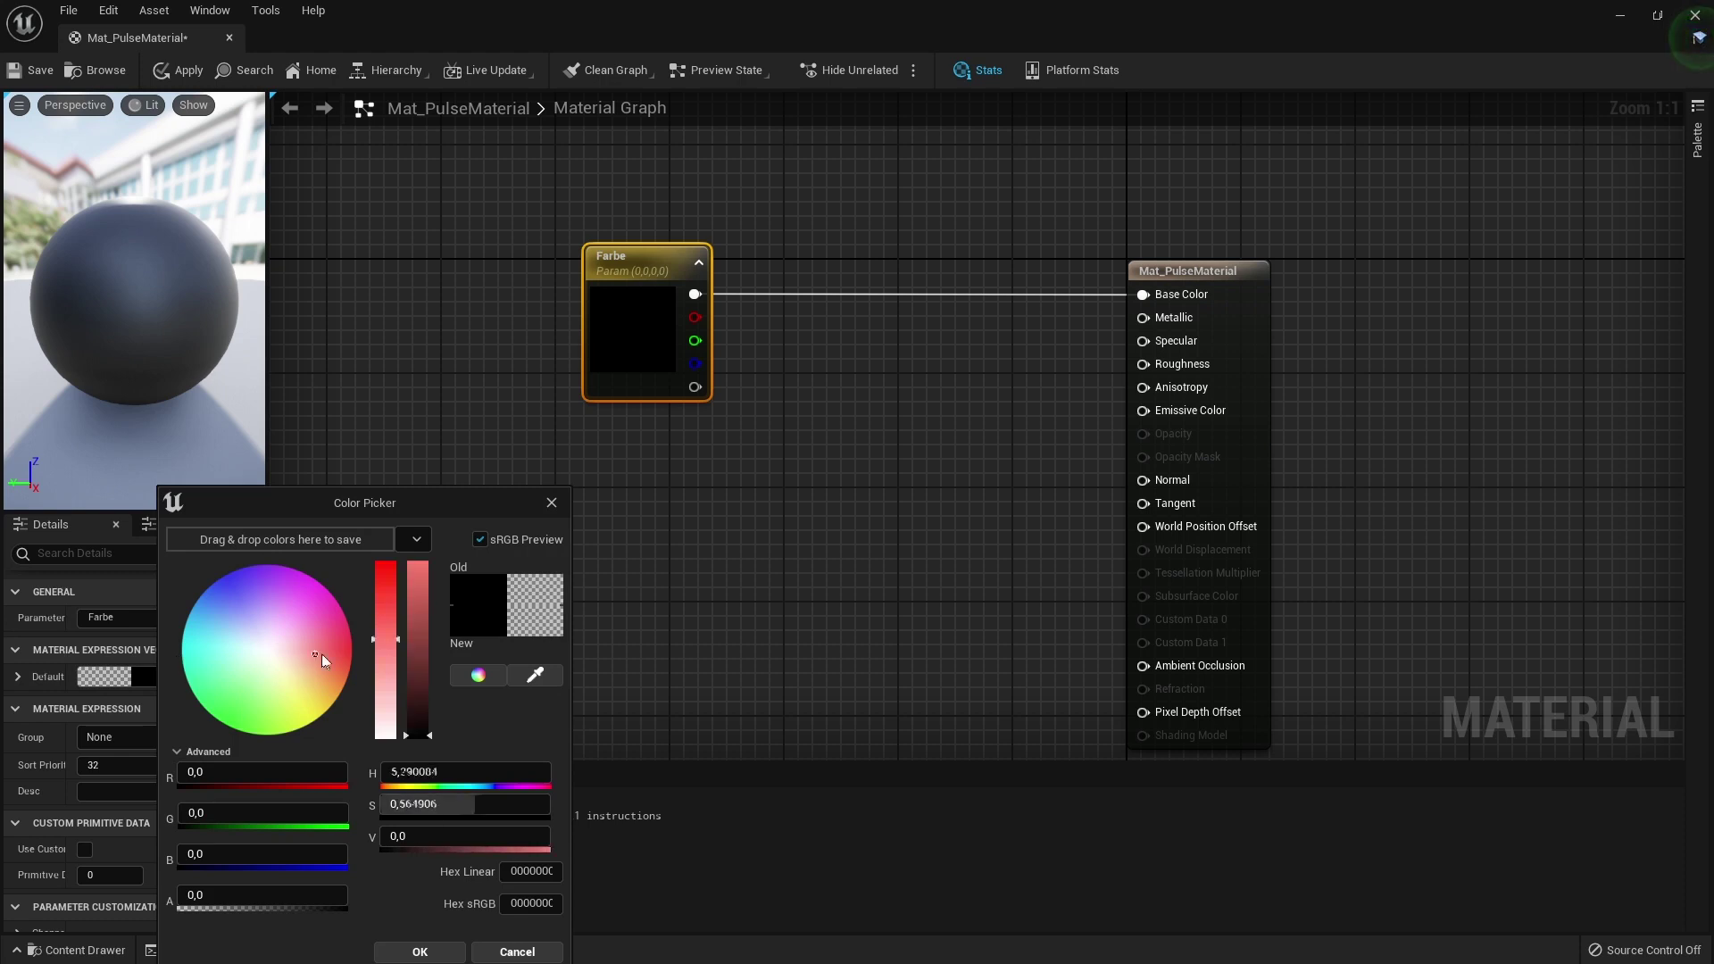
{"action": "mouse_move", "coordinate": [321, 653]}
{"action": "left_mouse_down"}
{"action": "mouse_move", "coordinate": [364, 650]}
{"action": "mouse_move", "coordinate": [422, 506]}
{"action": "left_mouse_up"}
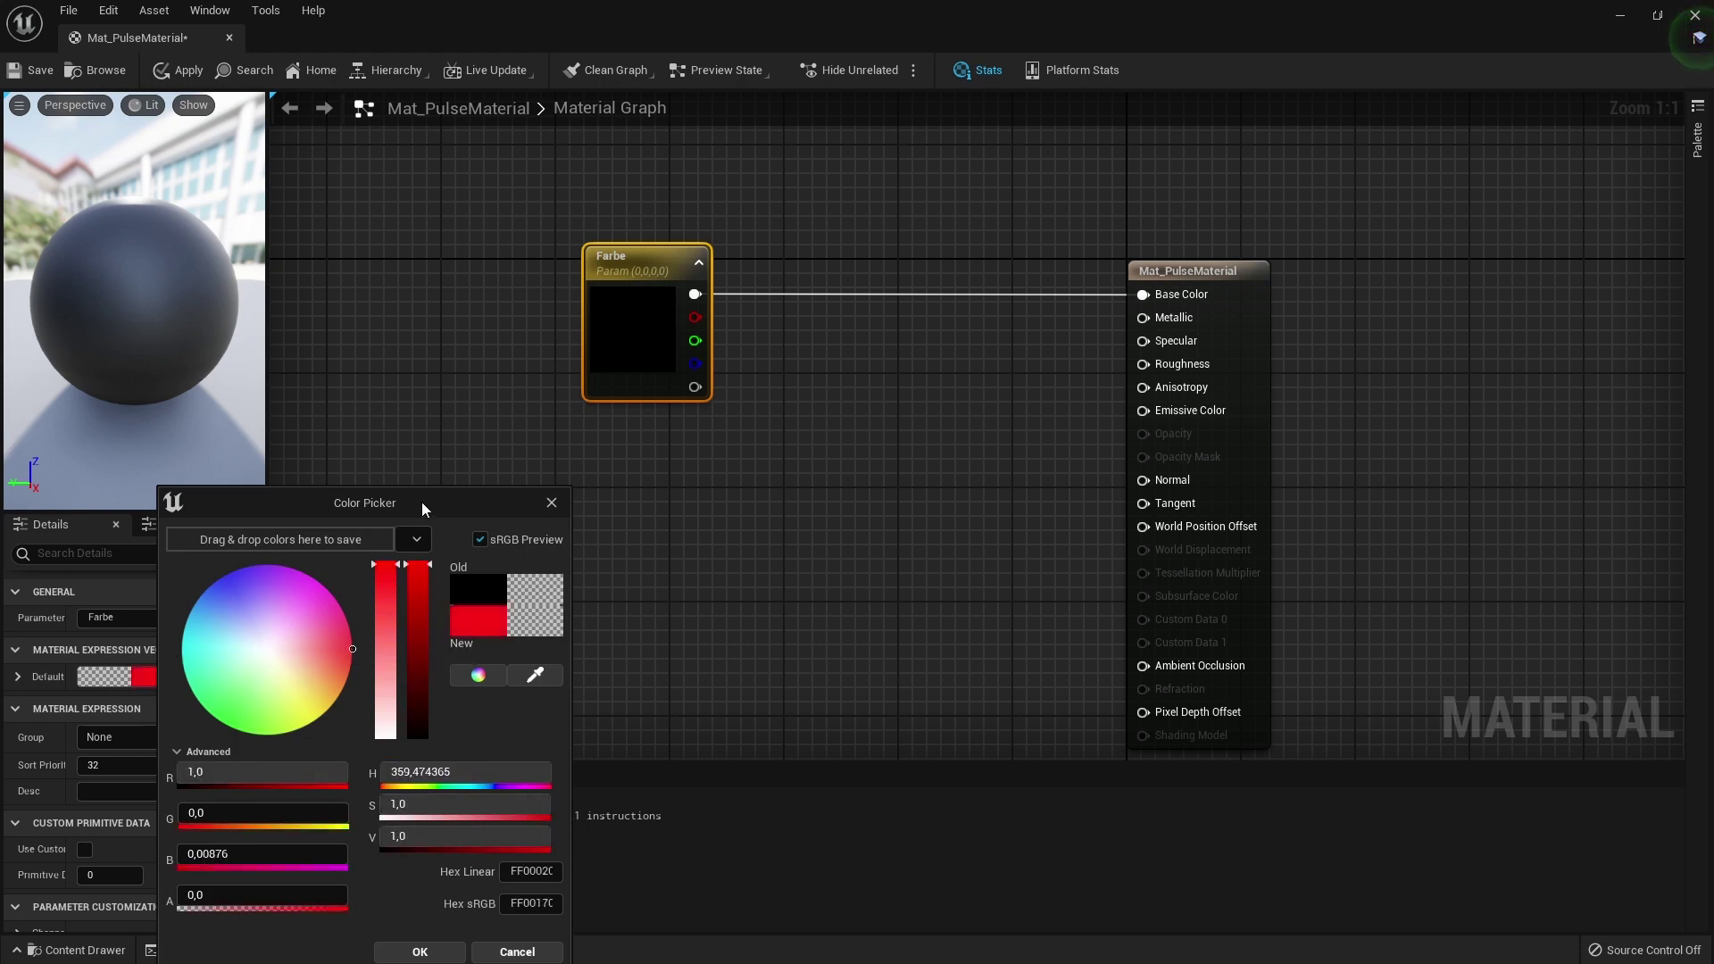
{"action": "left_click", "coordinate": [420, 952]}
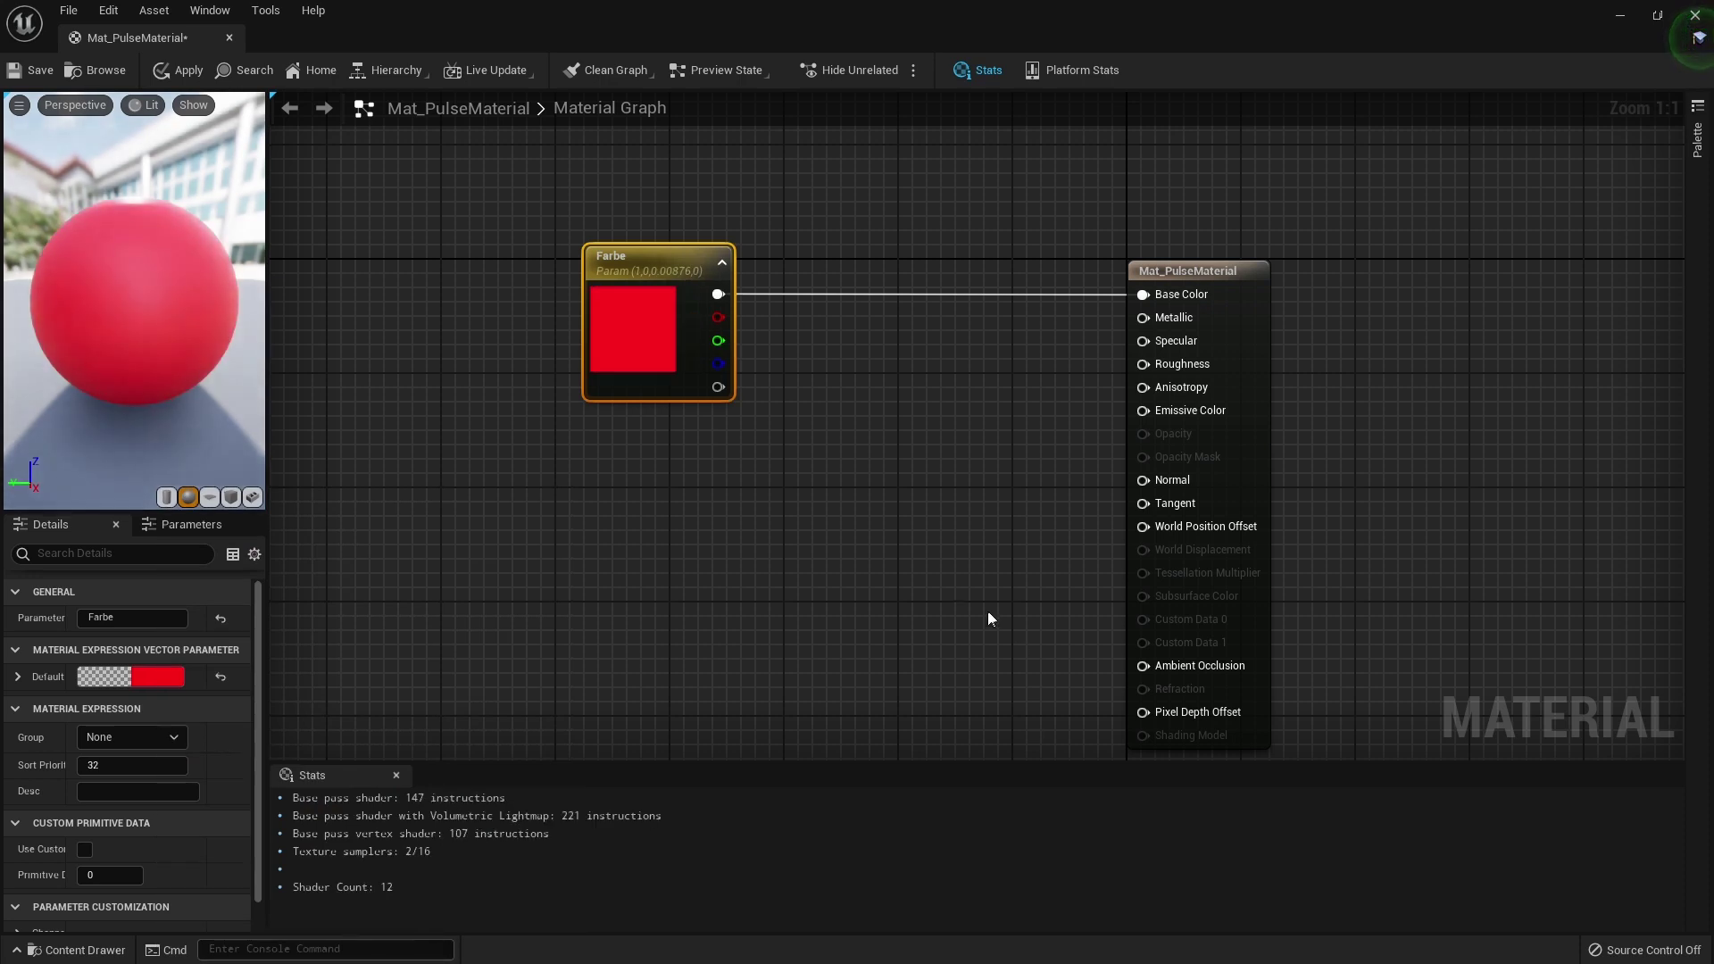
{"action": "right_click_drag", "start_coordinate": [851, 566], "coordinate": [762, 567]}
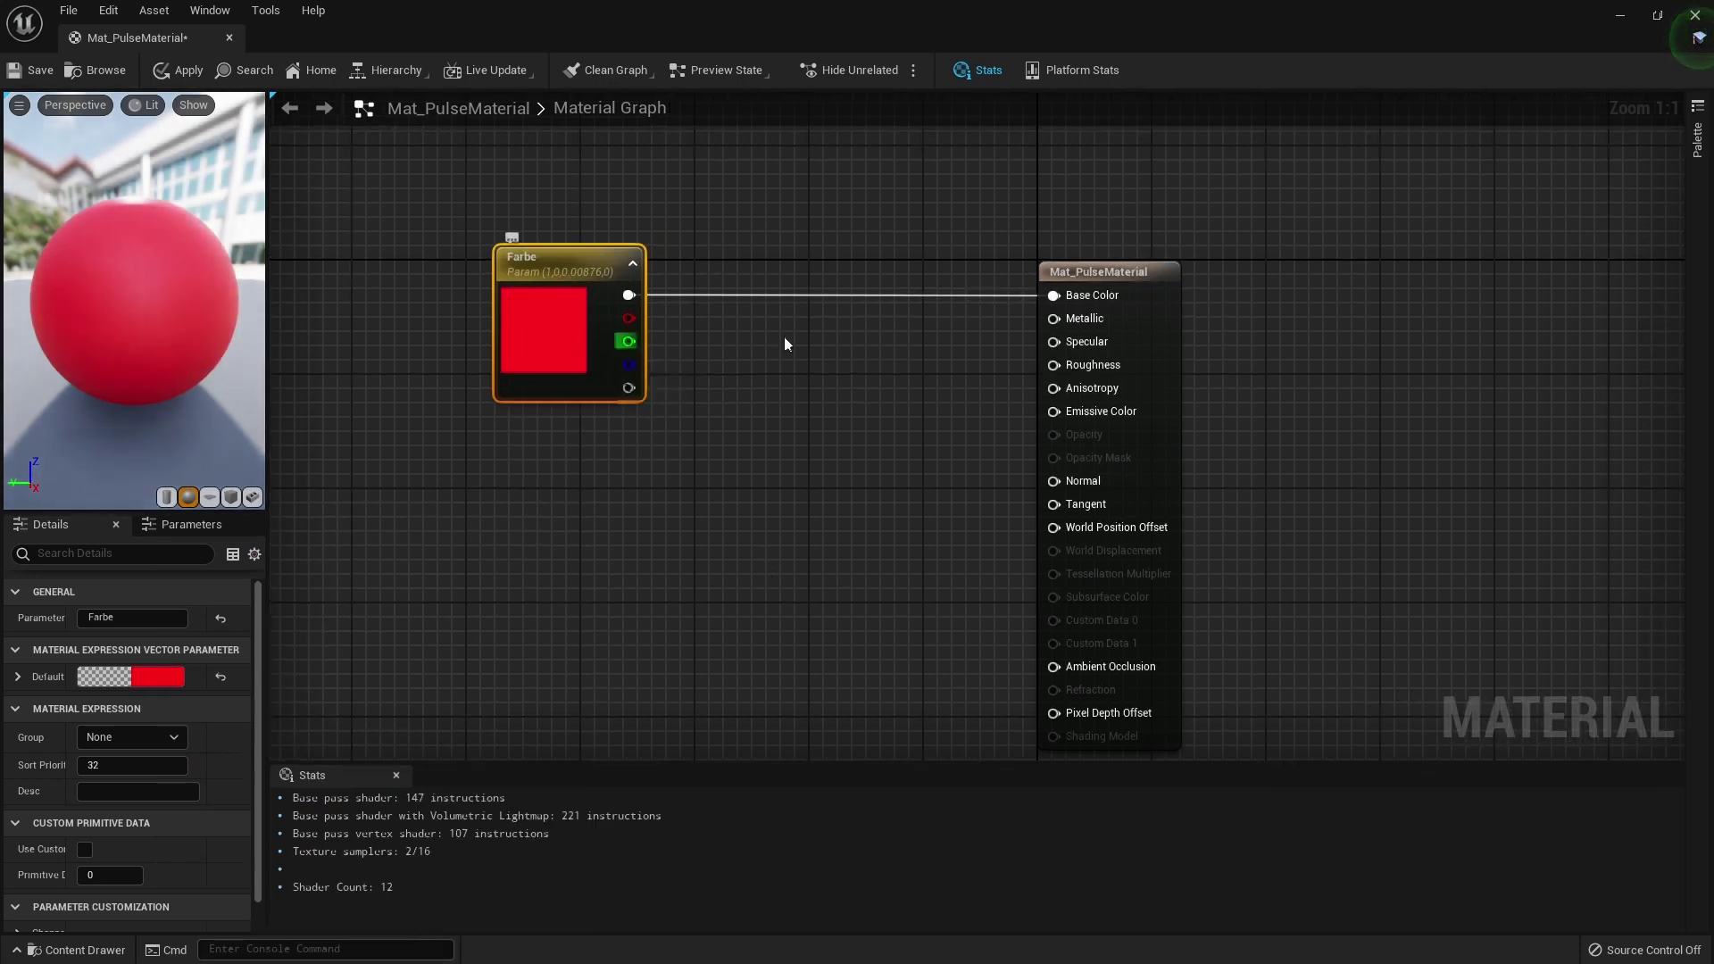
{"action": "left_click_drag", "start_coordinate": [244, 250], "coordinate": [245, 250]}
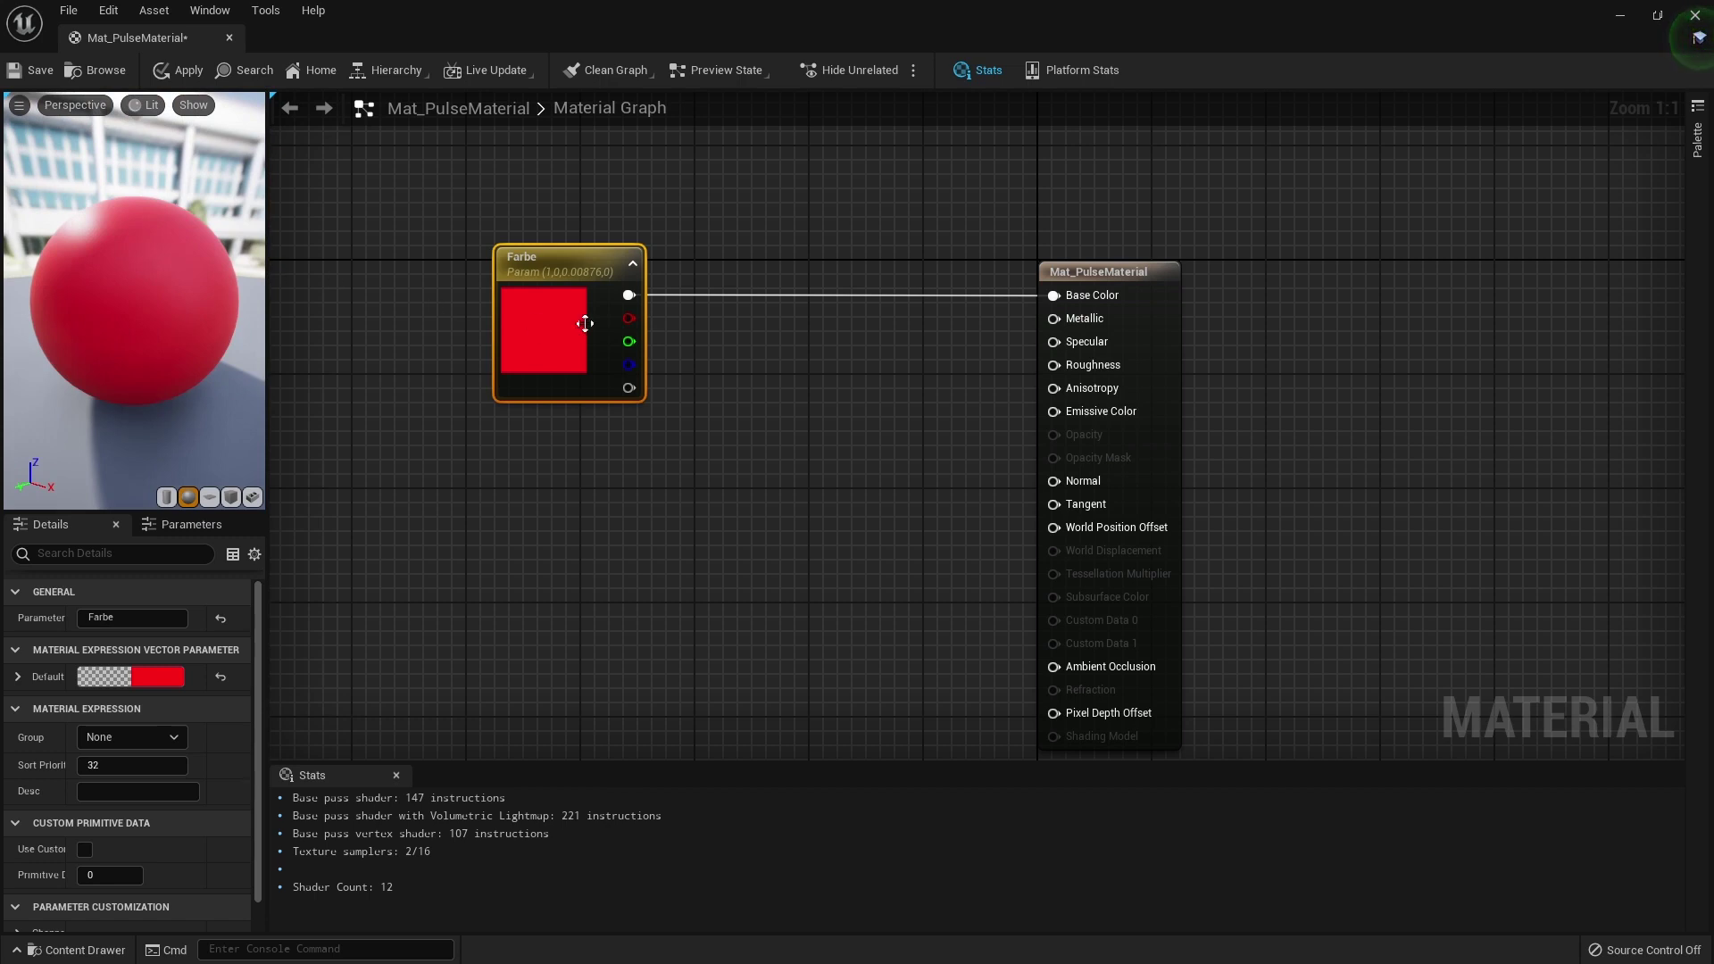
Also wire Farbe into Emissive Color and save Mat_PulseMaterial.
{"action": "mouse_move", "coordinate": [628, 295]}
{"action": "left_mouse_down"}
{"action": "mouse_move", "coordinate": [877, 294]}
{"action": "mouse_move", "coordinate": [1053, 410]}
{"action": "left_mouse_up"}
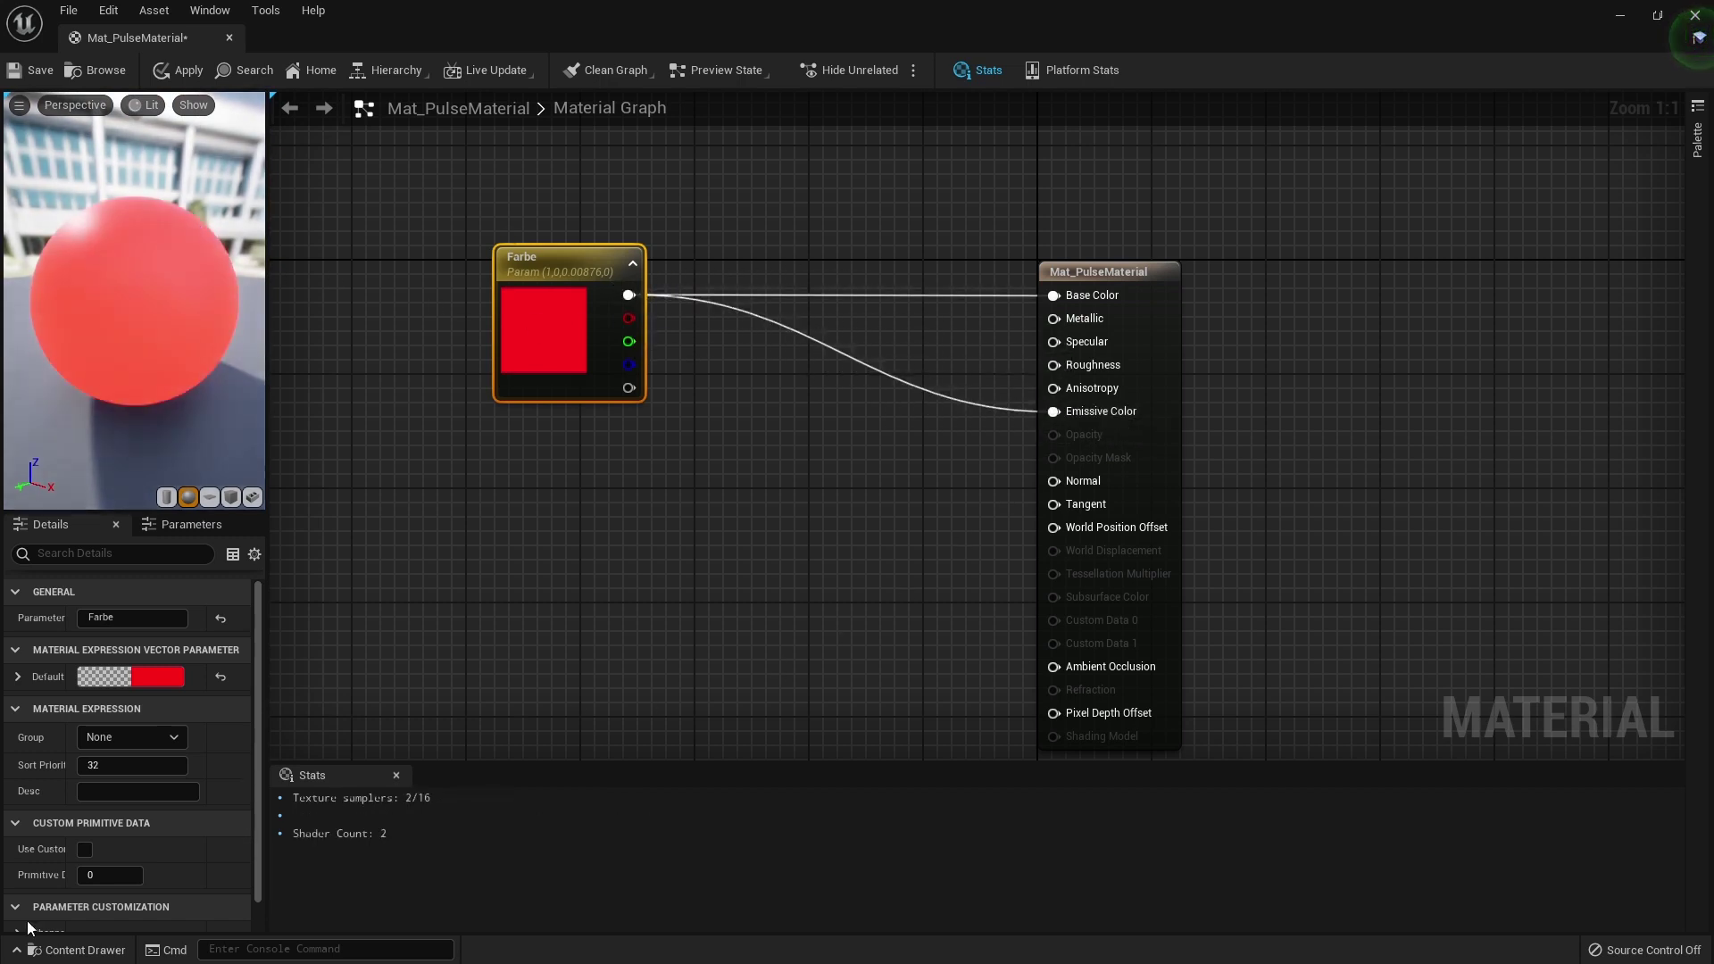
{"action": "left_click_drag", "start_coordinate": [126, 371], "coordinate": [126, 371]}
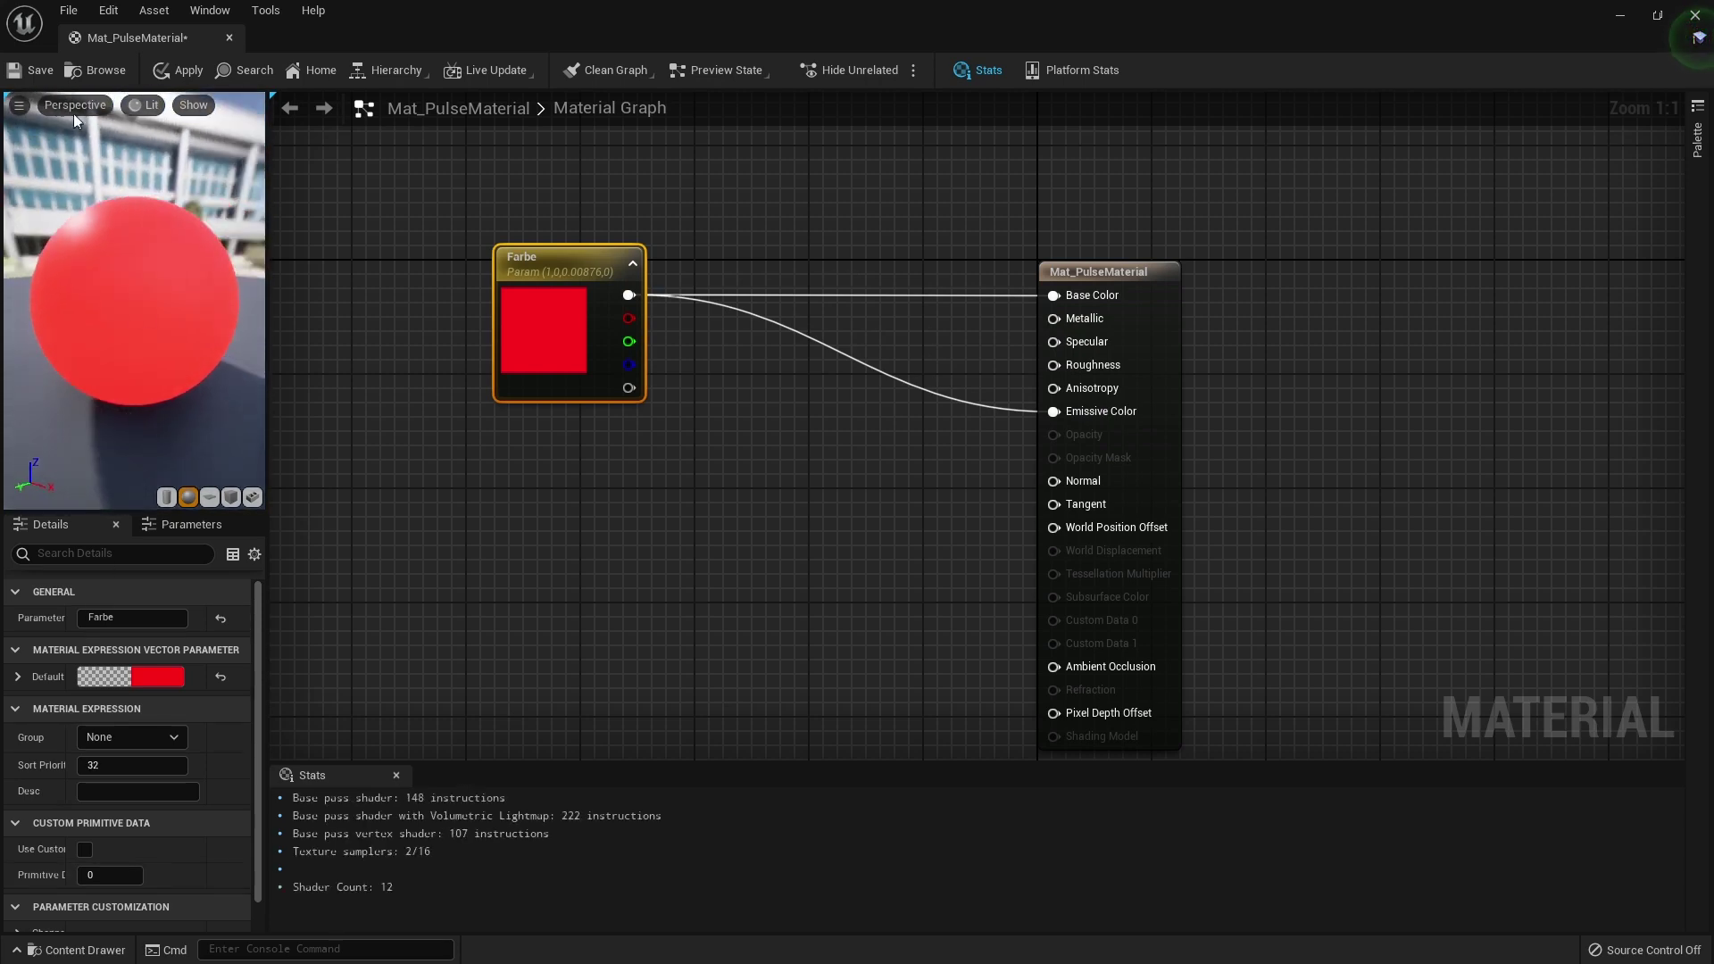
{"action": "left_click", "coordinate": [35, 69]}
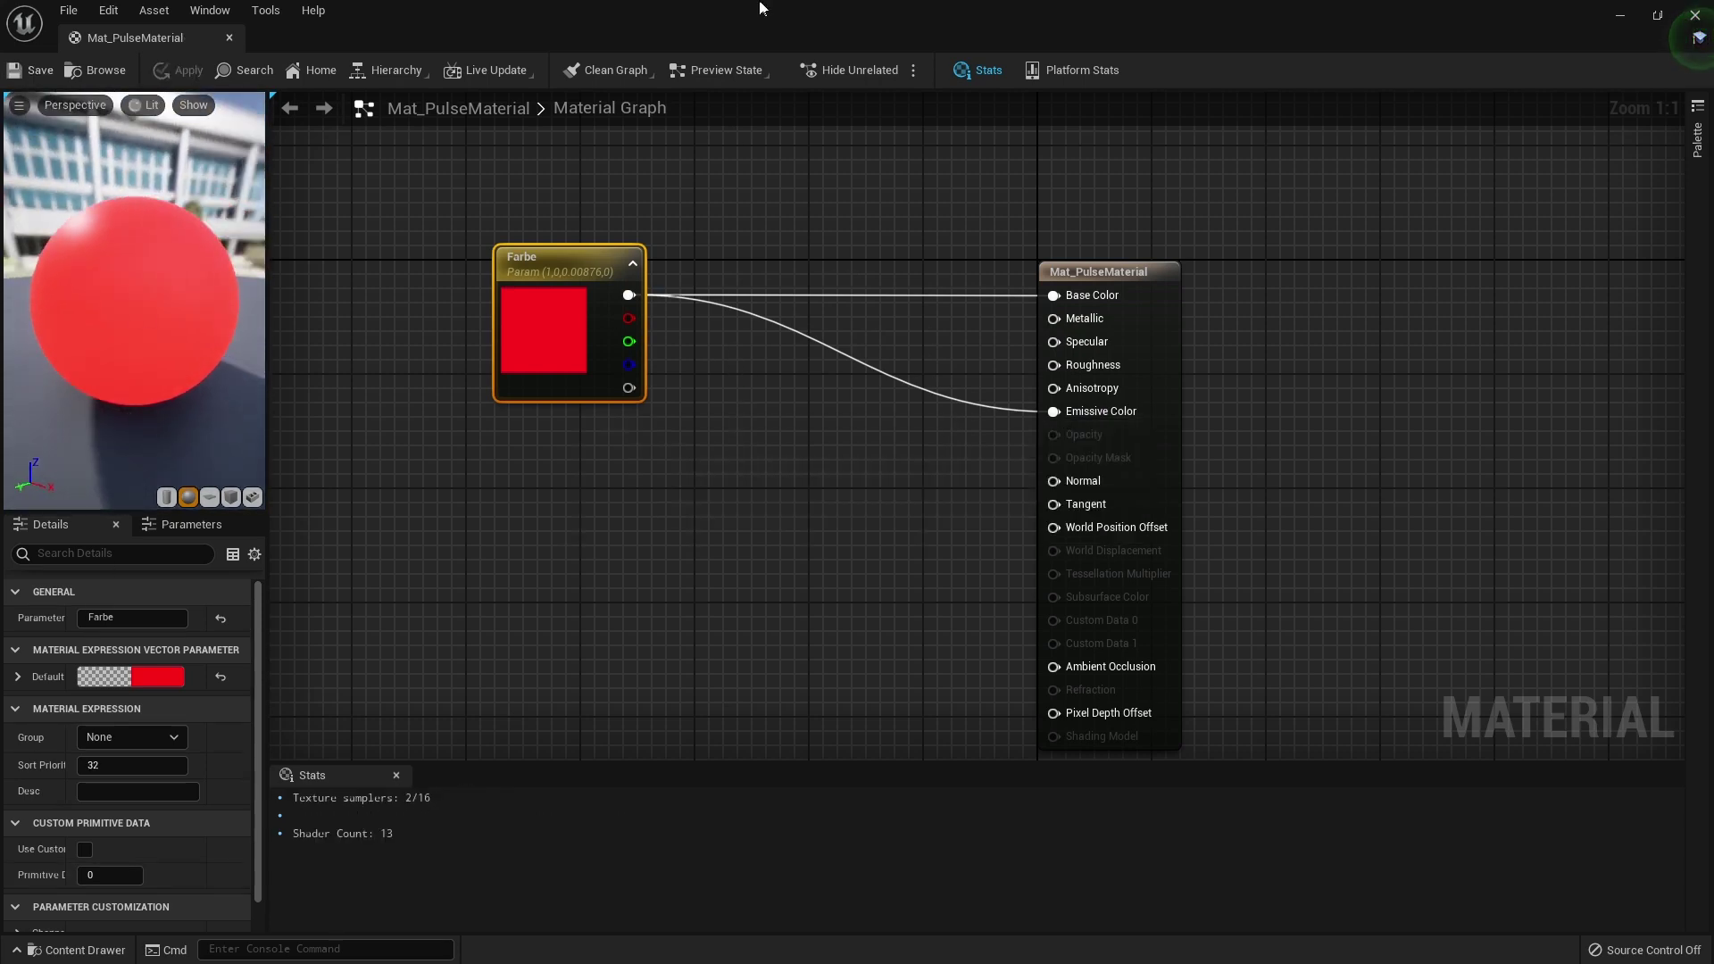
{"action": "key", "text": "super+Down"}
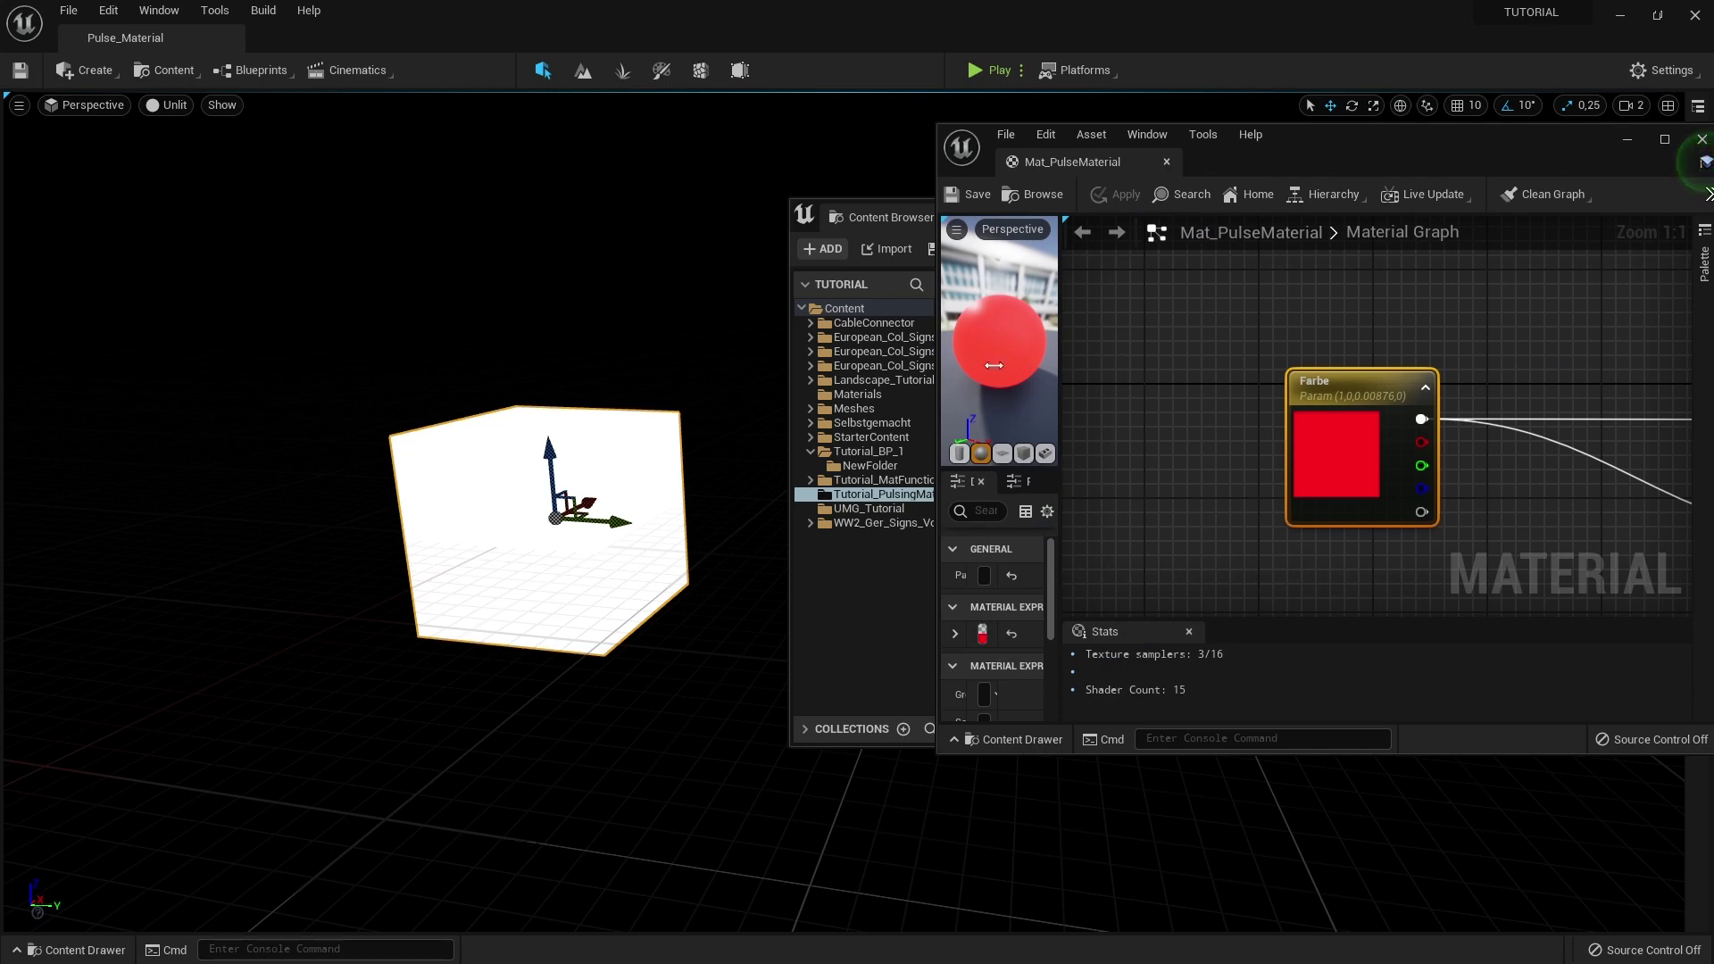
Drag Mat_PulseMaterial onto the cube and view it red in Lit mode.
{"action": "left_click", "coordinate": [897, 209]}
{"action": "left_click_drag", "start_coordinate": [949, 350], "coordinate": [591, 474]}
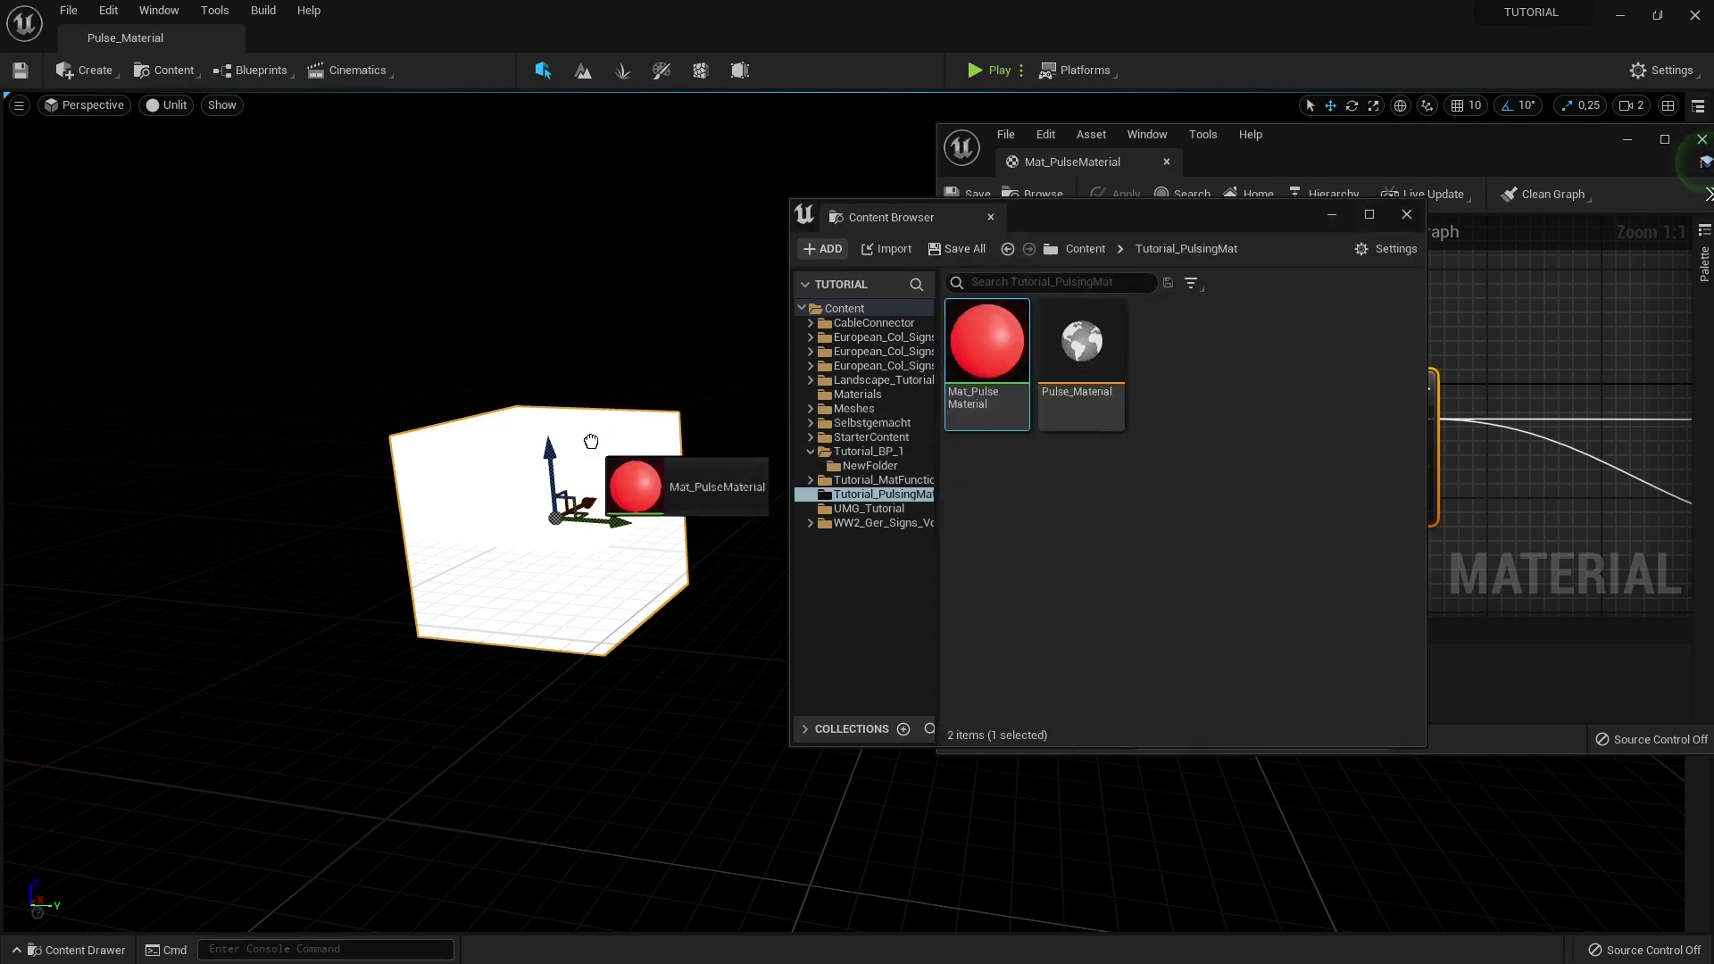
{"action": "key", "text": "alt+4"}
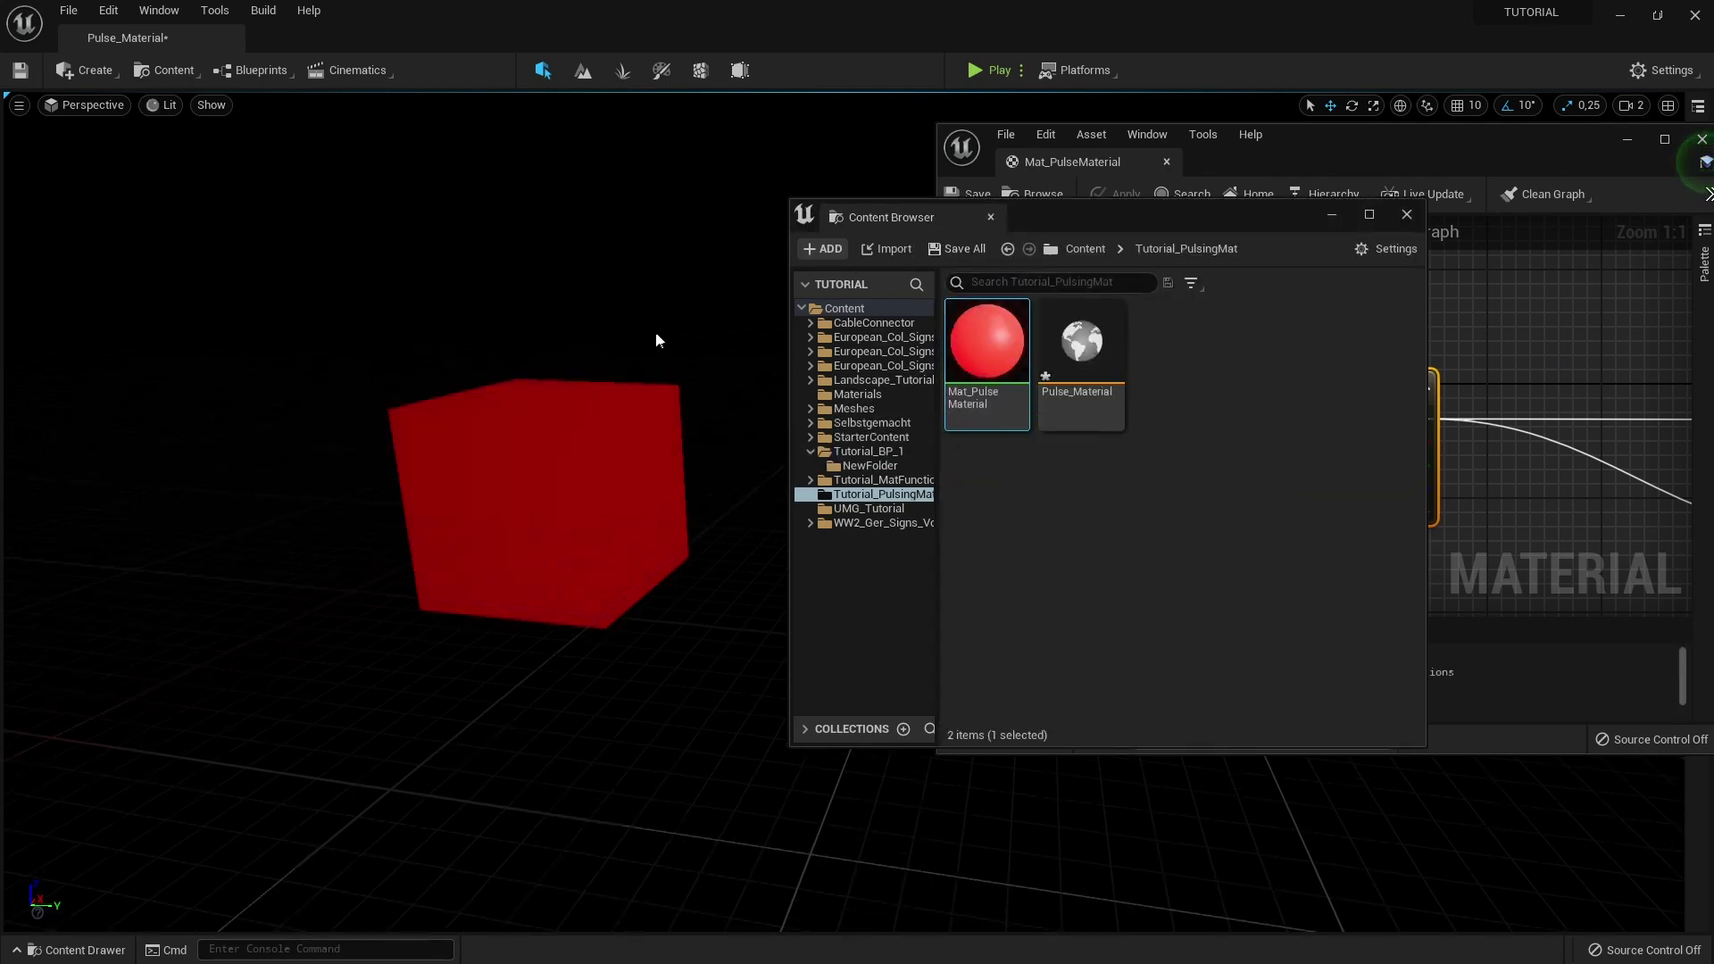
{"action": "right_click_drag", "start_coordinate": [658, 337], "coordinate": [624, 303]}
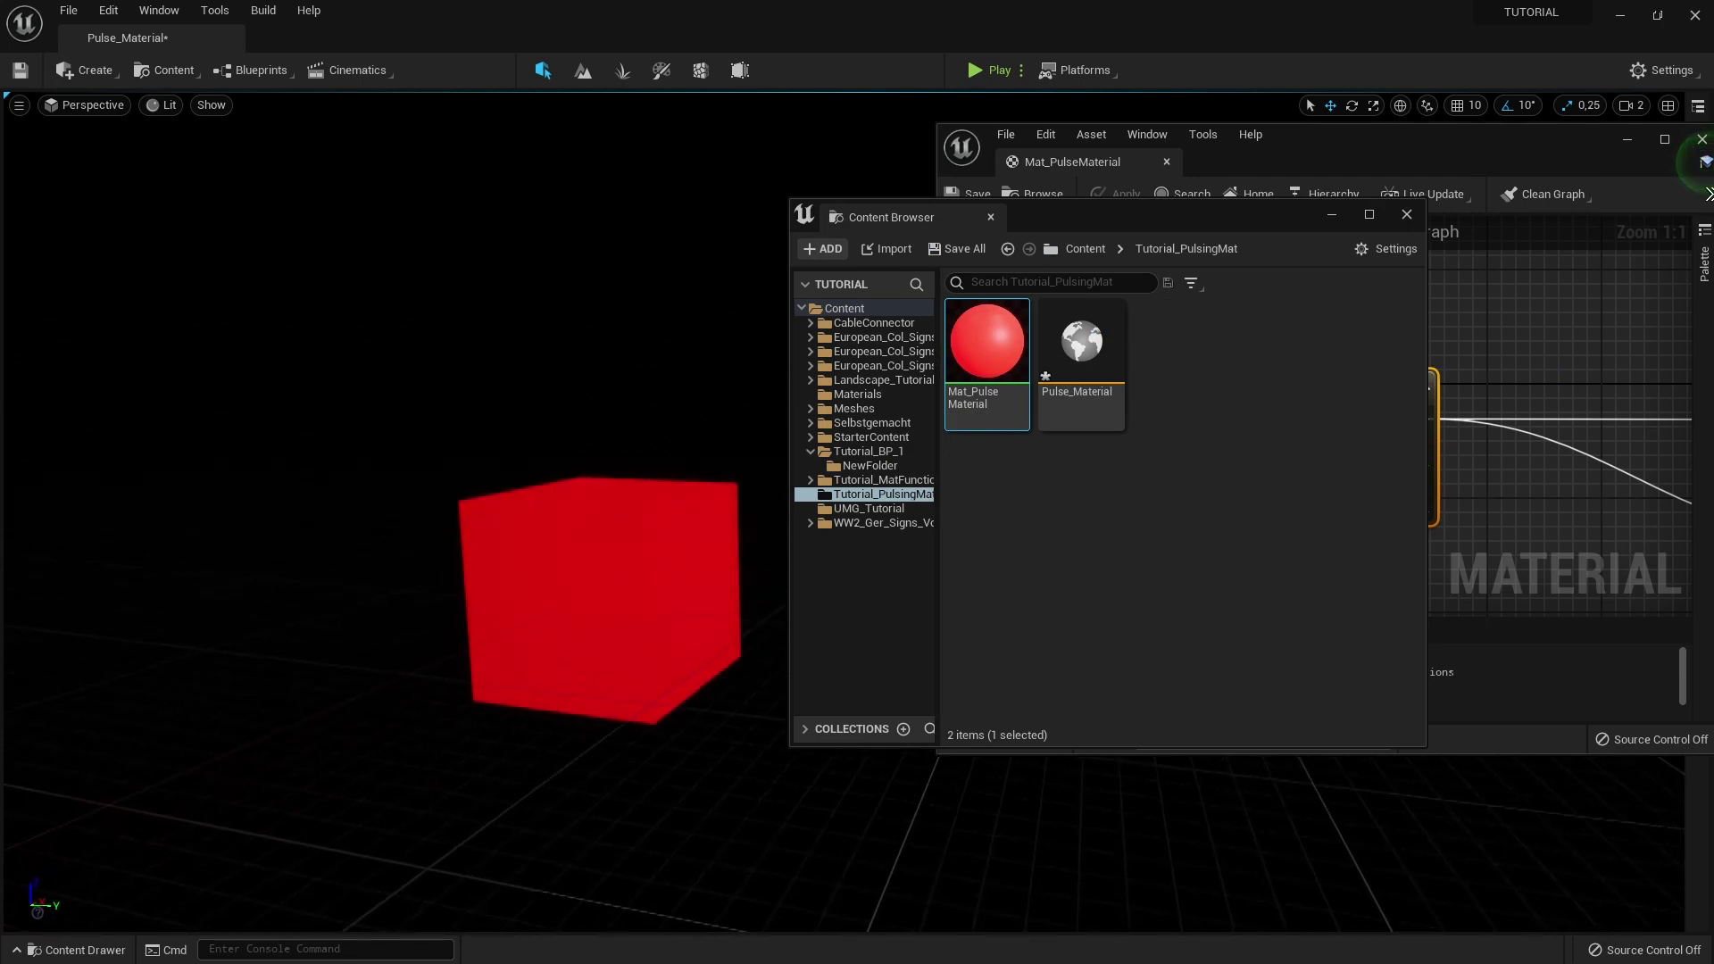
{"action": "right_click_drag", "start_coordinate": [425, 452], "coordinate": [425, 451]}
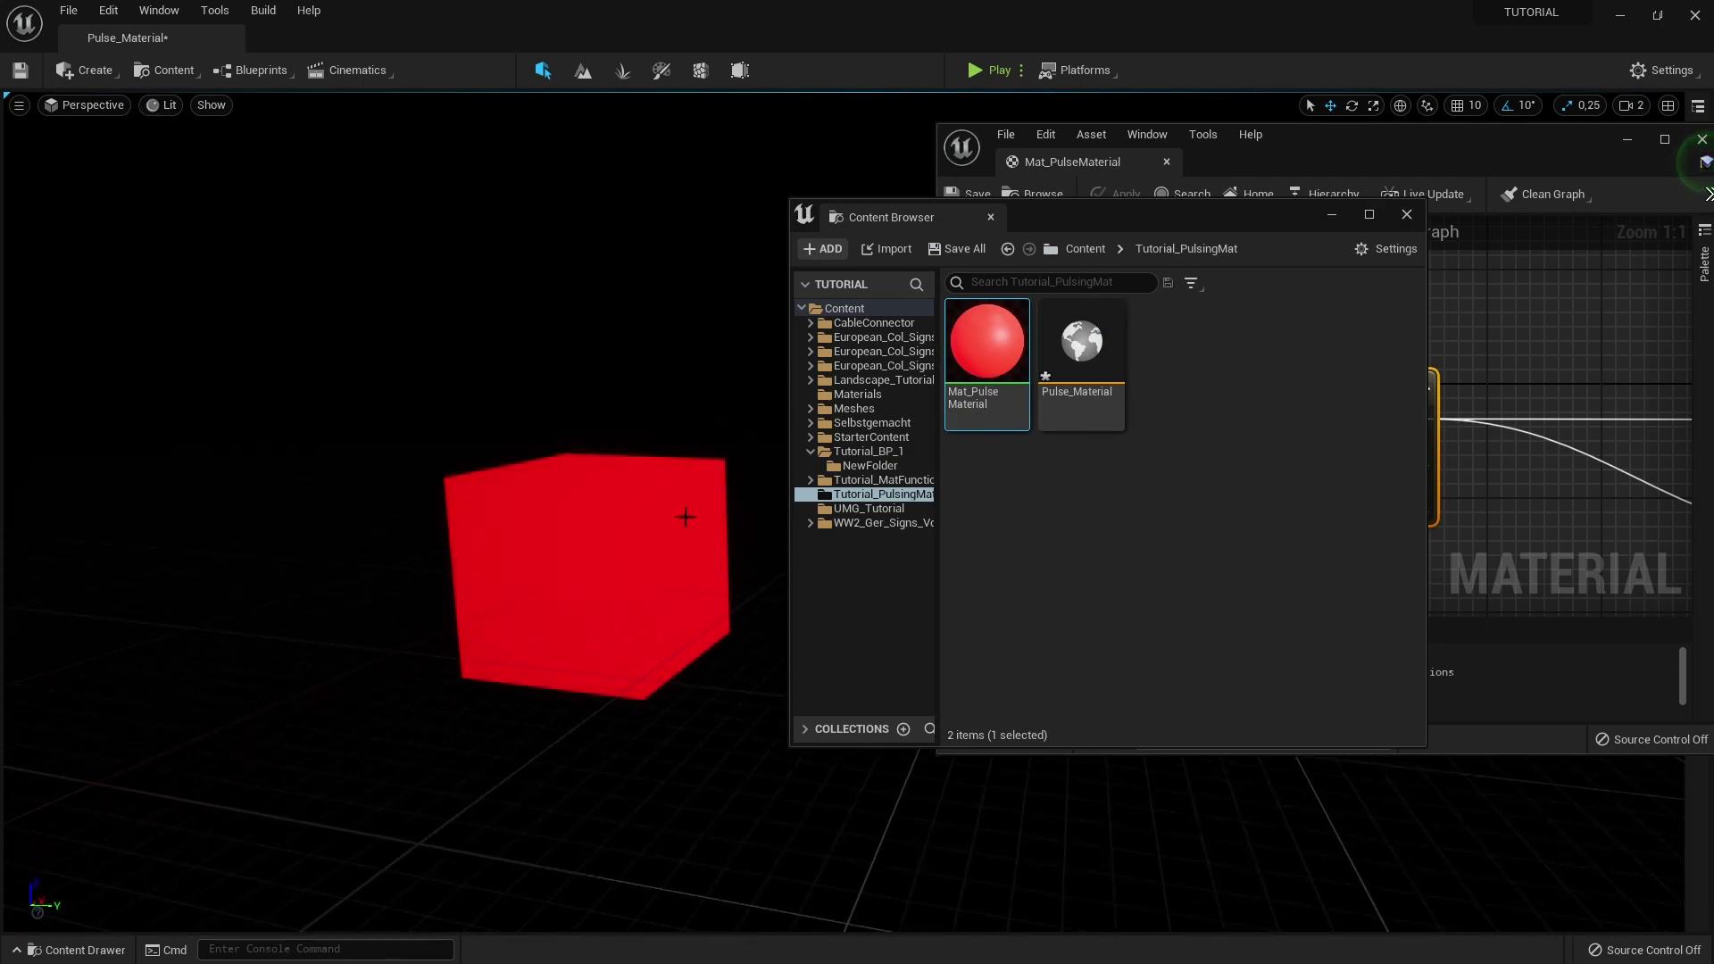
Bring the material editor back full-screen and pull a new wire from Emissive Color.
{"action": "left_click", "coordinate": [1336, 139]}
{"action": "double_click", "coordinate": [1353, 142]}
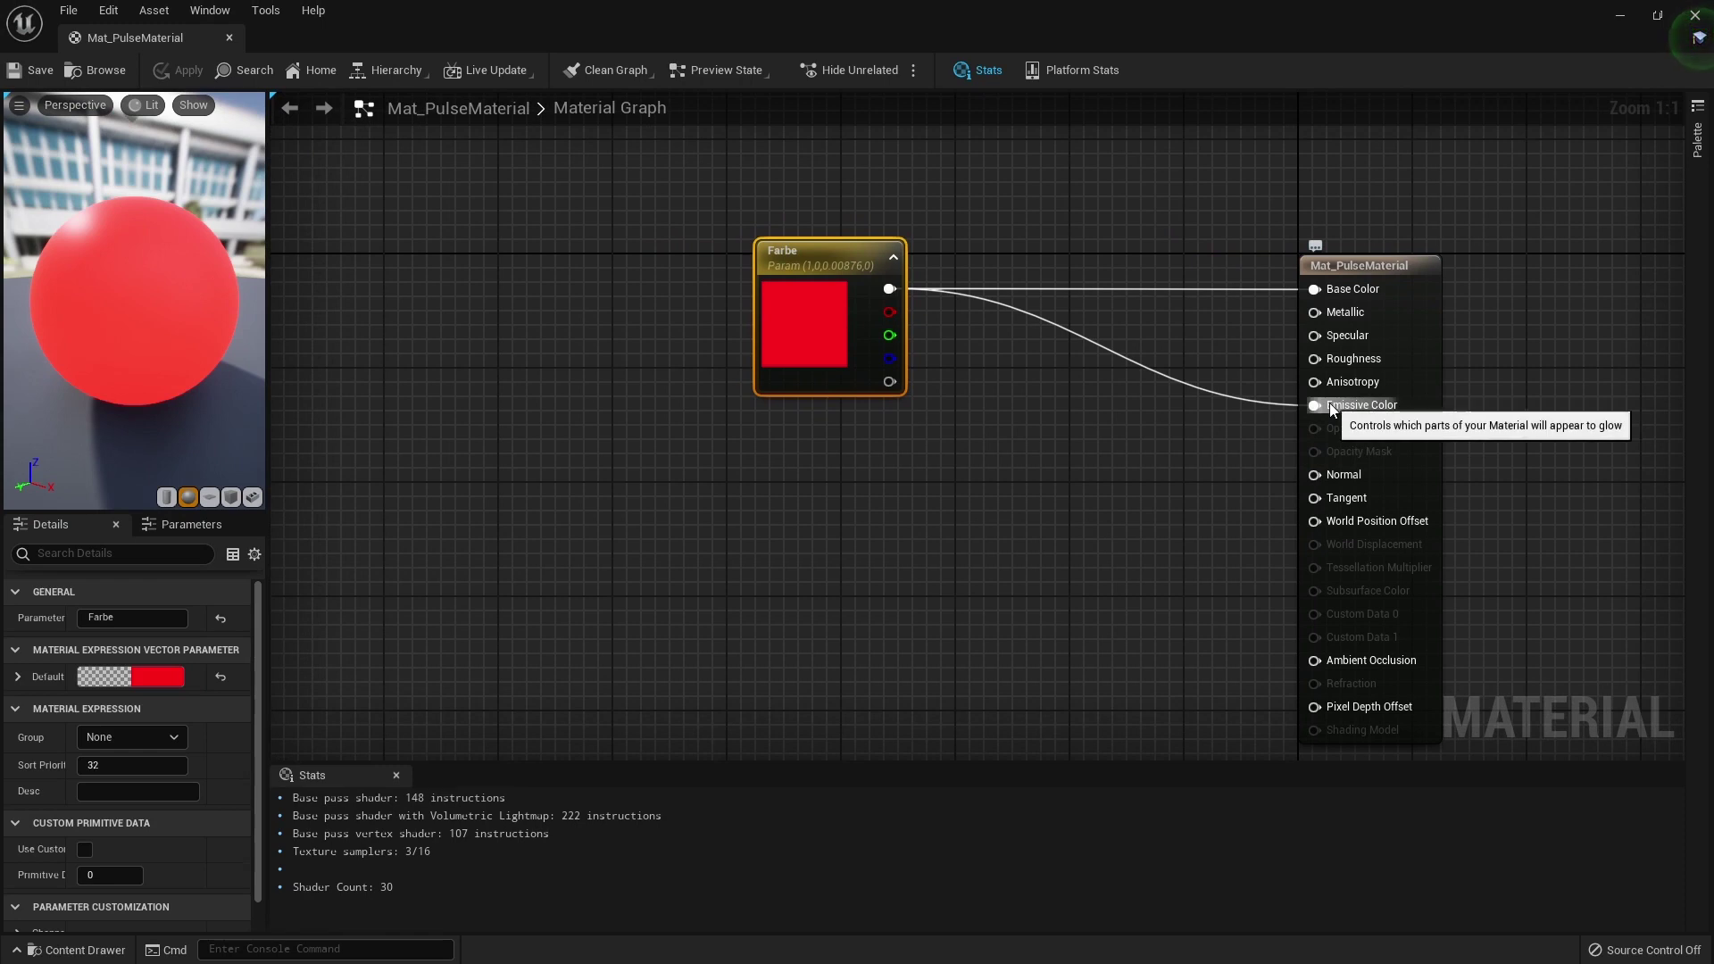
{"action": "left_click_drag", "start_coordinate": [1314, 405], "coordinate": [951, 469]}
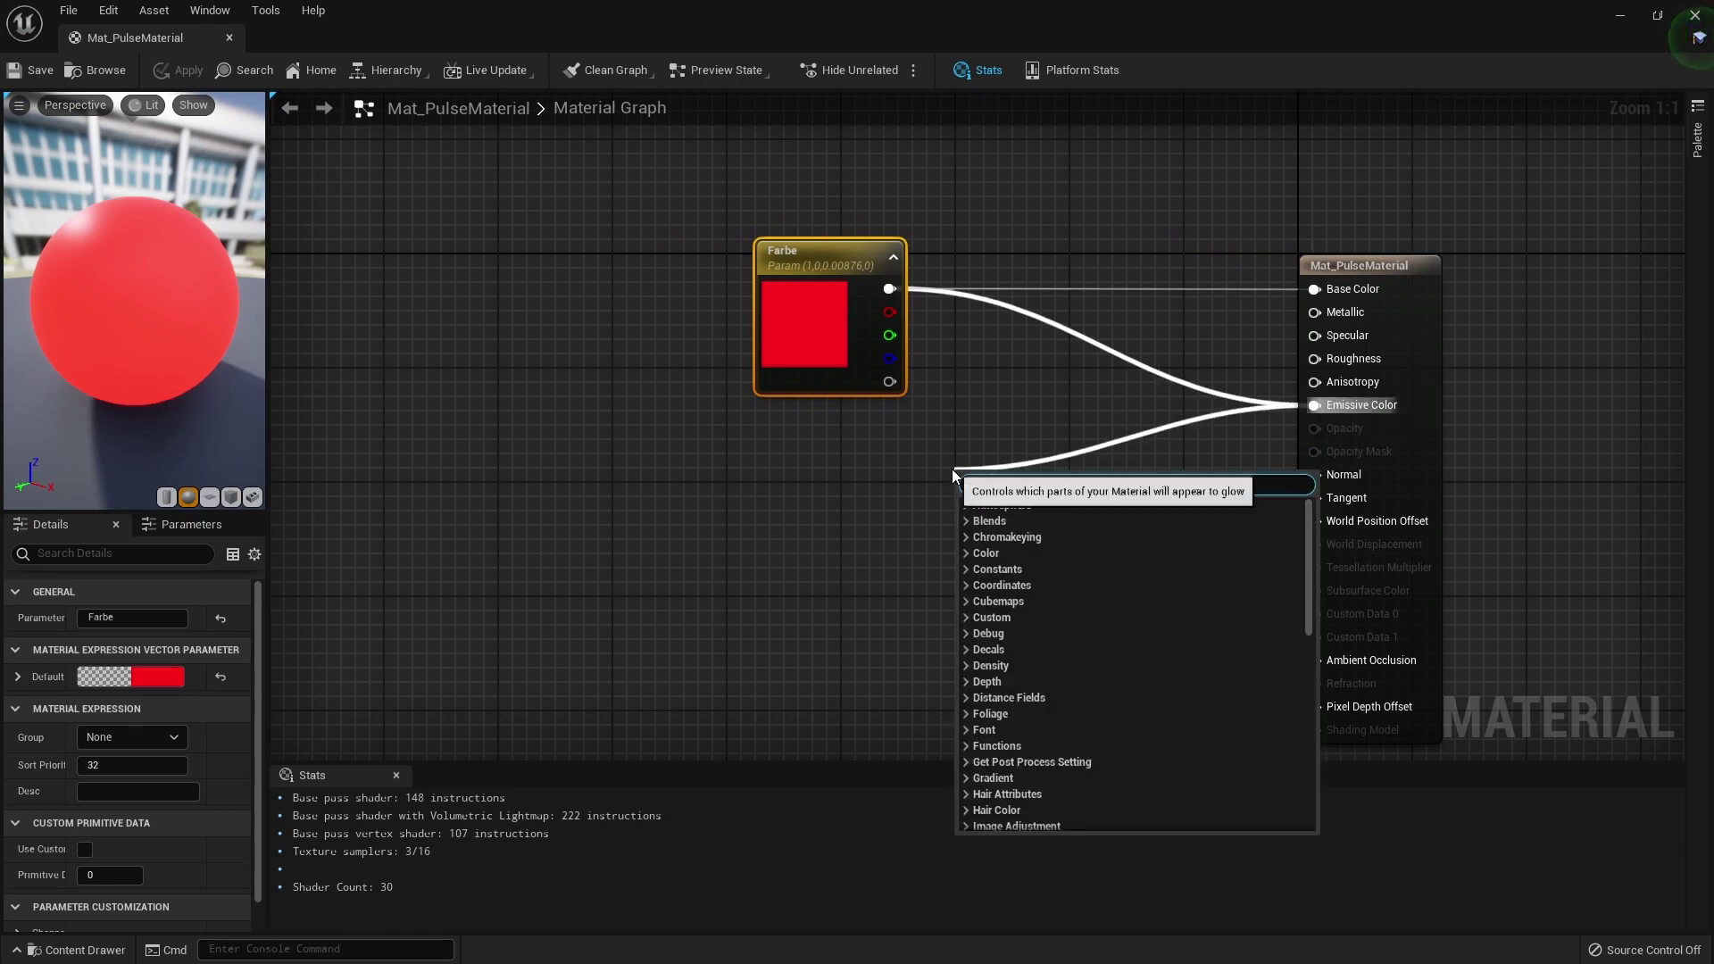
Insert a Multiply node into the Farbe-to-Emissive Color link.
{"action": "type", "text": "multi"}
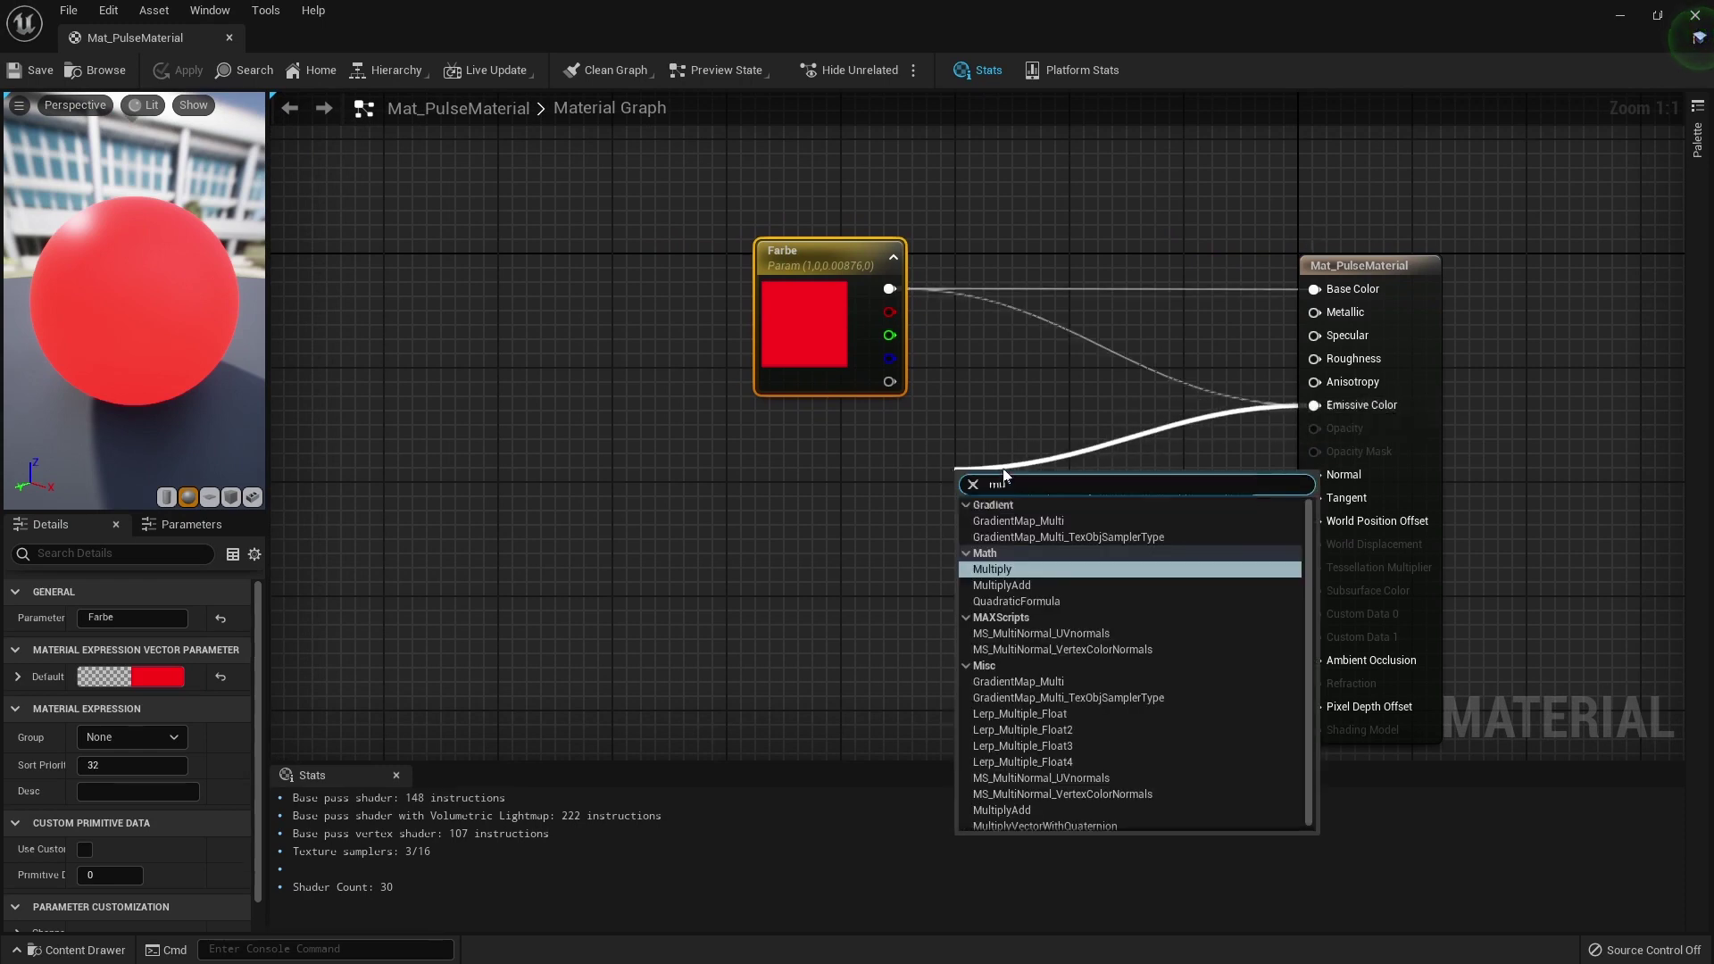
{"action": "left_click", "coordinate": [1002, 569]}
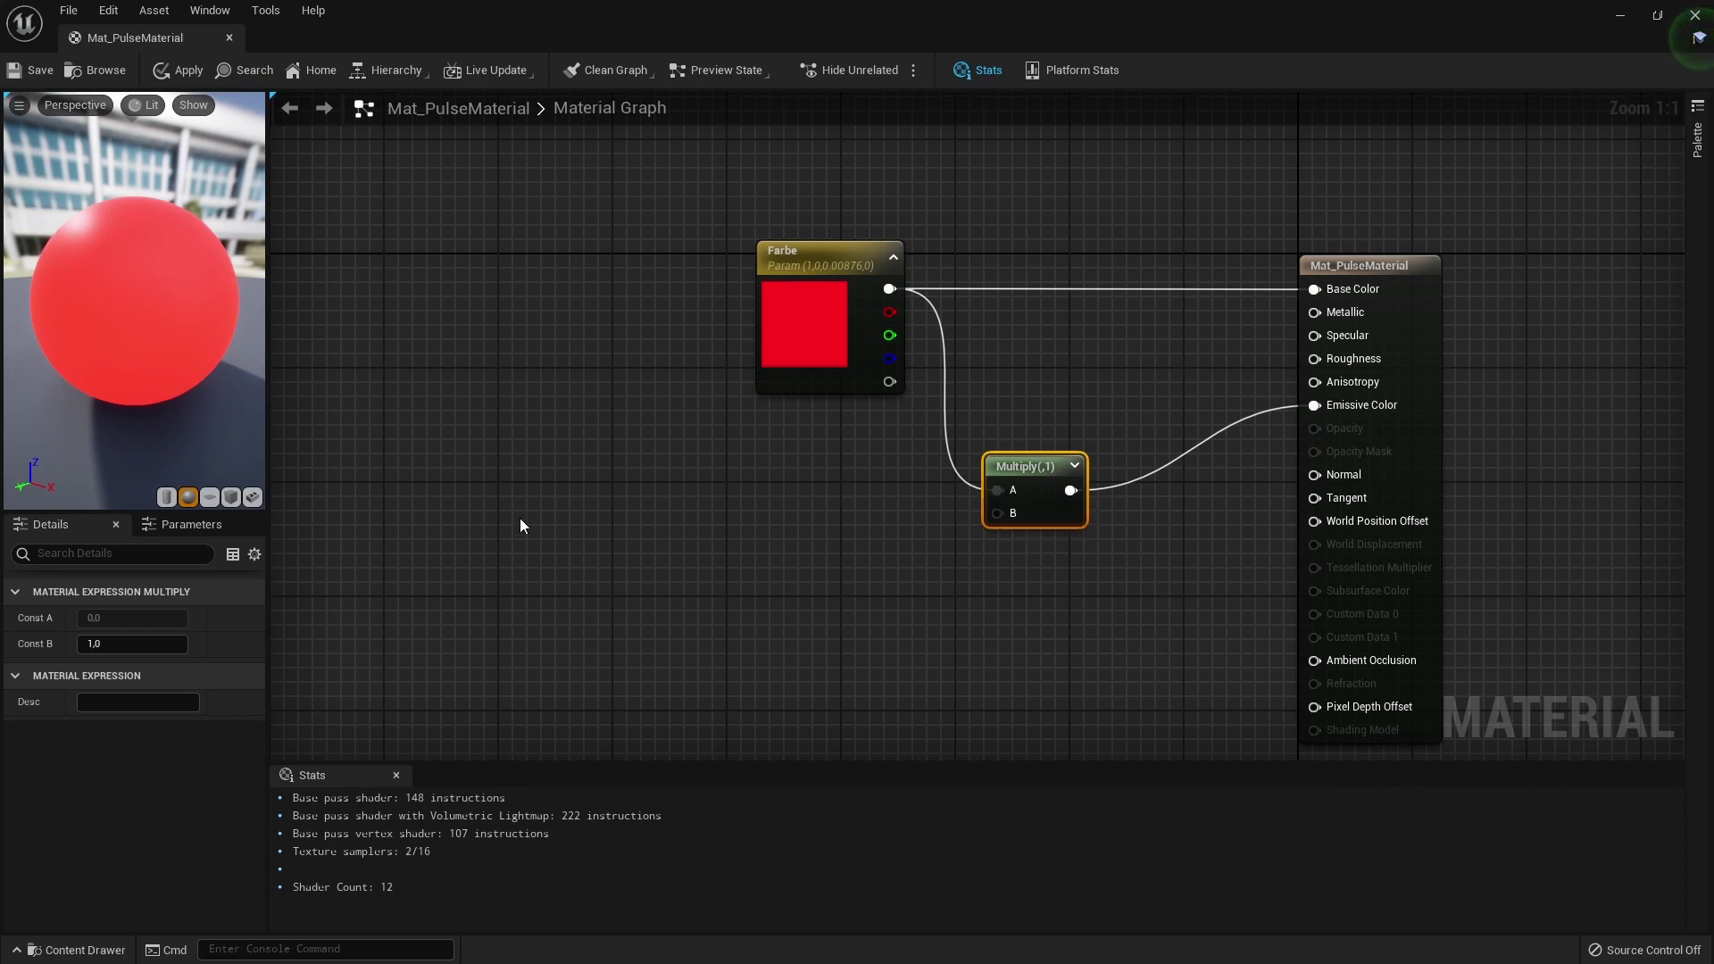
{"action": "right_click_drag", "start_coordinate": [519, 517], "coordinate": [741, 480]}
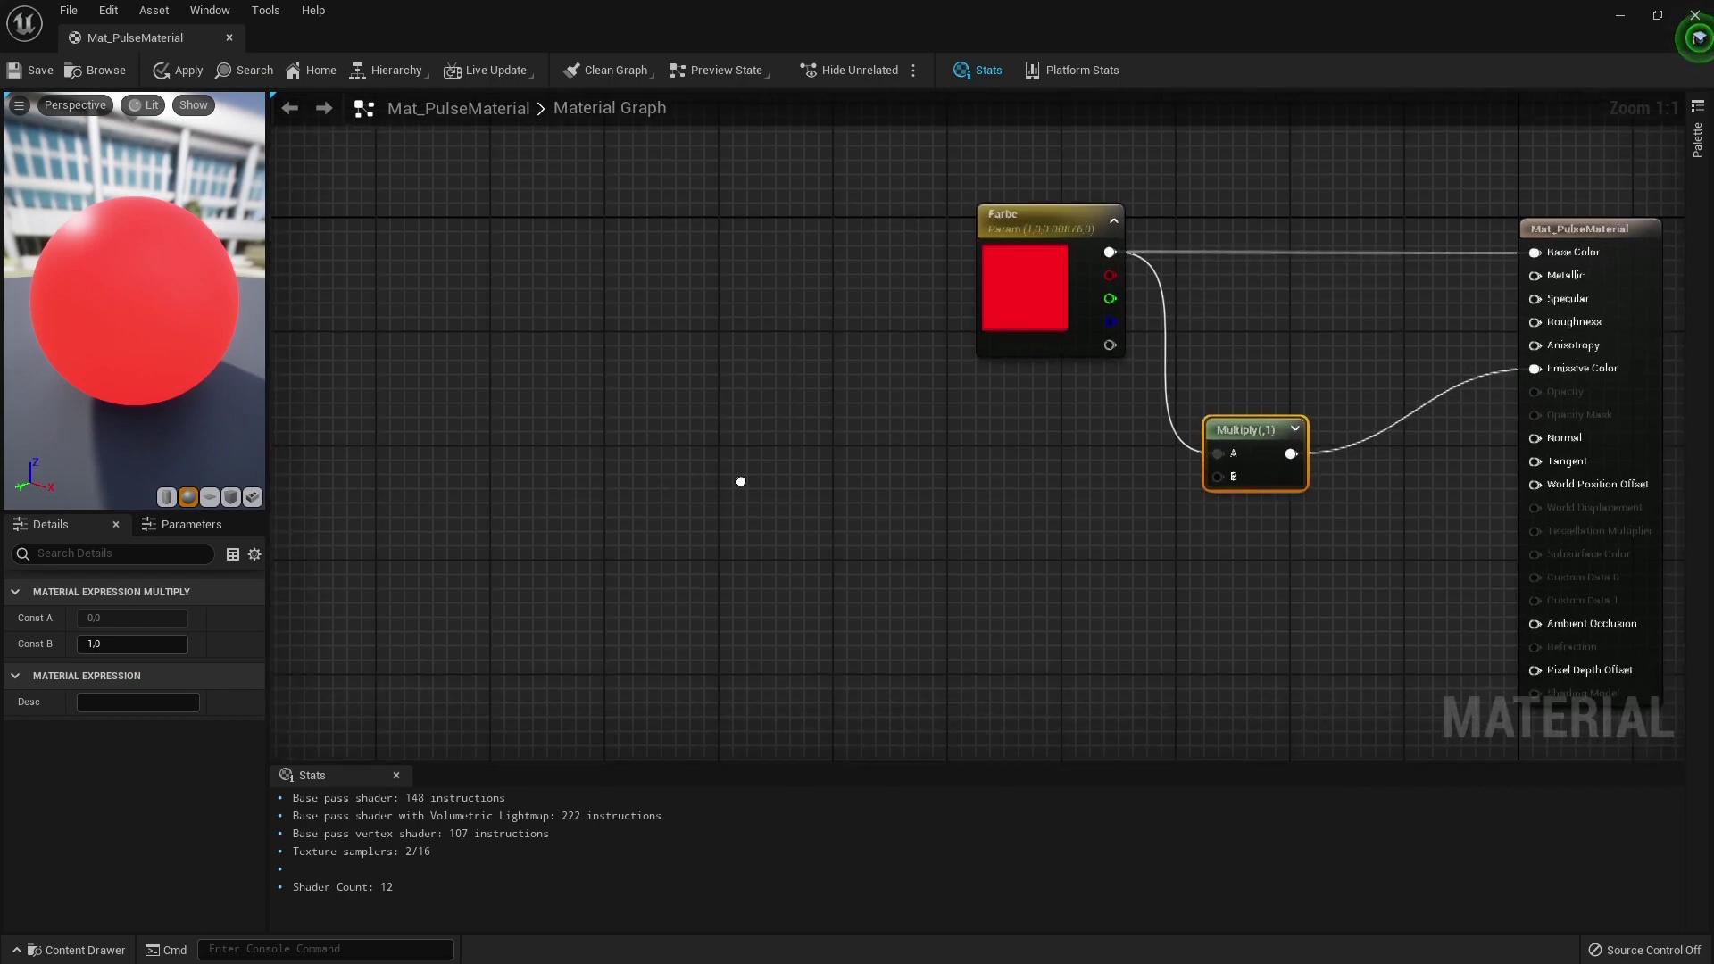
Add a Time node to the left of the graph.
{"action": "right_click", "coordinate": [593, 481]}
{"action": "type", "text": "time"}
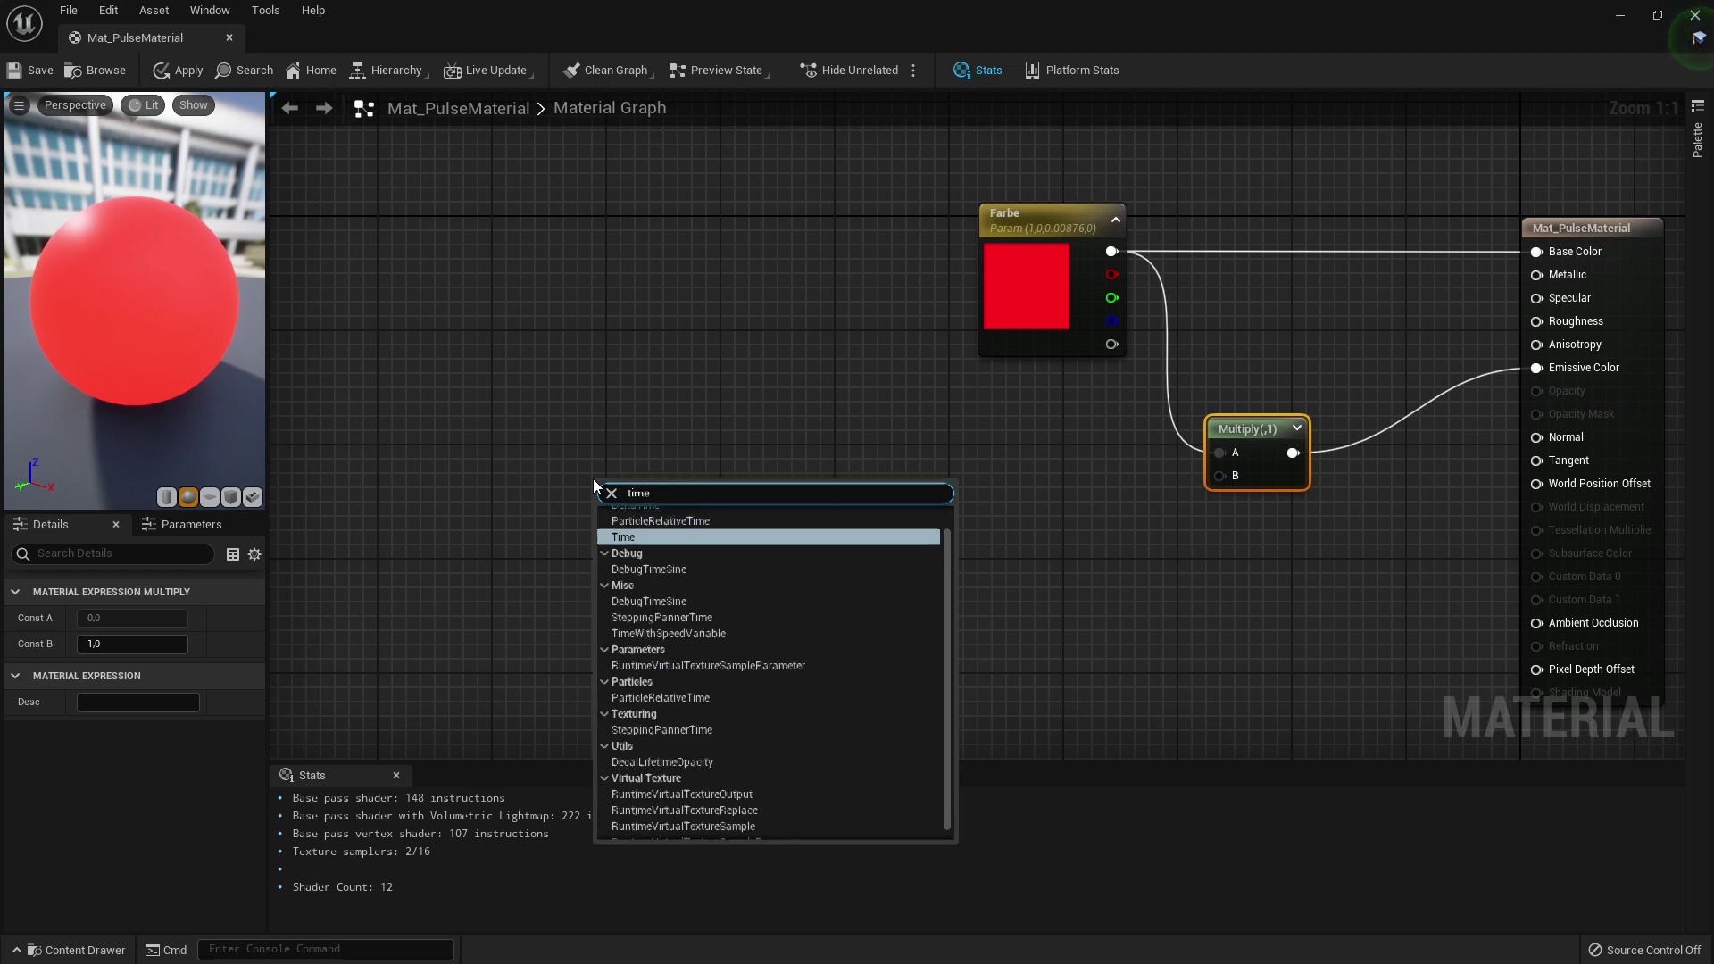
{"action": "key", "text": "Return"}
{"action": "left_click_drag", "start_coordinate": [613, 492], "coordinate": [472, 484]}
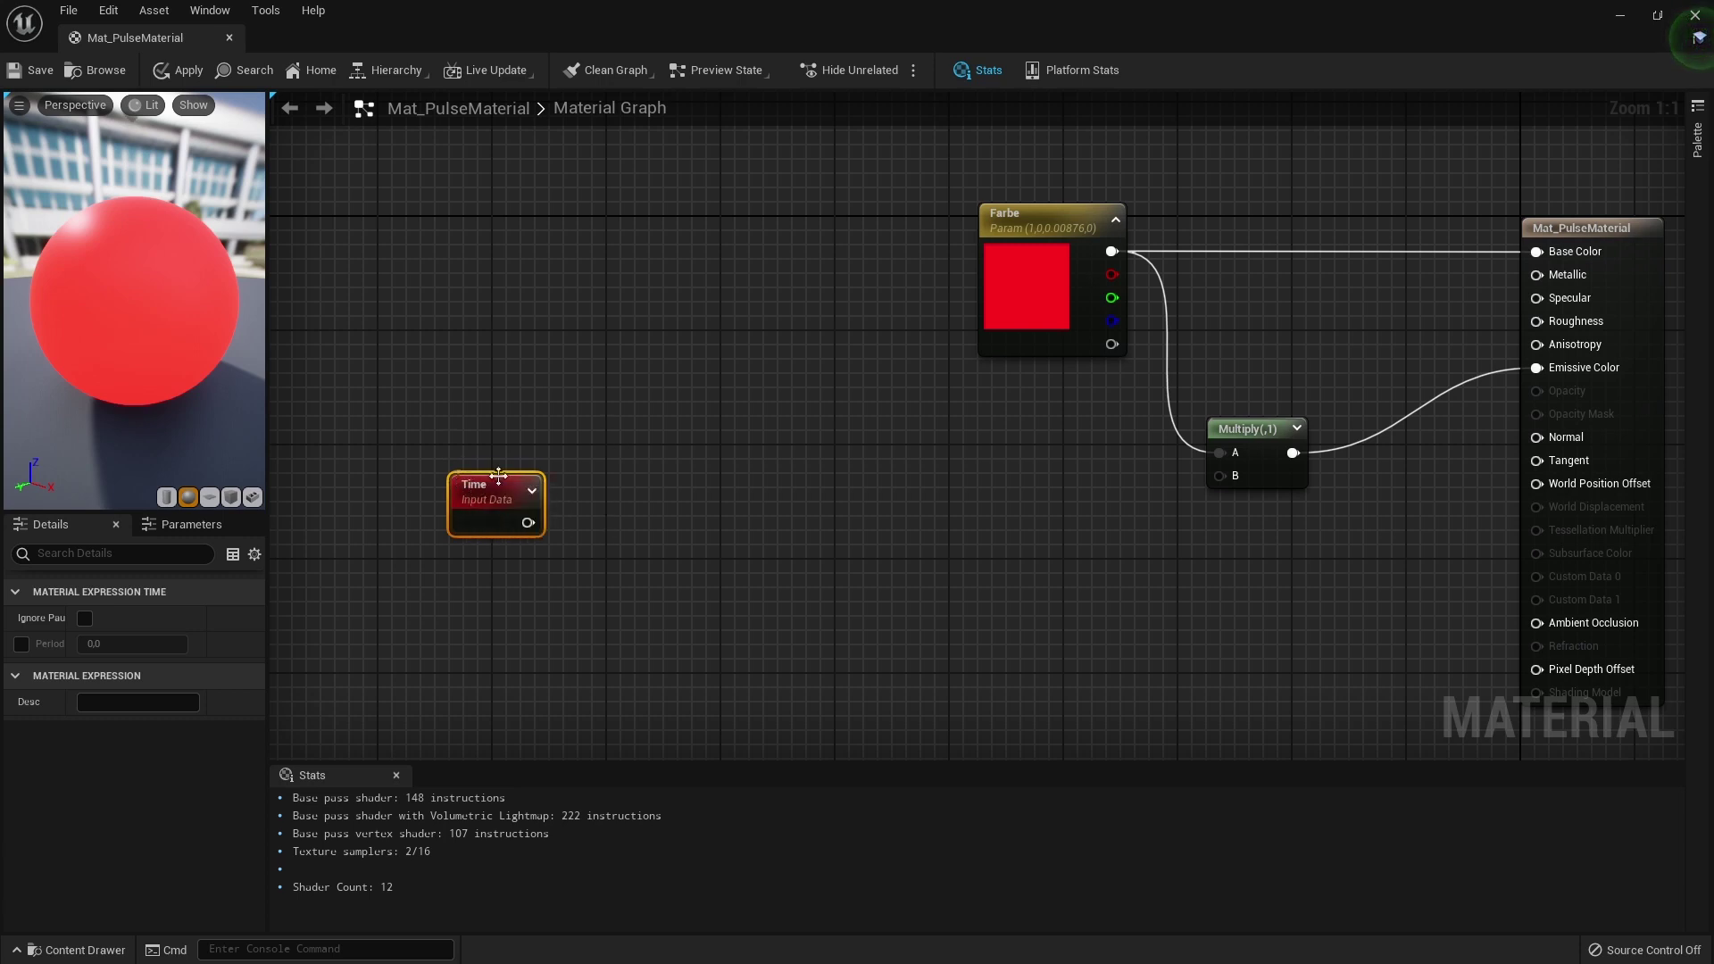
{"action": "right_click_drag", "start_coordinate": [566, 487], "coordinate": [506, 466]}
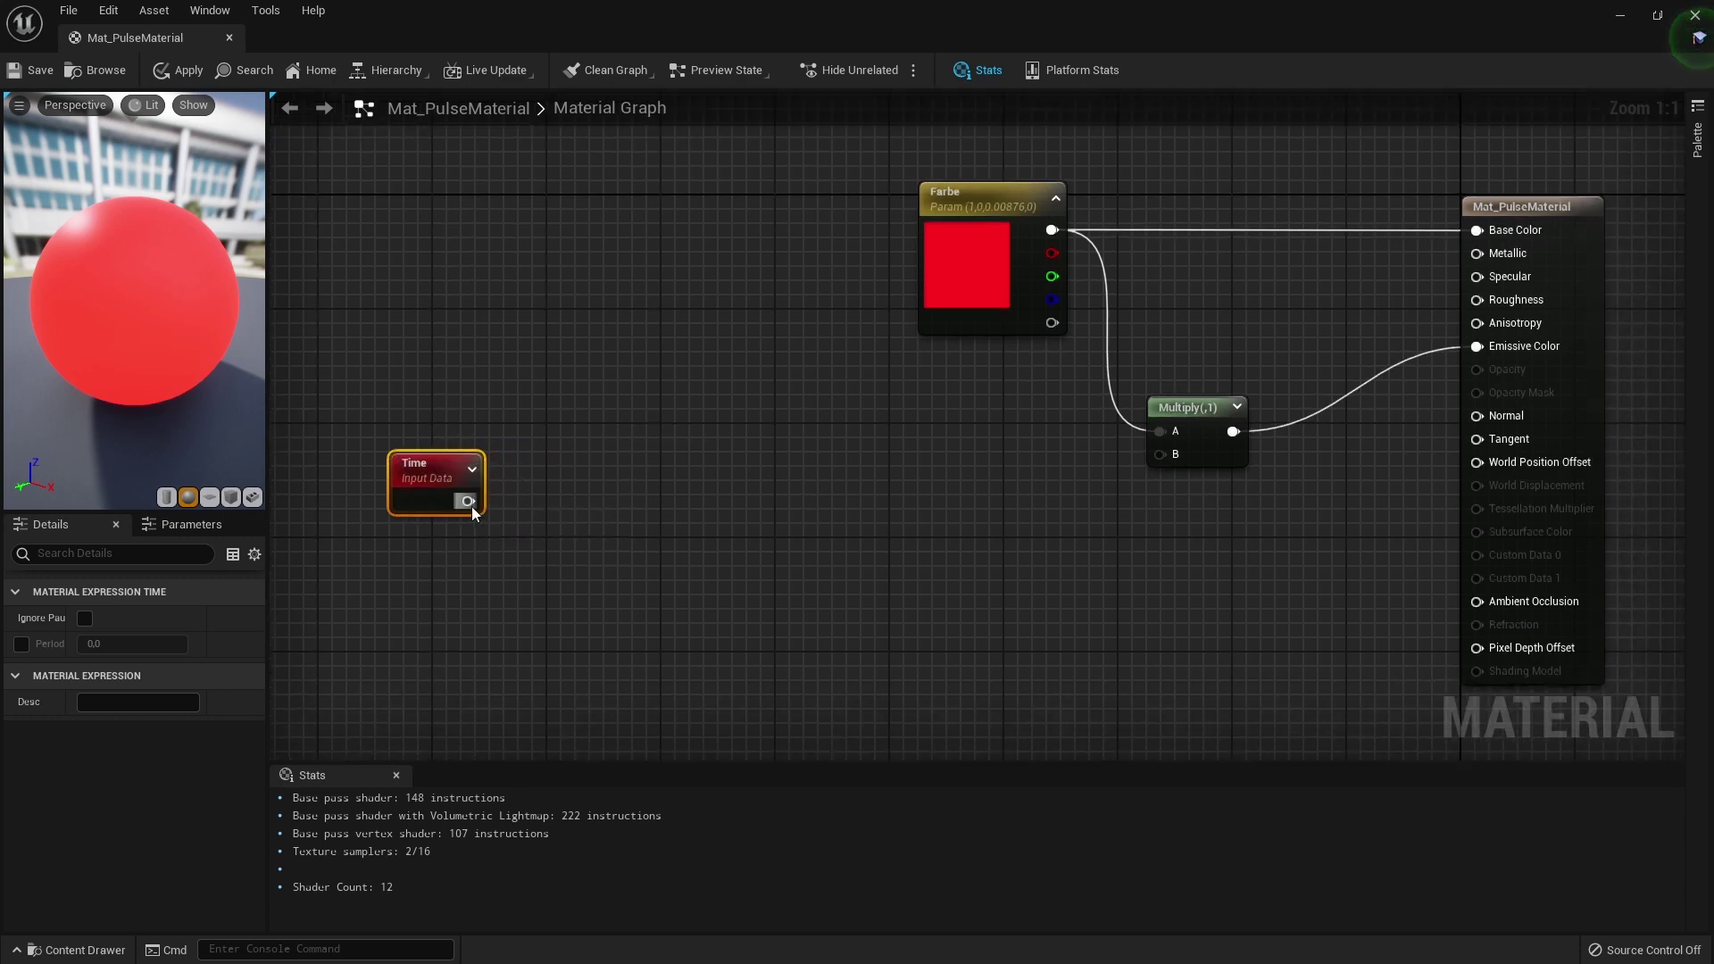
Add a Sine node fed by Time beside it, then capture a screen snip.
{"action": "left_click_drag", "start_coordinate": [469, 502], "coordinate": [573, 503]}
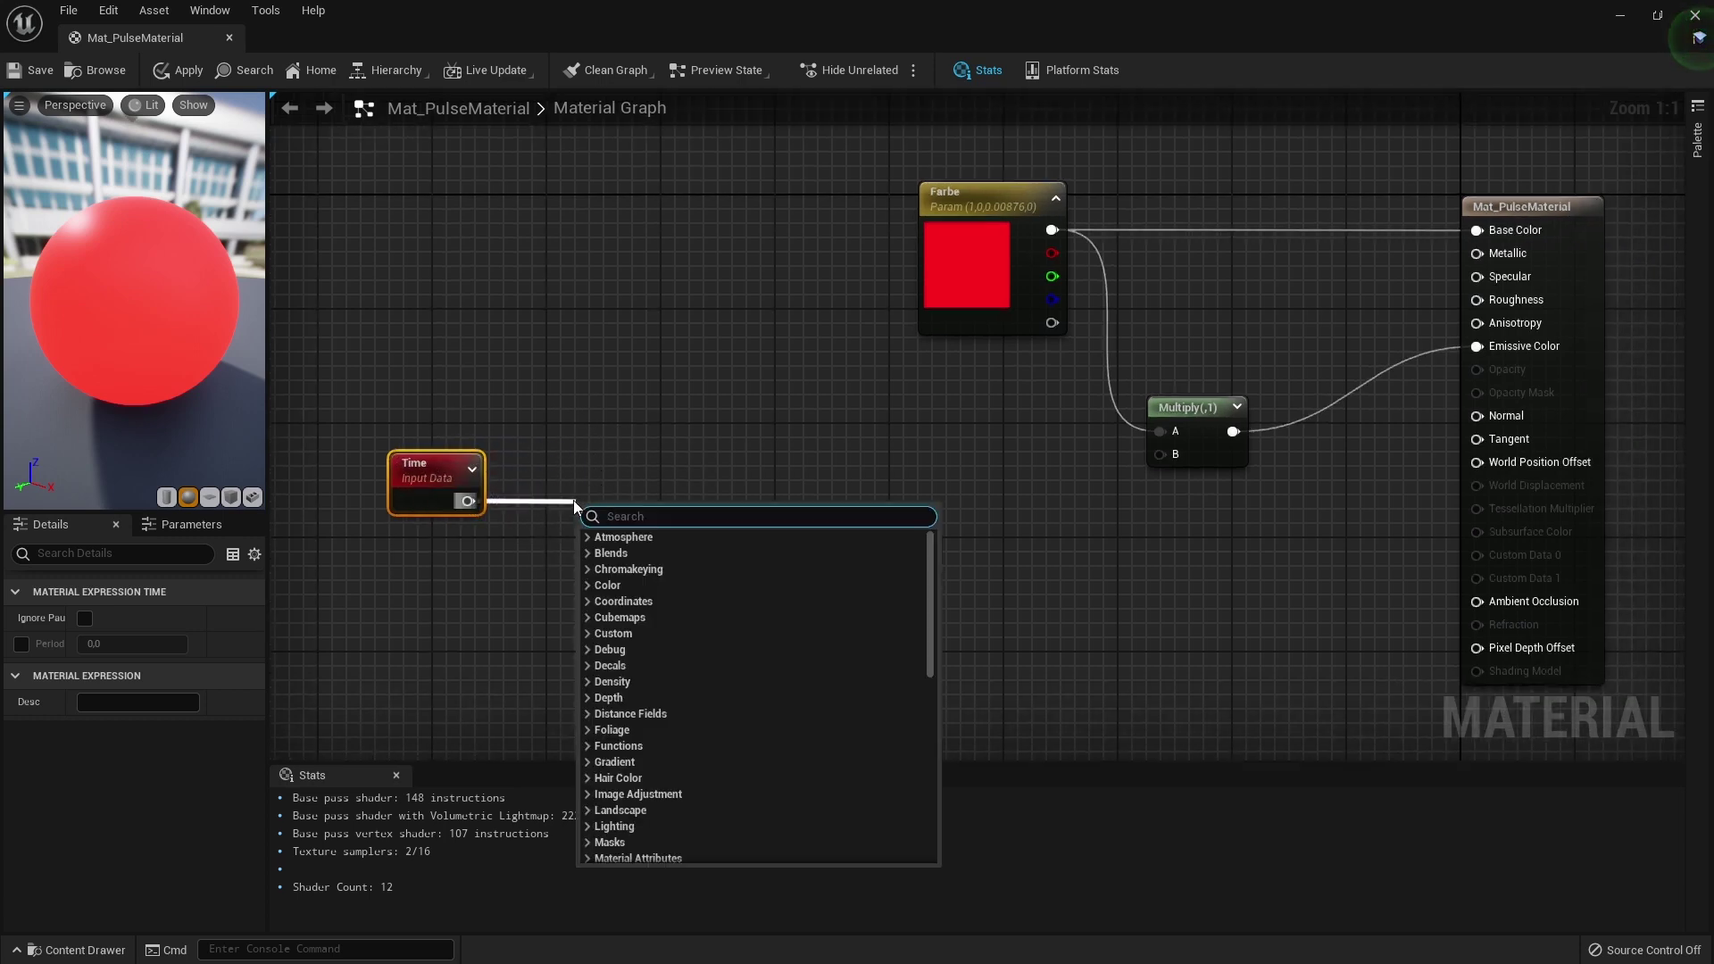
{"action": "type", "text": "sine"}
{"action": "key", "text": "Return"}
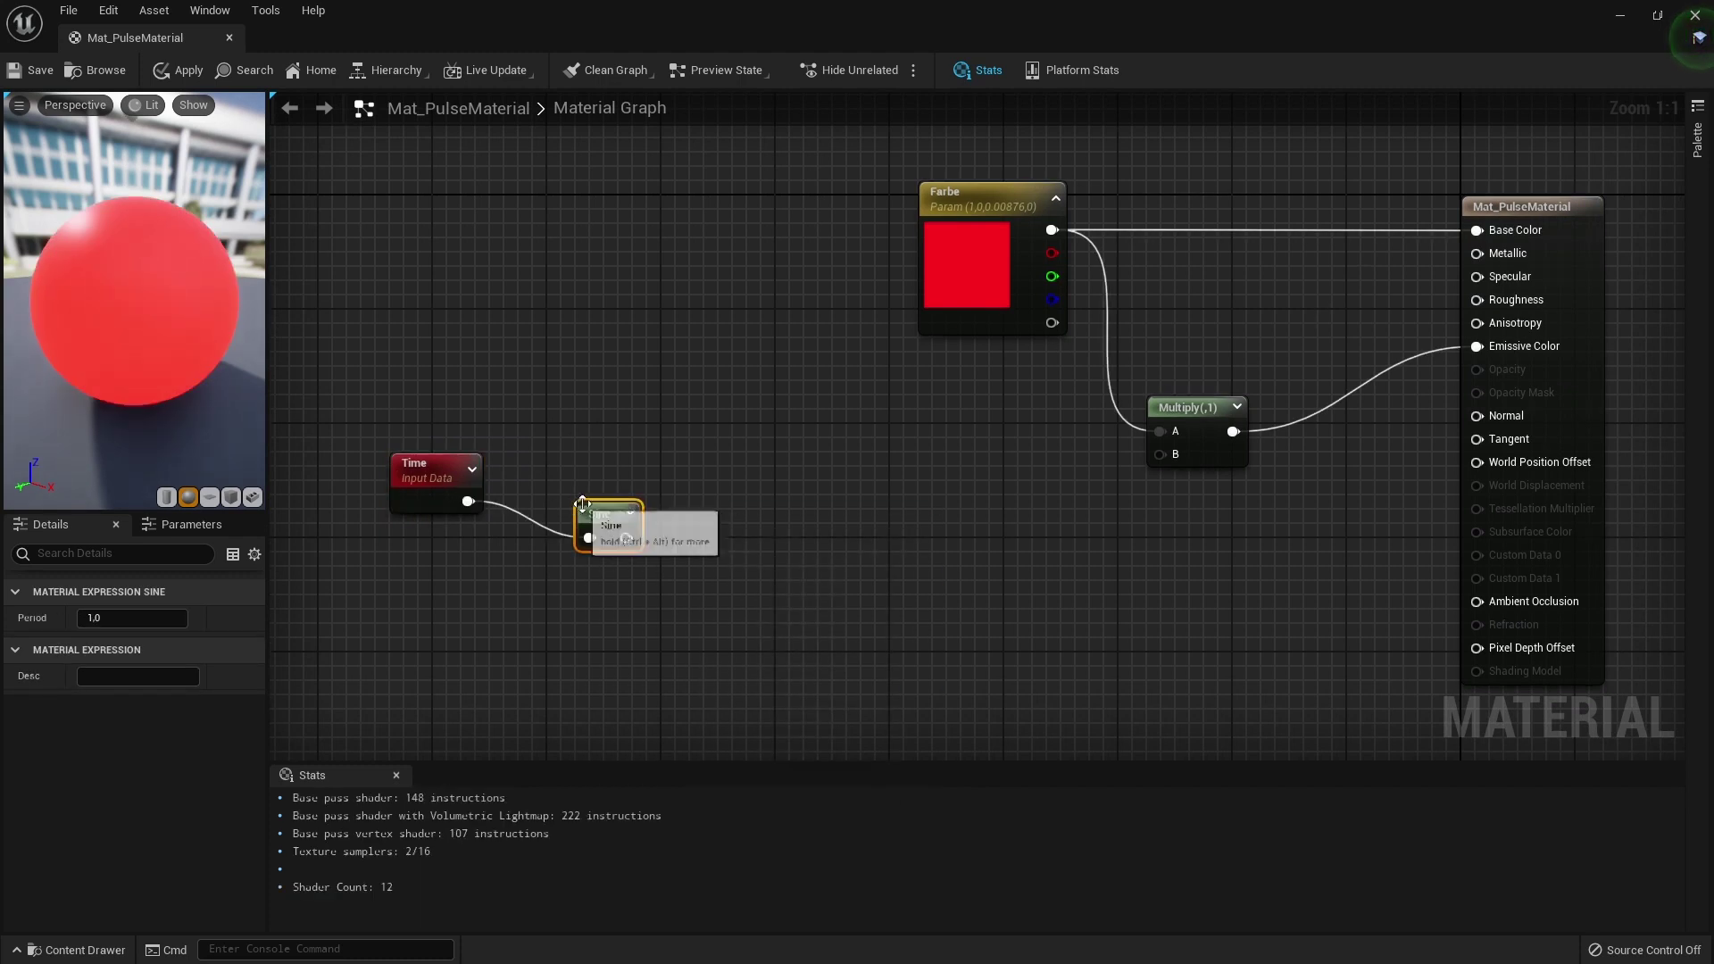
{"action": "left_click_drag", "start_coordinate": [582, 504], "coordinate": [524, 468]}
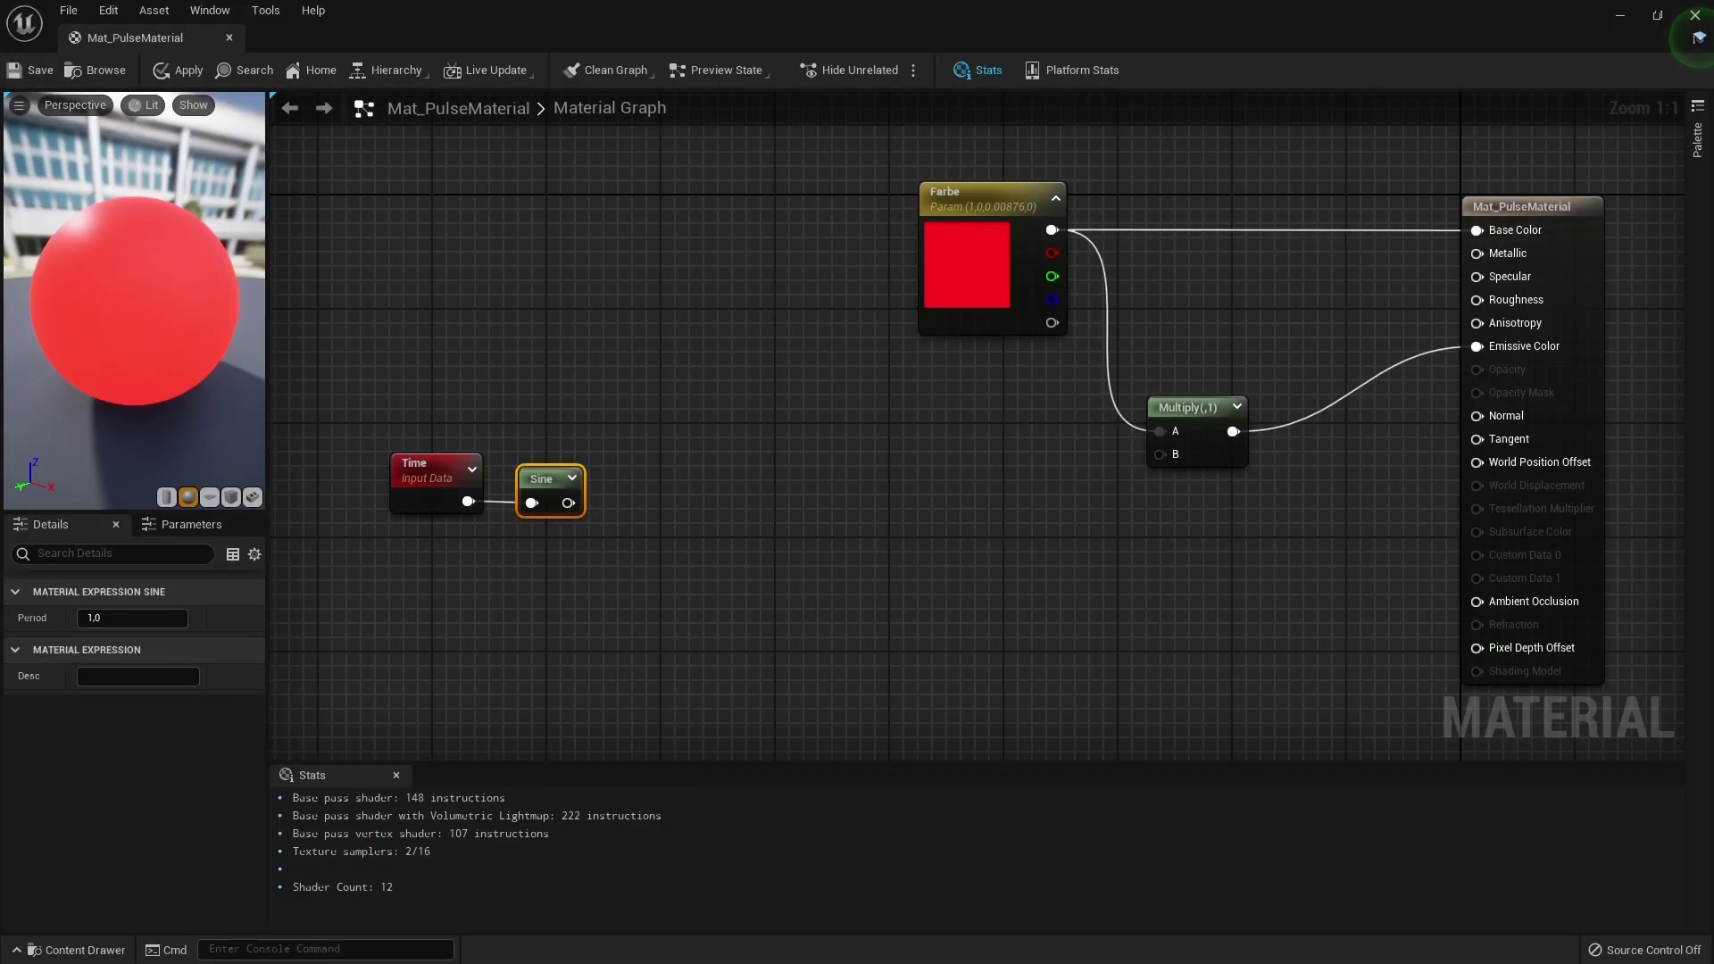
{"action": "left_click_drag", "start_coordinate": [2, 257], "coordinate": [514, 542]}
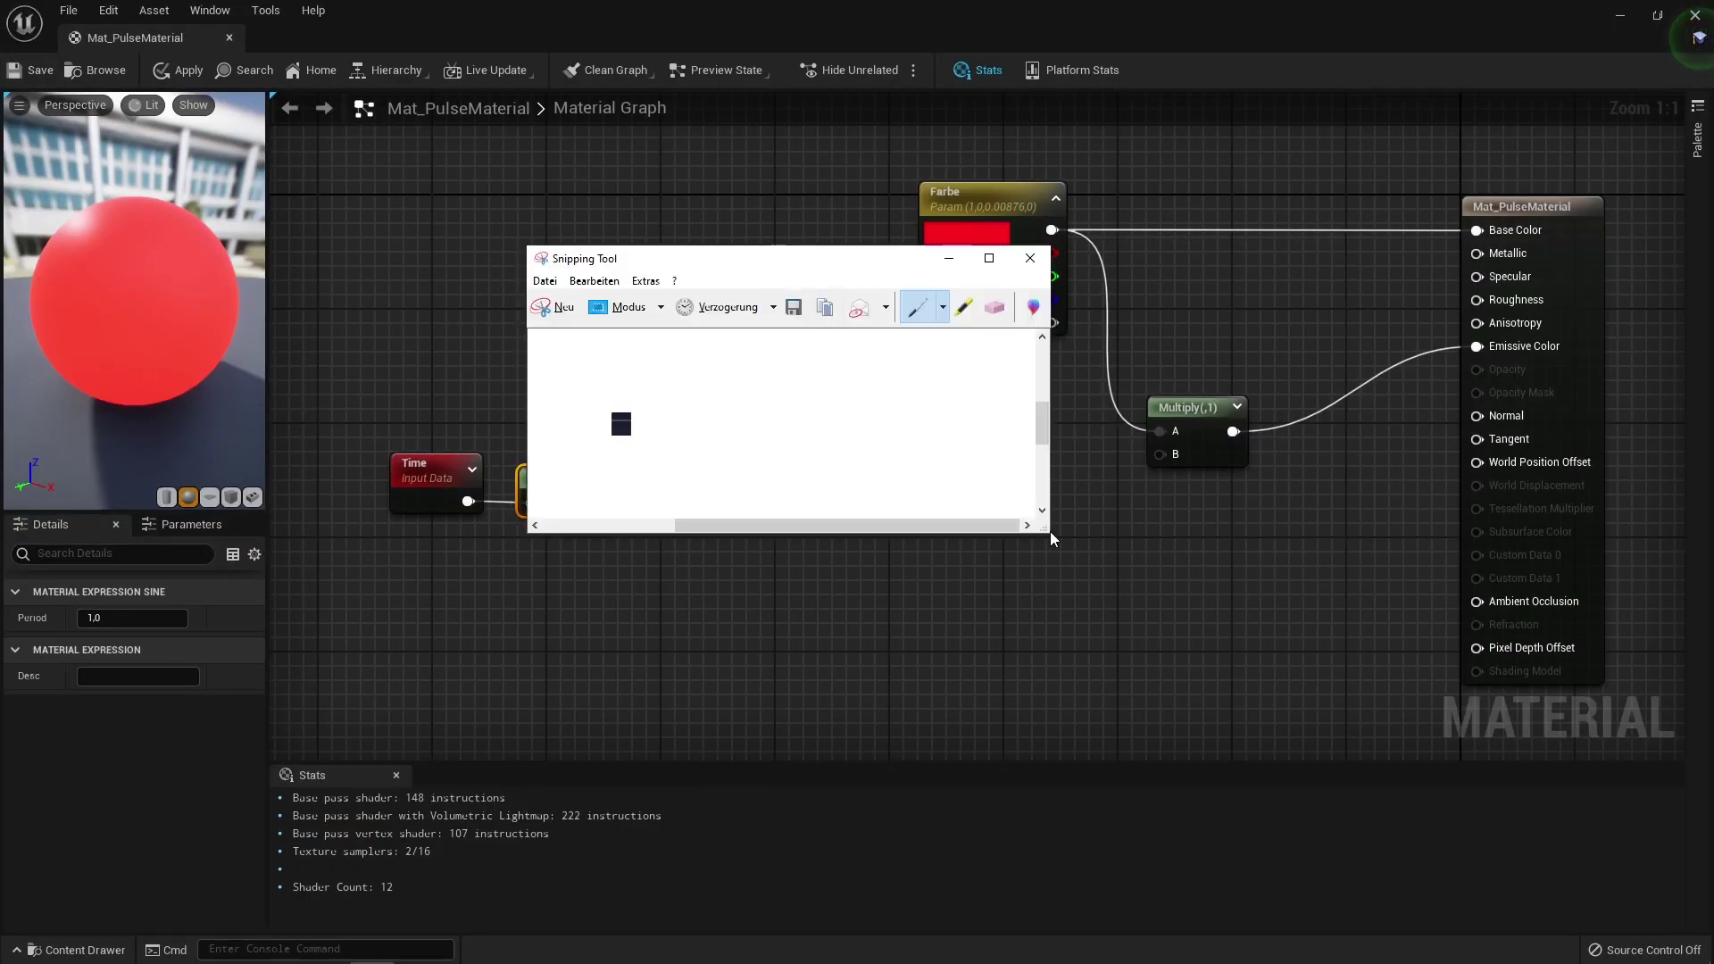
Sketch red axes and a wave on the snip, arrow its height range, then discard it.
{"action": "left_click_drag", "start_coordinate": [1050, 536], "coordinate": [1241, 686]}
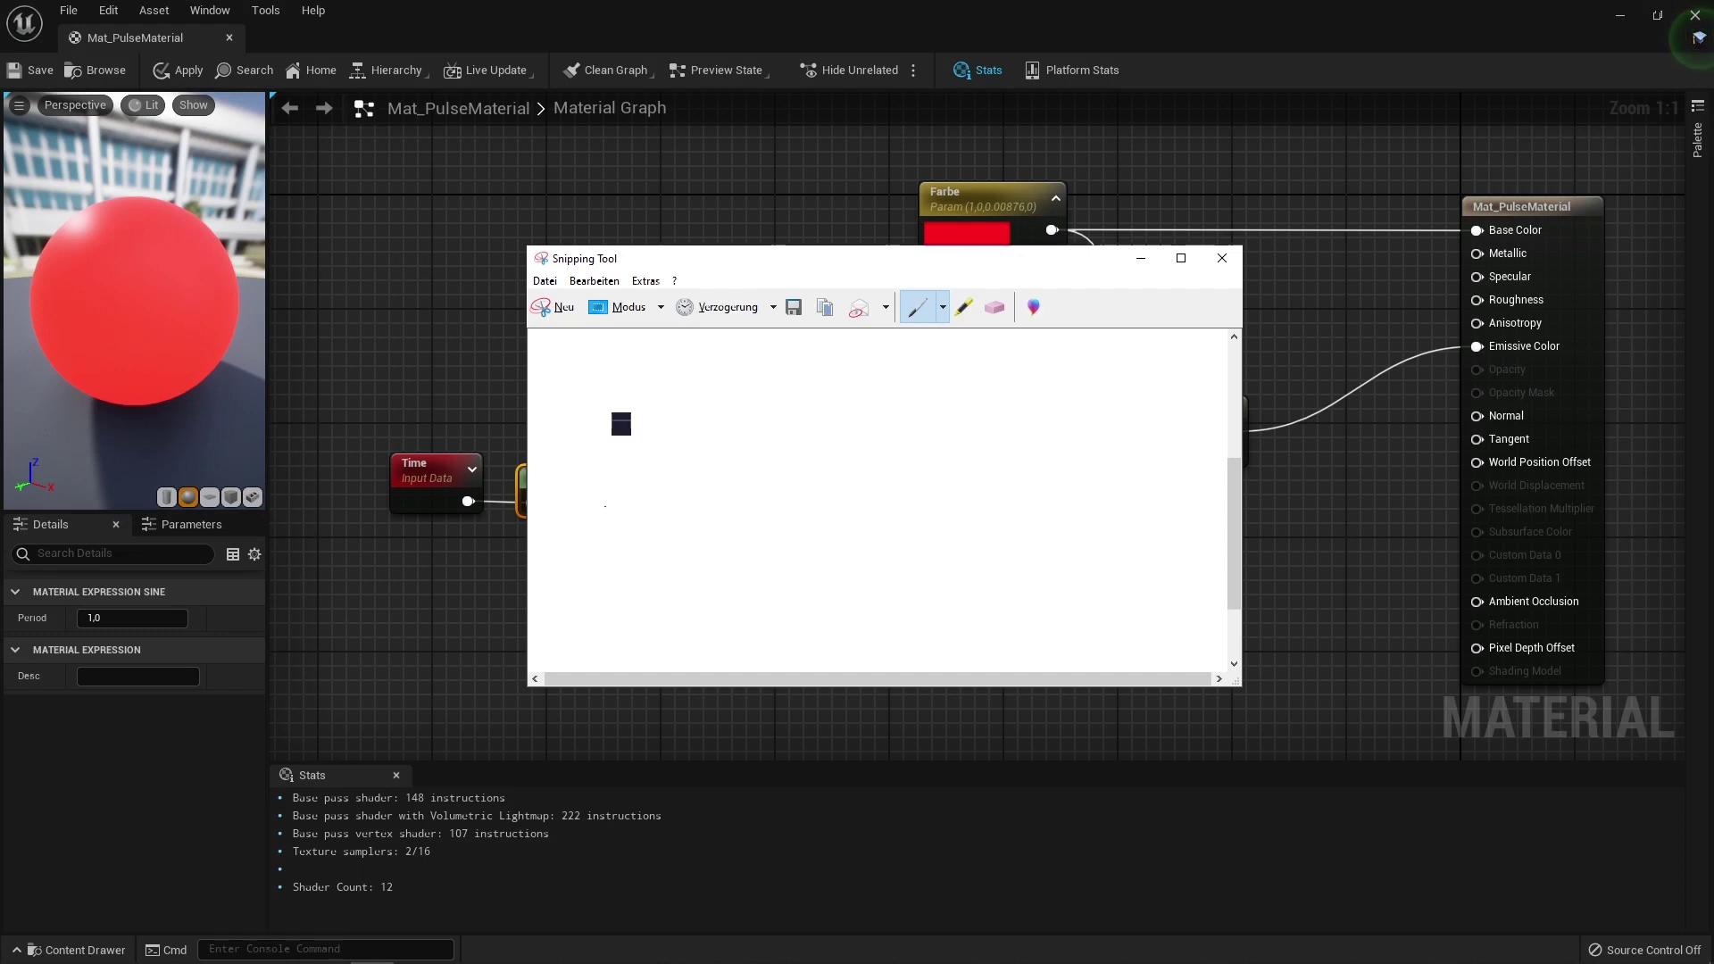
{"action": "left_click_drag", "start_coordinate": [656, 391], "coordinate": [1199, 598]}
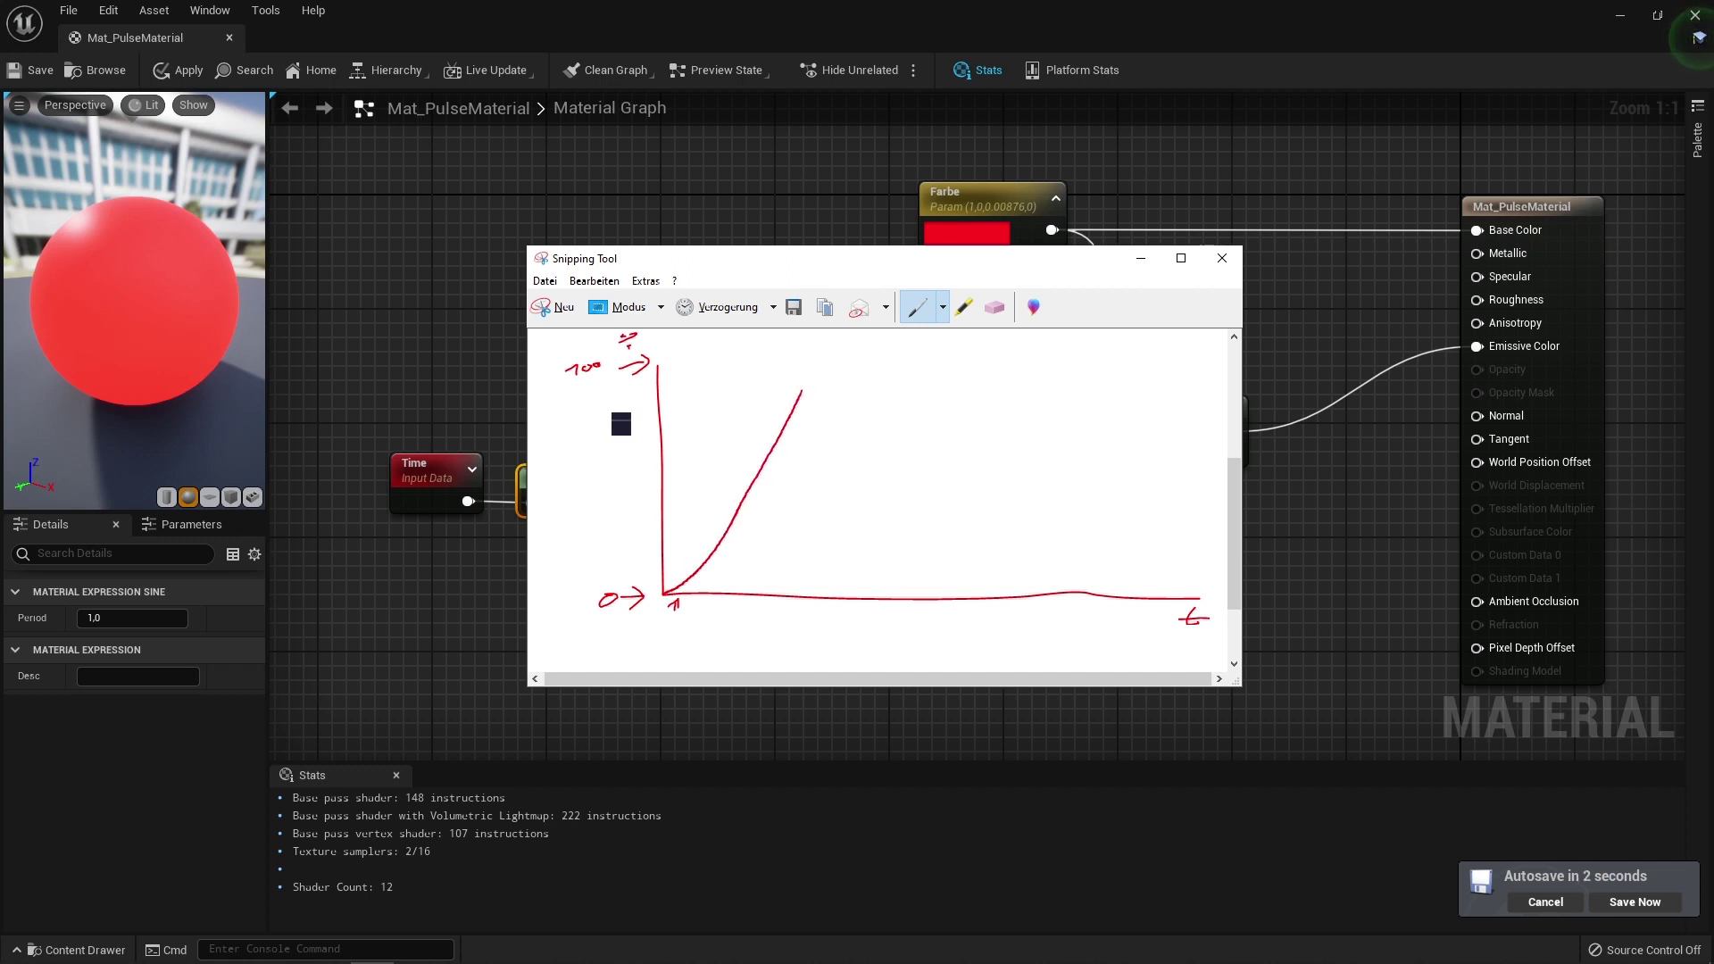
{"action": "mouse_move", "coordinate": [912, 437]}
{"action": "left_mouse_down"}
{"action": "mouse_move", "coordinate": [928, 500]}
{"action": "mouse_move", "coordinate": [1069, 478]}
{"action": "mouse_move", "coordinate": [1097, 382]}
{"action": "left_mouse_up"}
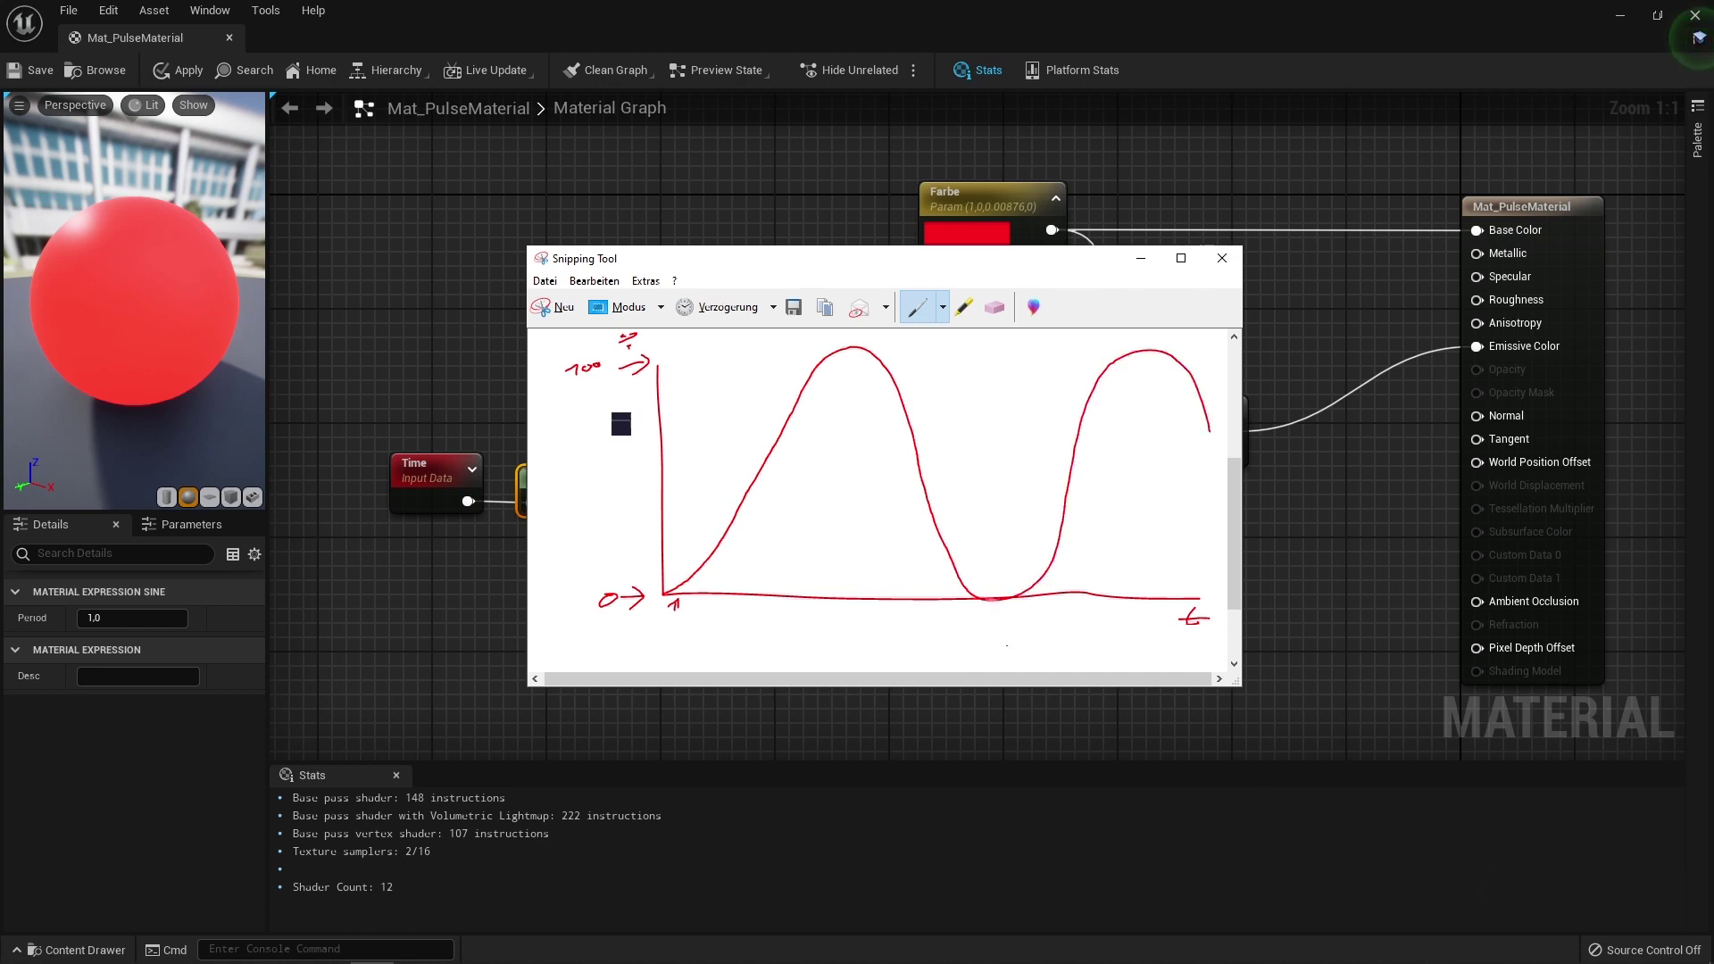
{"action": "left_click_drag", "start_coordinate": [660, 363], "coordinate": [856, 350]}
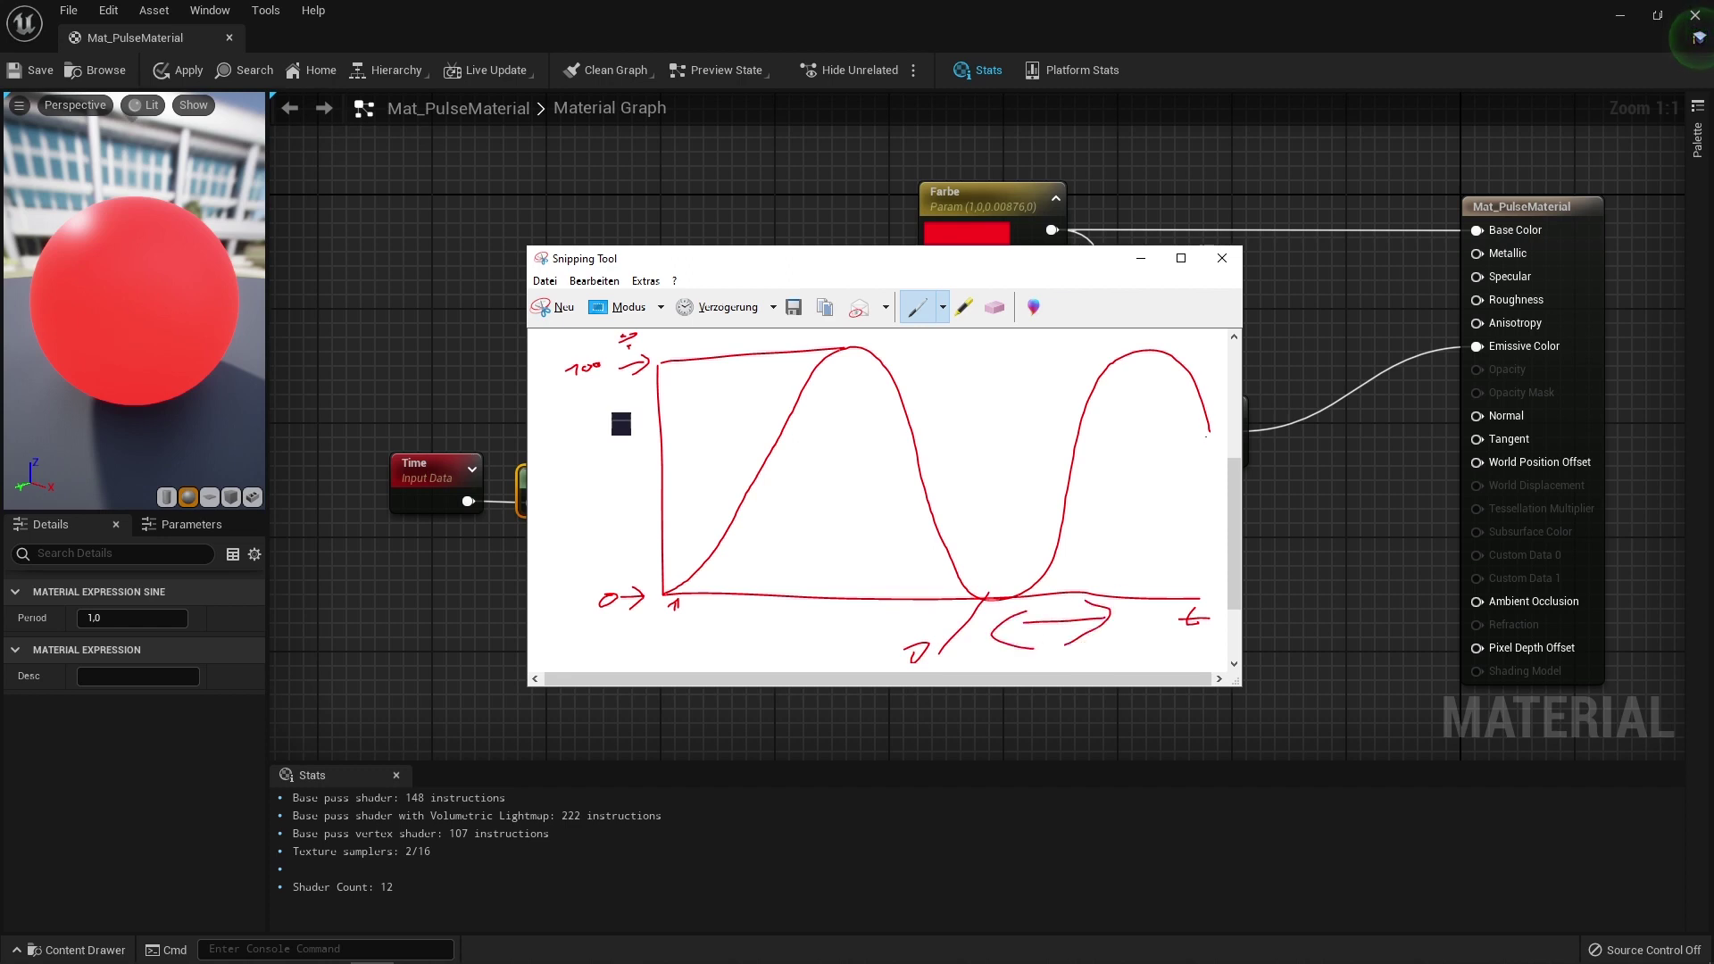
{"action": "left_click_drag", "start_coordinate": [1162, 422], "coordinate": [1153, 533]}
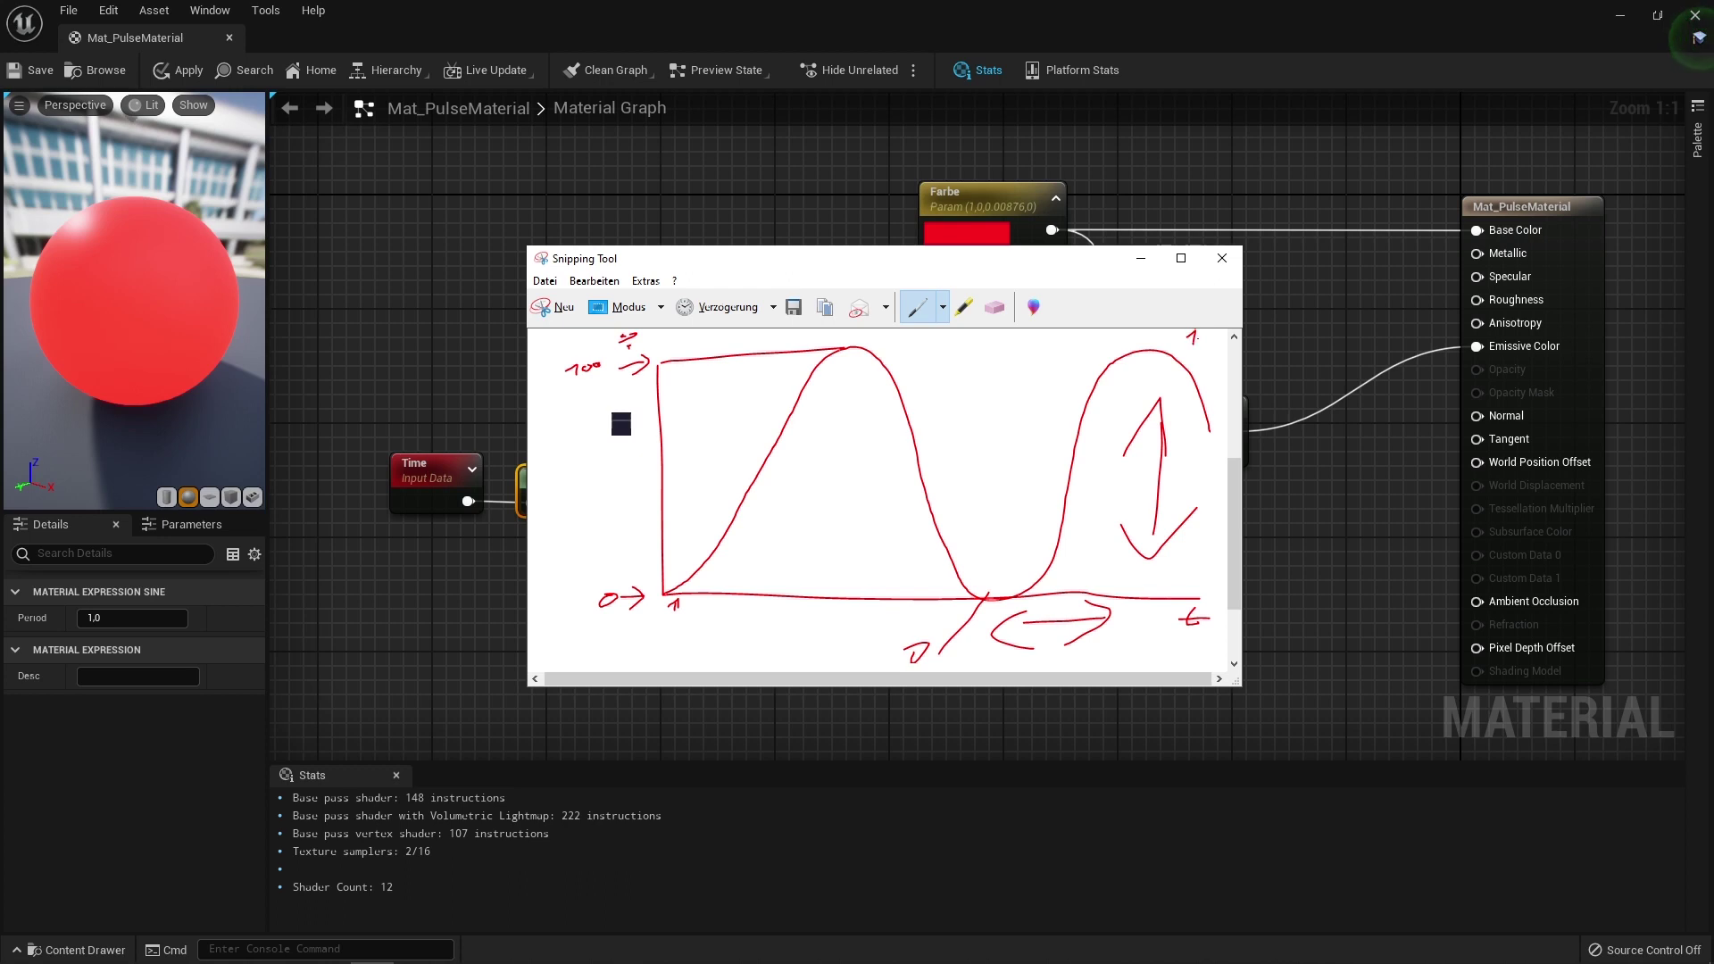
{"action": "left_click", "coordinate": [1222, 258]}
{"action": "left_click", "coordinate": [951, 500]}
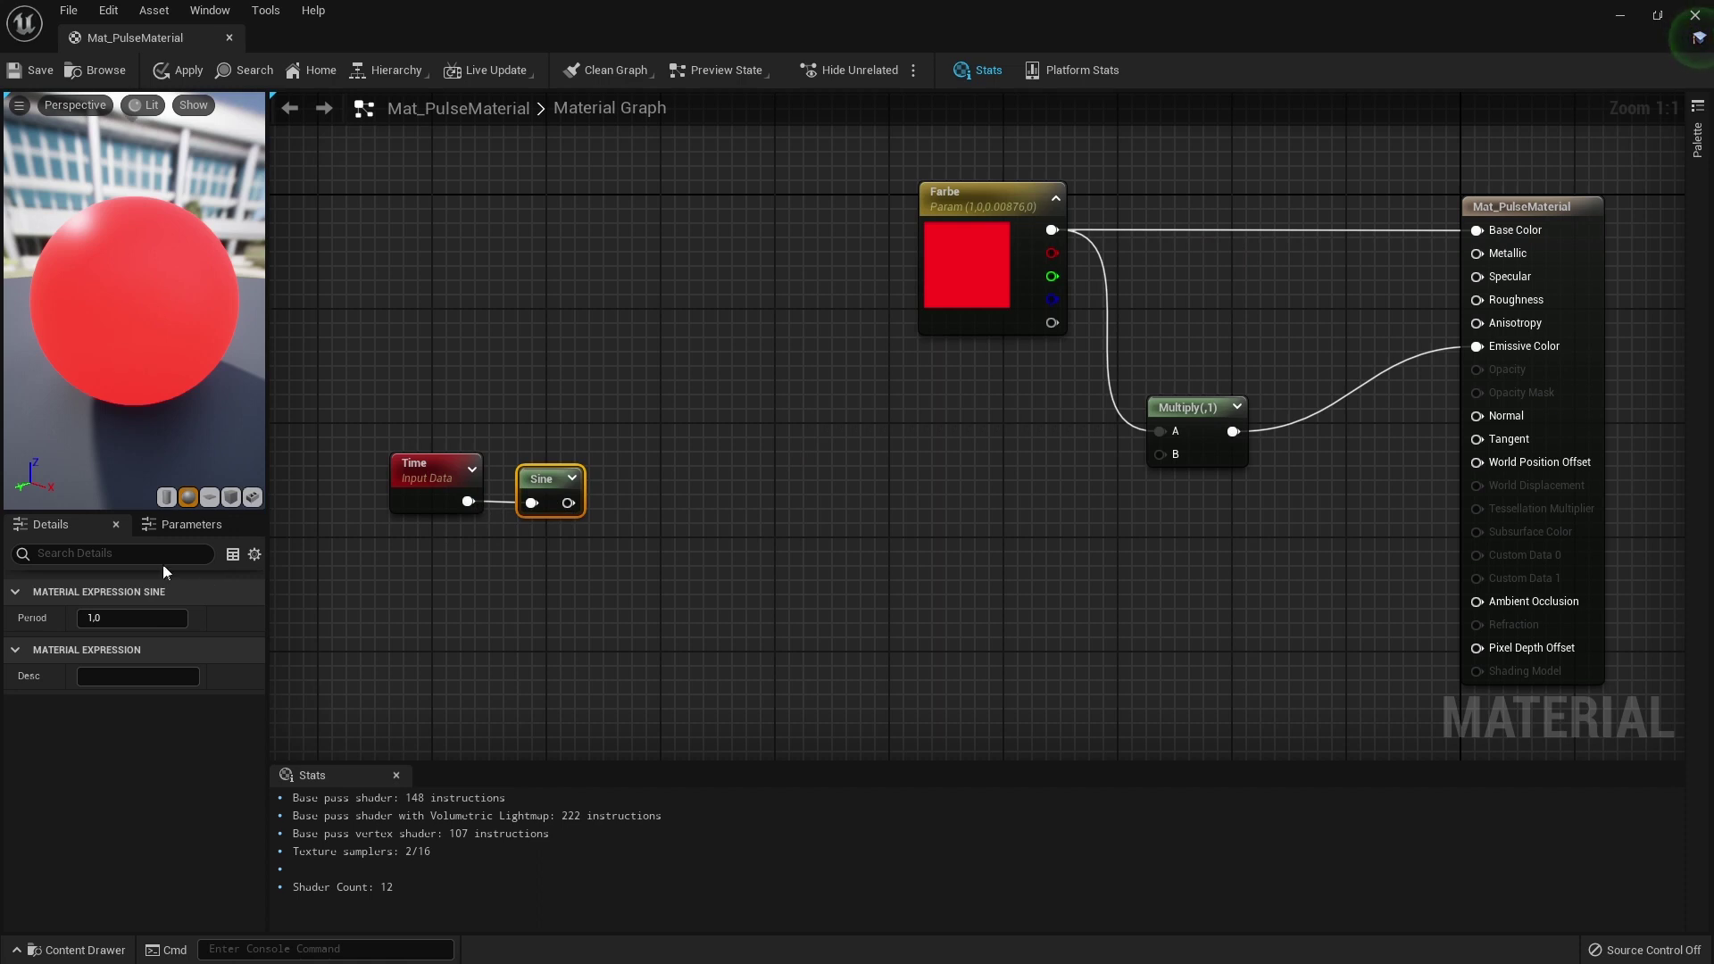
Move Time and Sine toward Multiply, wire Sine into its B input, and save.
{"action": "right_click_drag", "start_coordinate": [628, 436], "coordinate": [672, 437]}
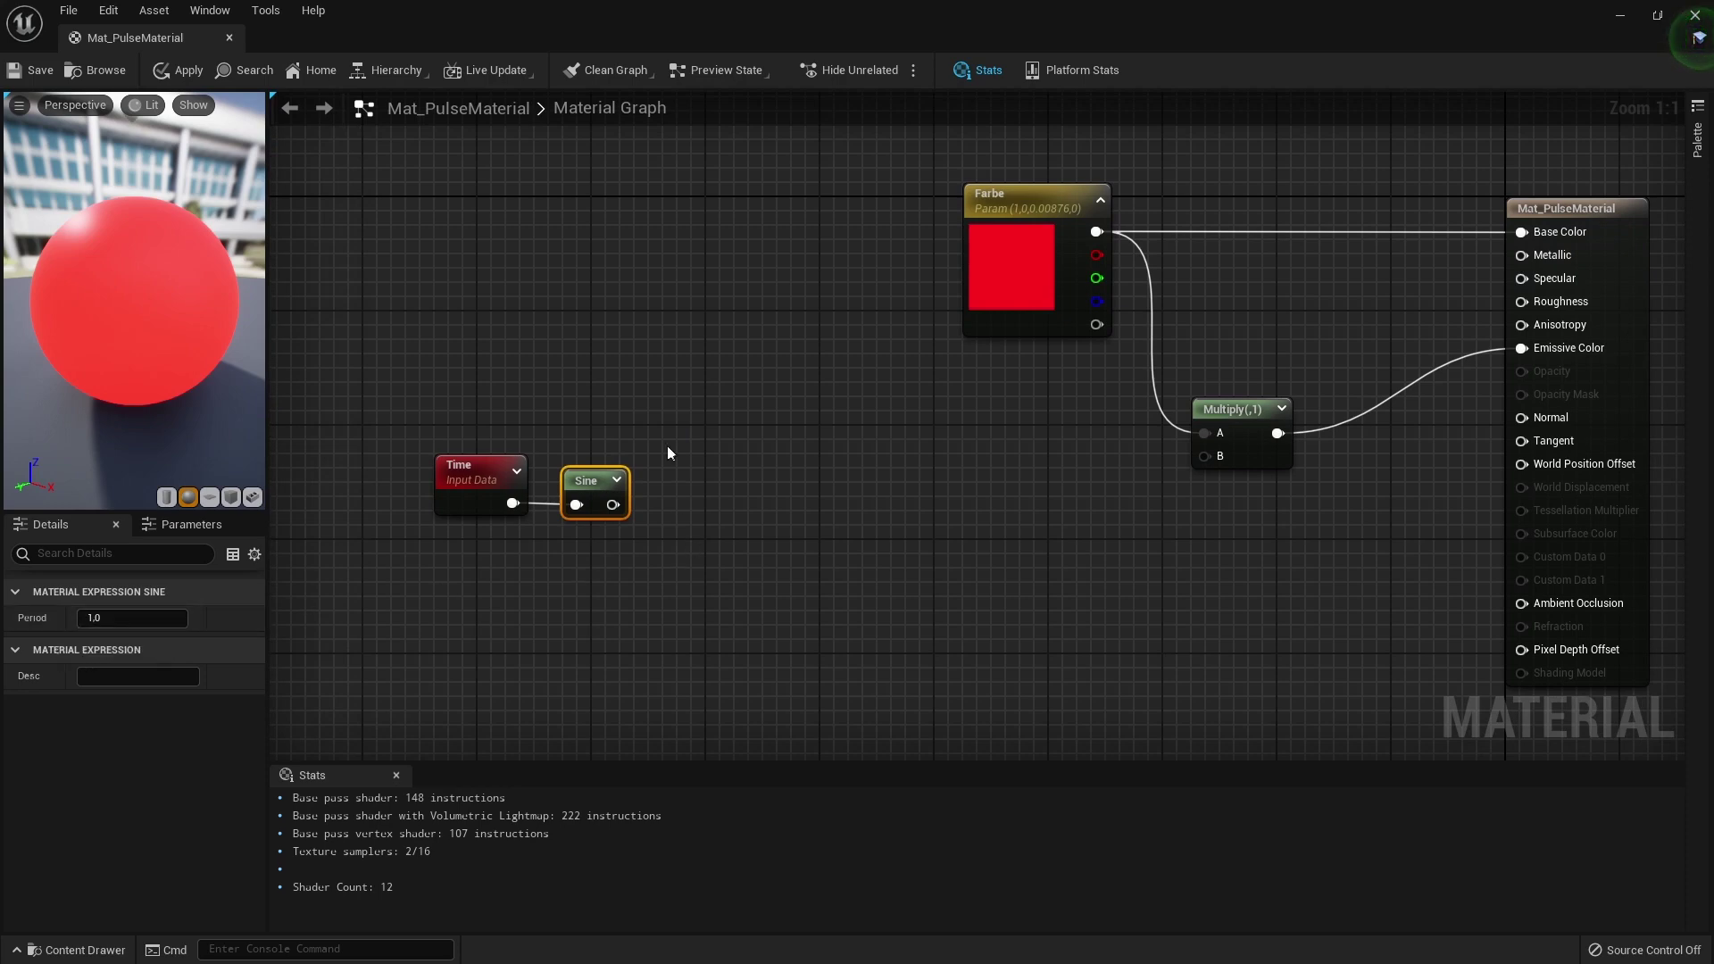
{"action": "mouse_move", "coordinate": [611, 527]}
{"action": "left_mouse_down"}
{"action": "mouse_move", "coordinate": [433, 454]}
{"action": "mouse_move", "coordinate": [979, 495]}
{"action": "mouse_move", "coordinate": [1203, 457]}
{"action": "left_mouse_up"}
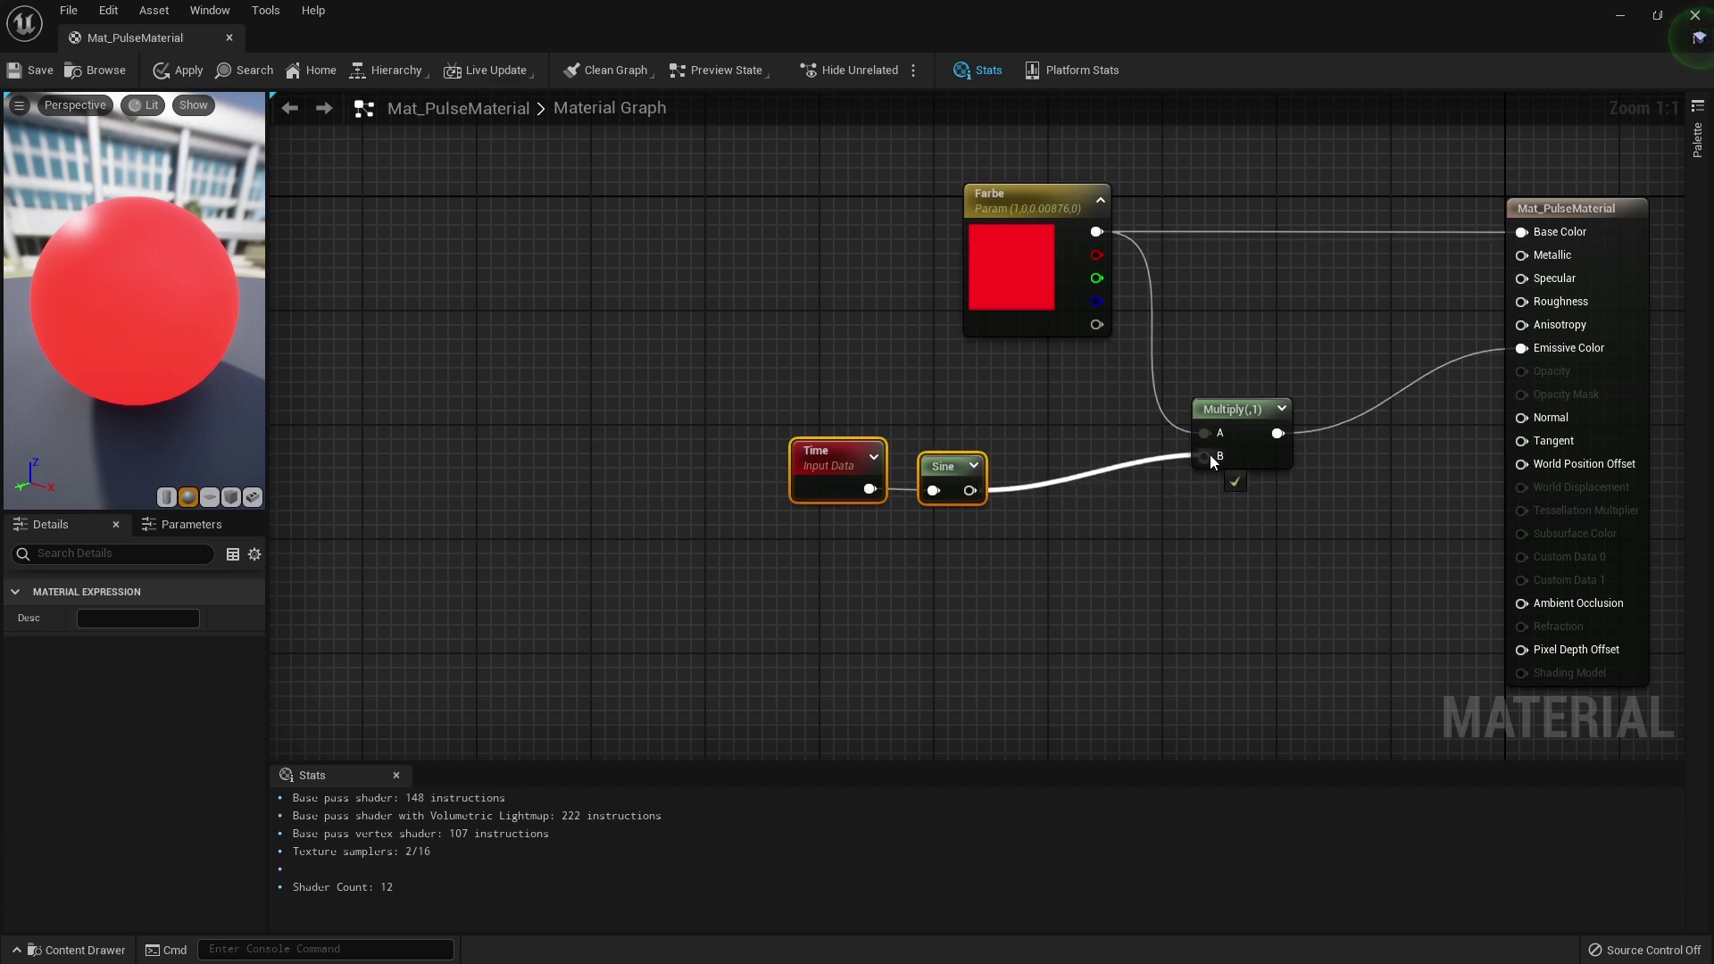
{"action": "key", "text": "Home"}
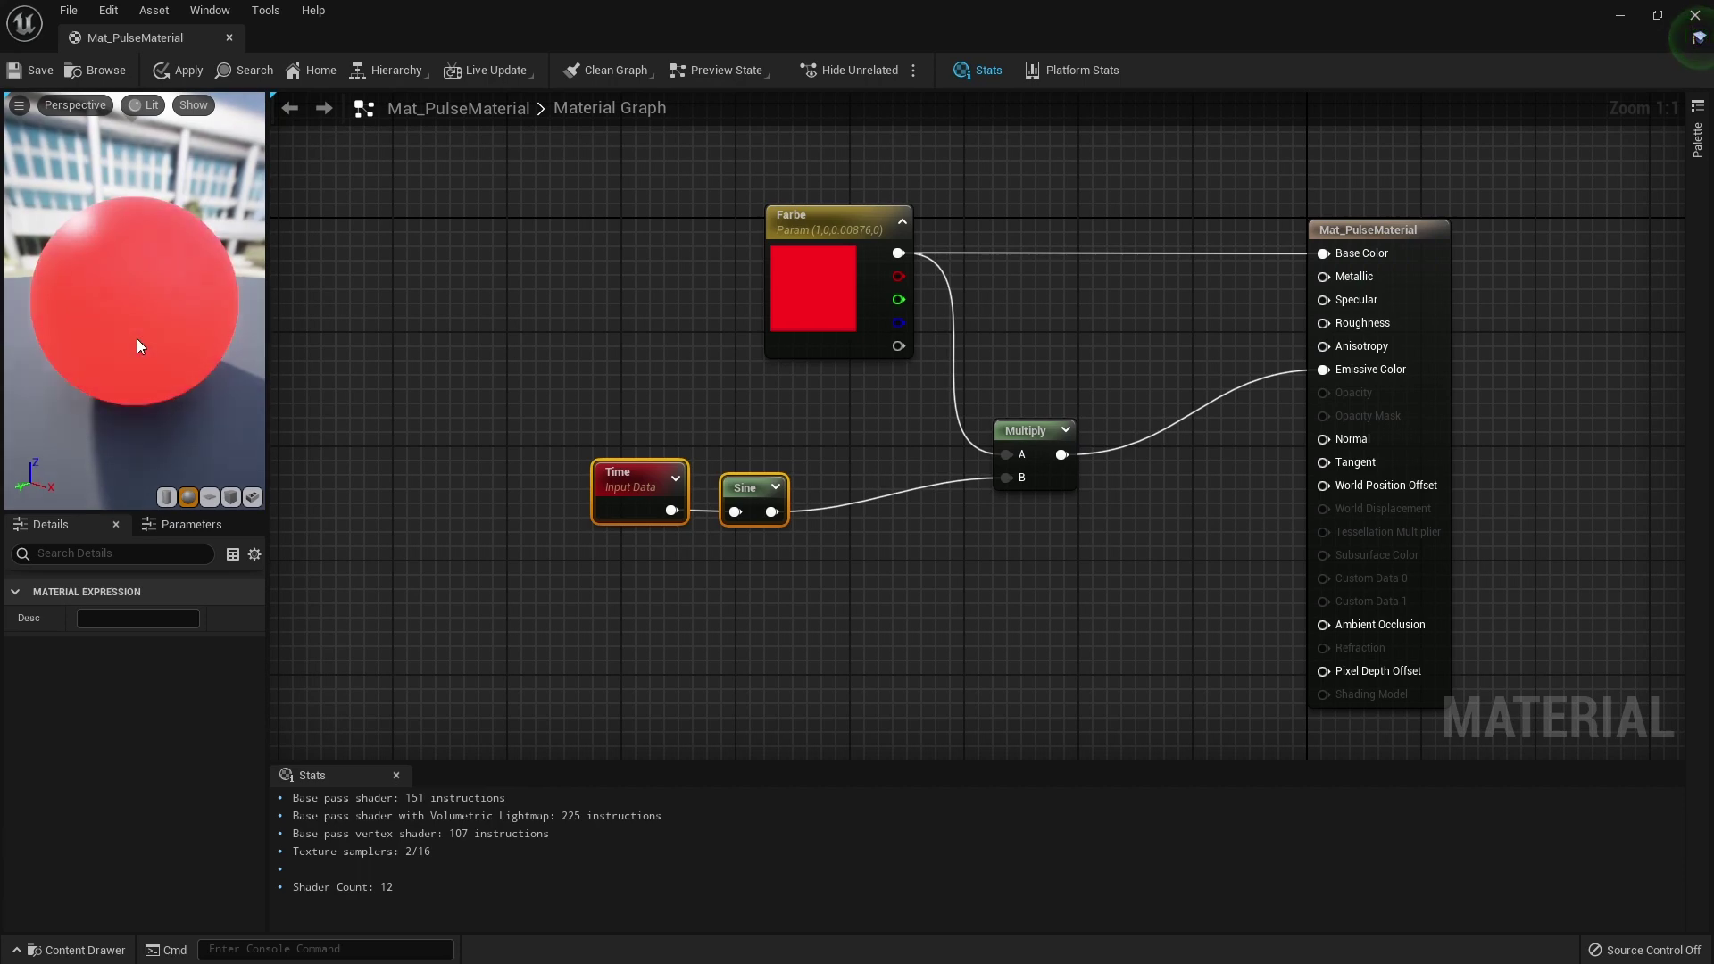
{"action": "left_click", "coordinate": [40, 71]}
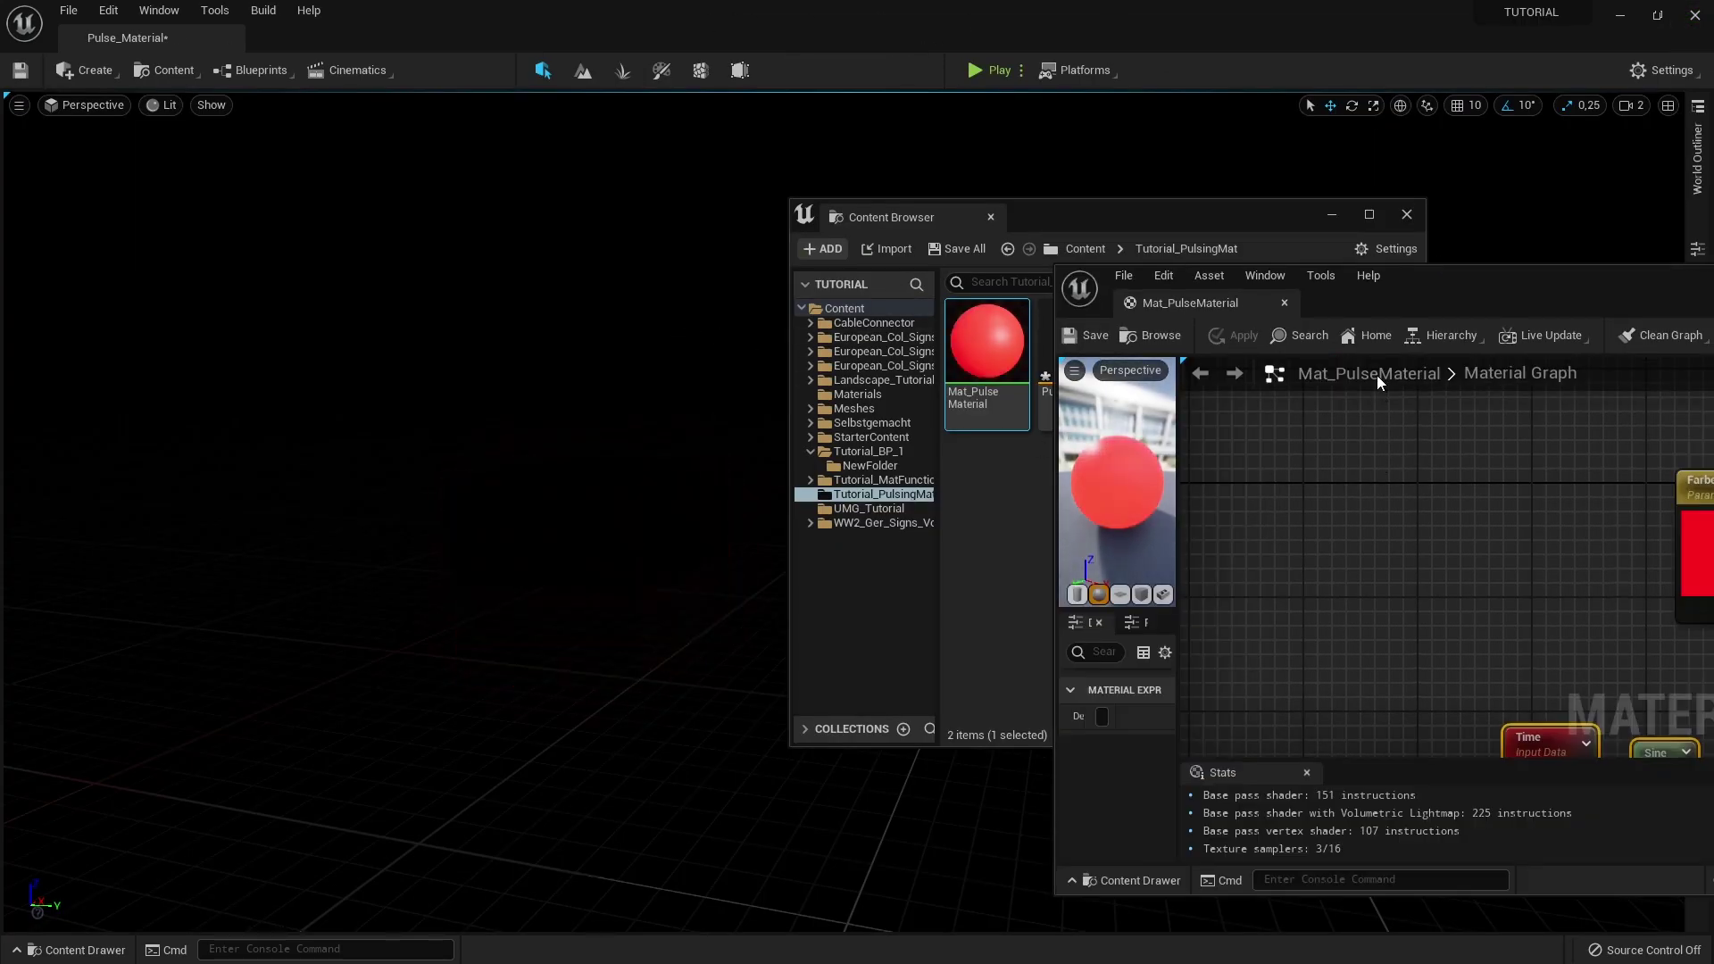
Maximize the material editor and adjust the Sine node's Period value in Details.
{"action": "double_click", "coordinate": [1395, 288]}
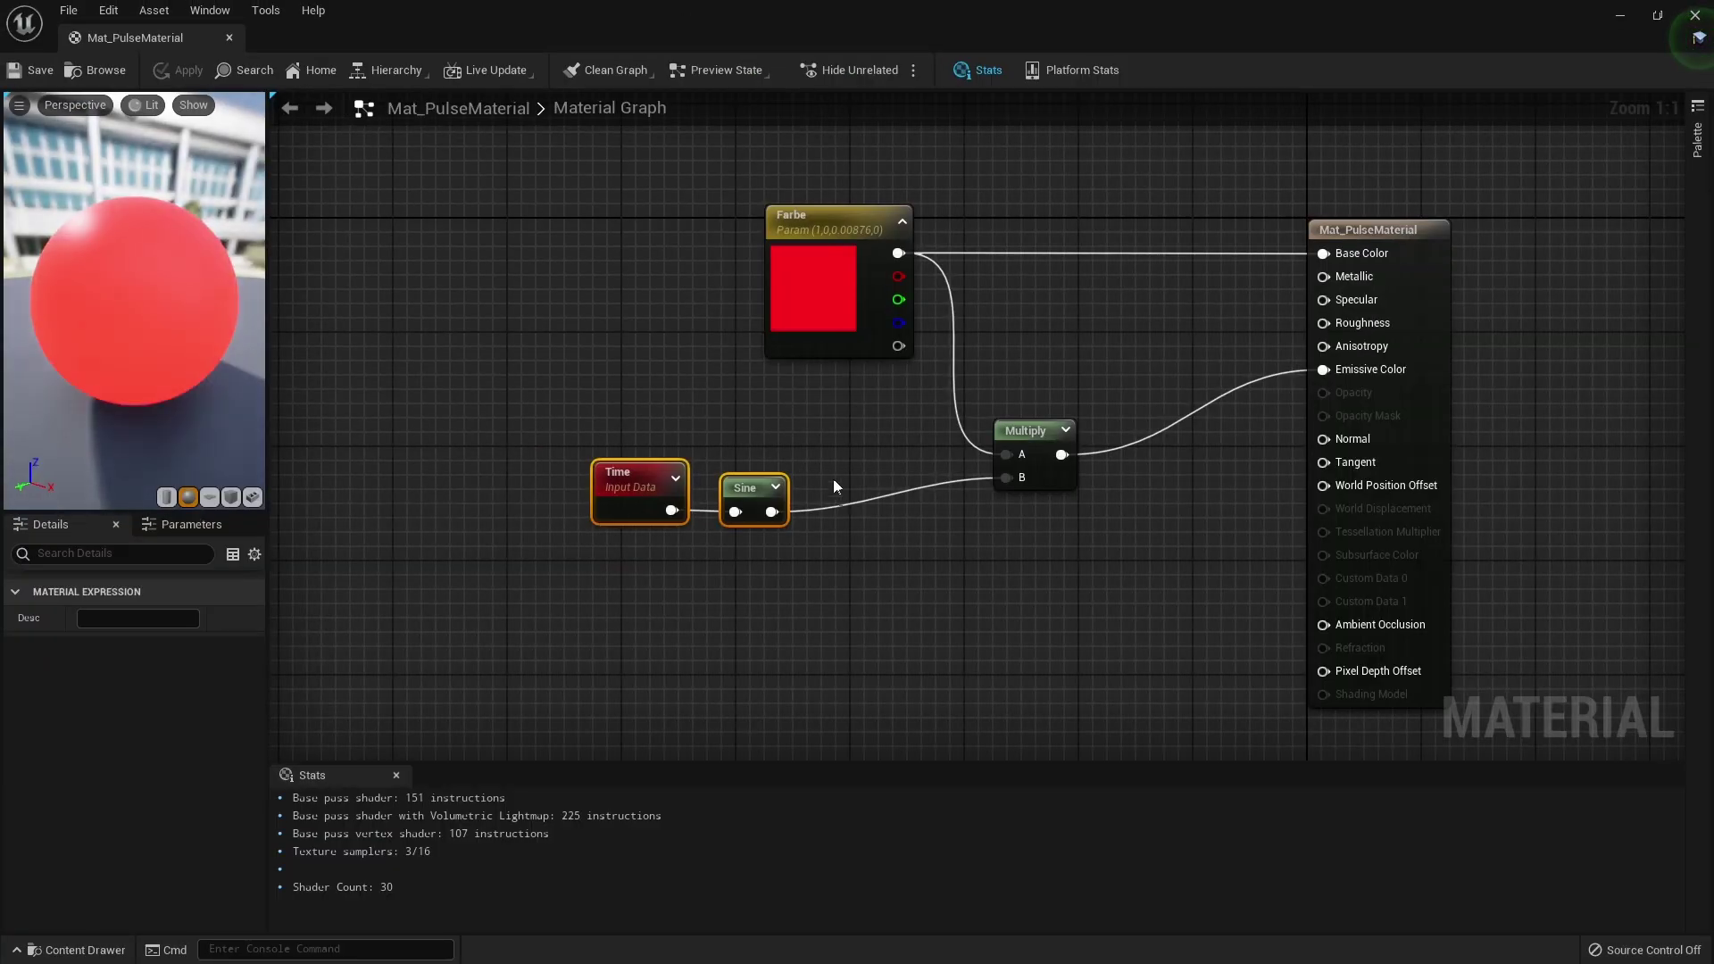
{"action": "left_click", "coordinate": [748, 489]}
{"action": "left_click_drag", "start_coordinate": [109, 618], "coordinate": [178, 618]}
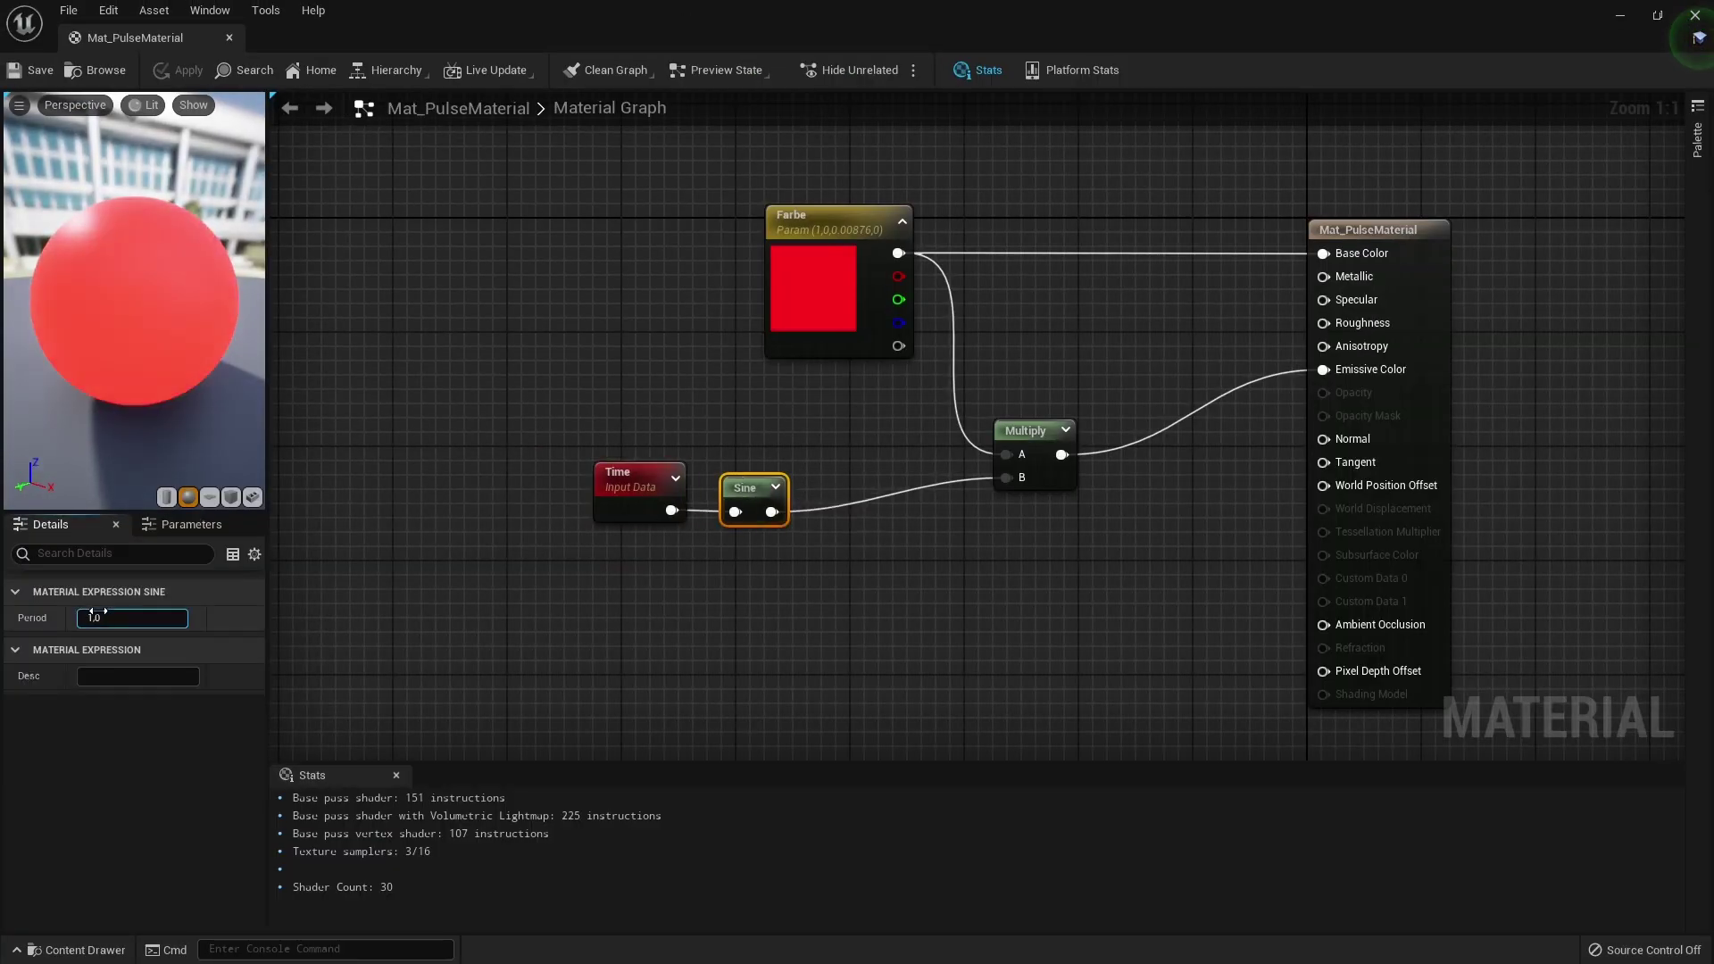
{"action": "left_click", "coordinate": [406, 449]}
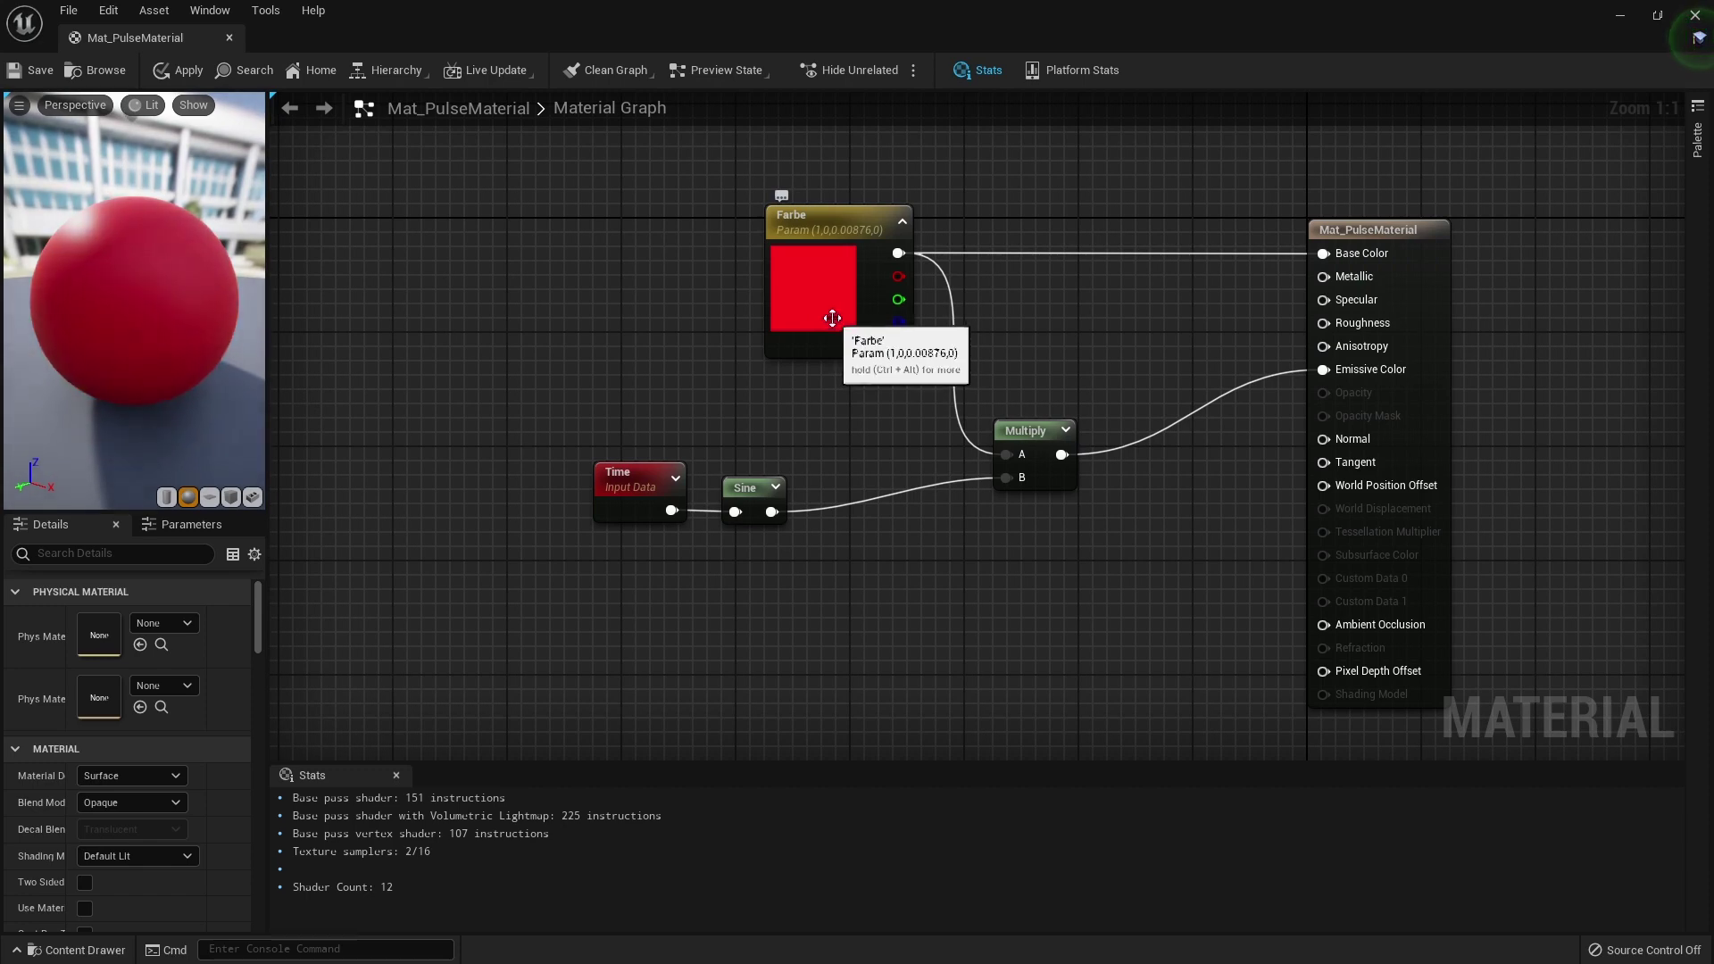
Rearrange the Farbe, Time, Sine and Multiply nodes to make room.
{"action": "left_click_drag", "start_coordinate": [1106, 200], "coordinate": [500, 500]}
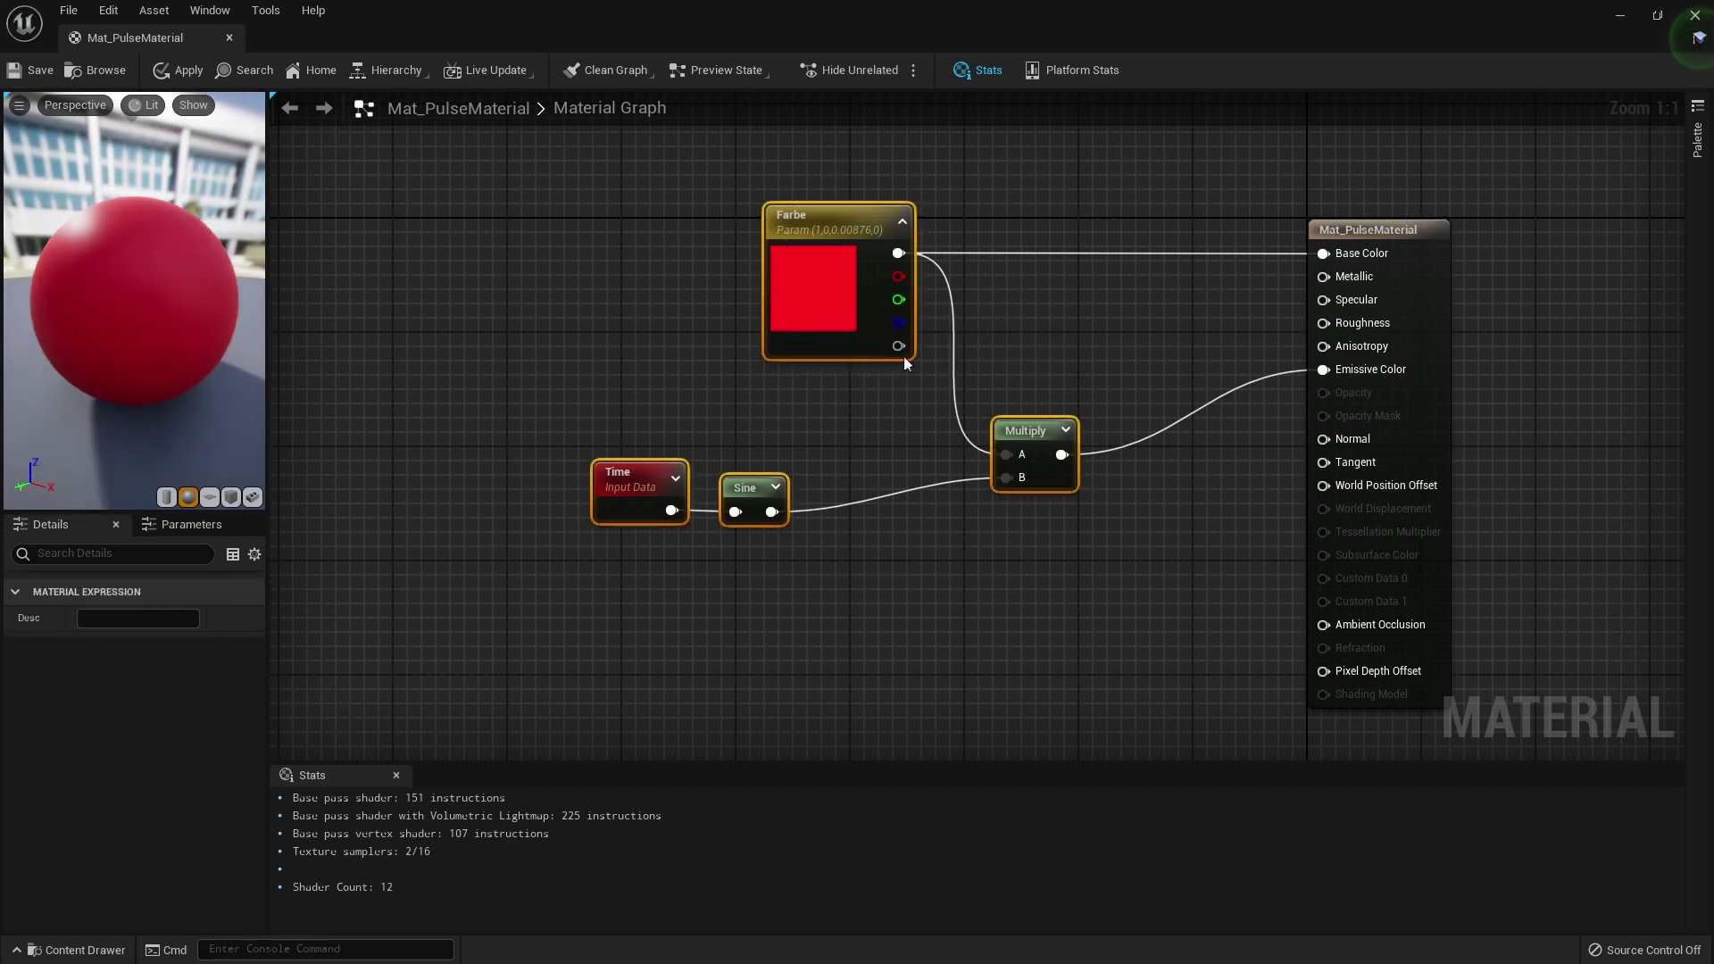
{"action": "left_click_drag", "start_coordinate": [835, 304], "coordinate": [678, 296]}
{"action": "left_click", "coordinate": [844, 312]}
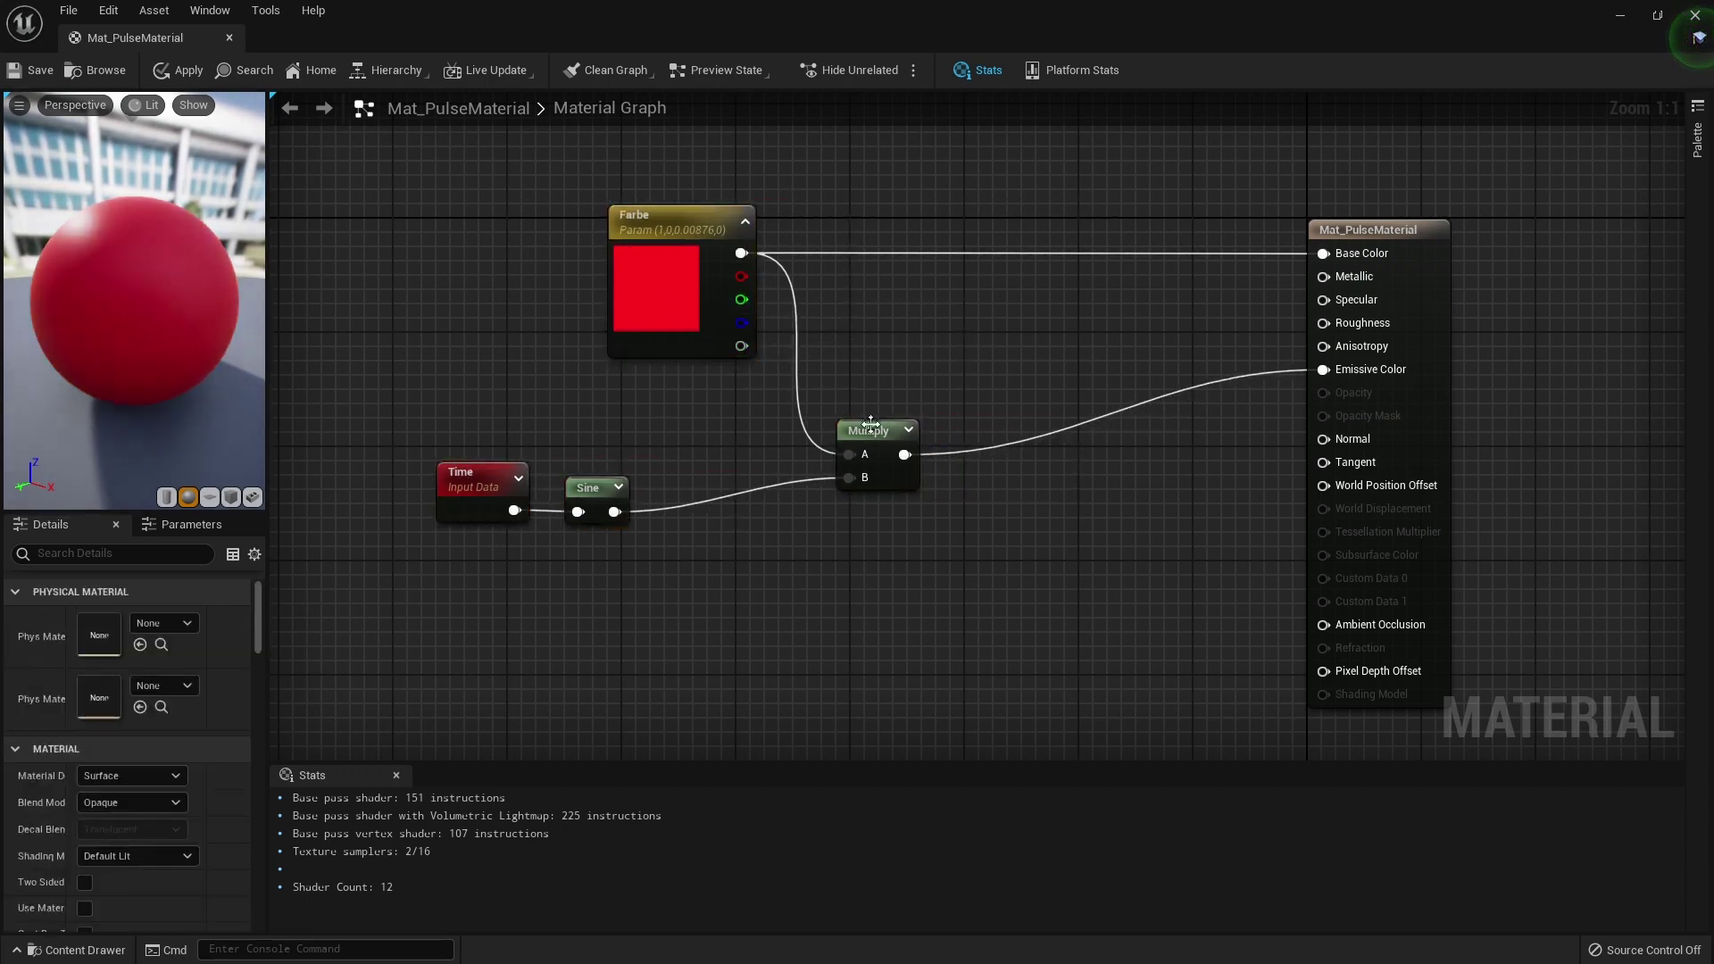
{"action": "mouse_move", "coordinate": [868, 432]}
{"action": "left_mouse_down"}
{"action": "mouse_move", "coordinate": [953, 432]}
{"action": "mouse_move", "coordinate": [938, 432]}
{"action": "left_mouse_up"}
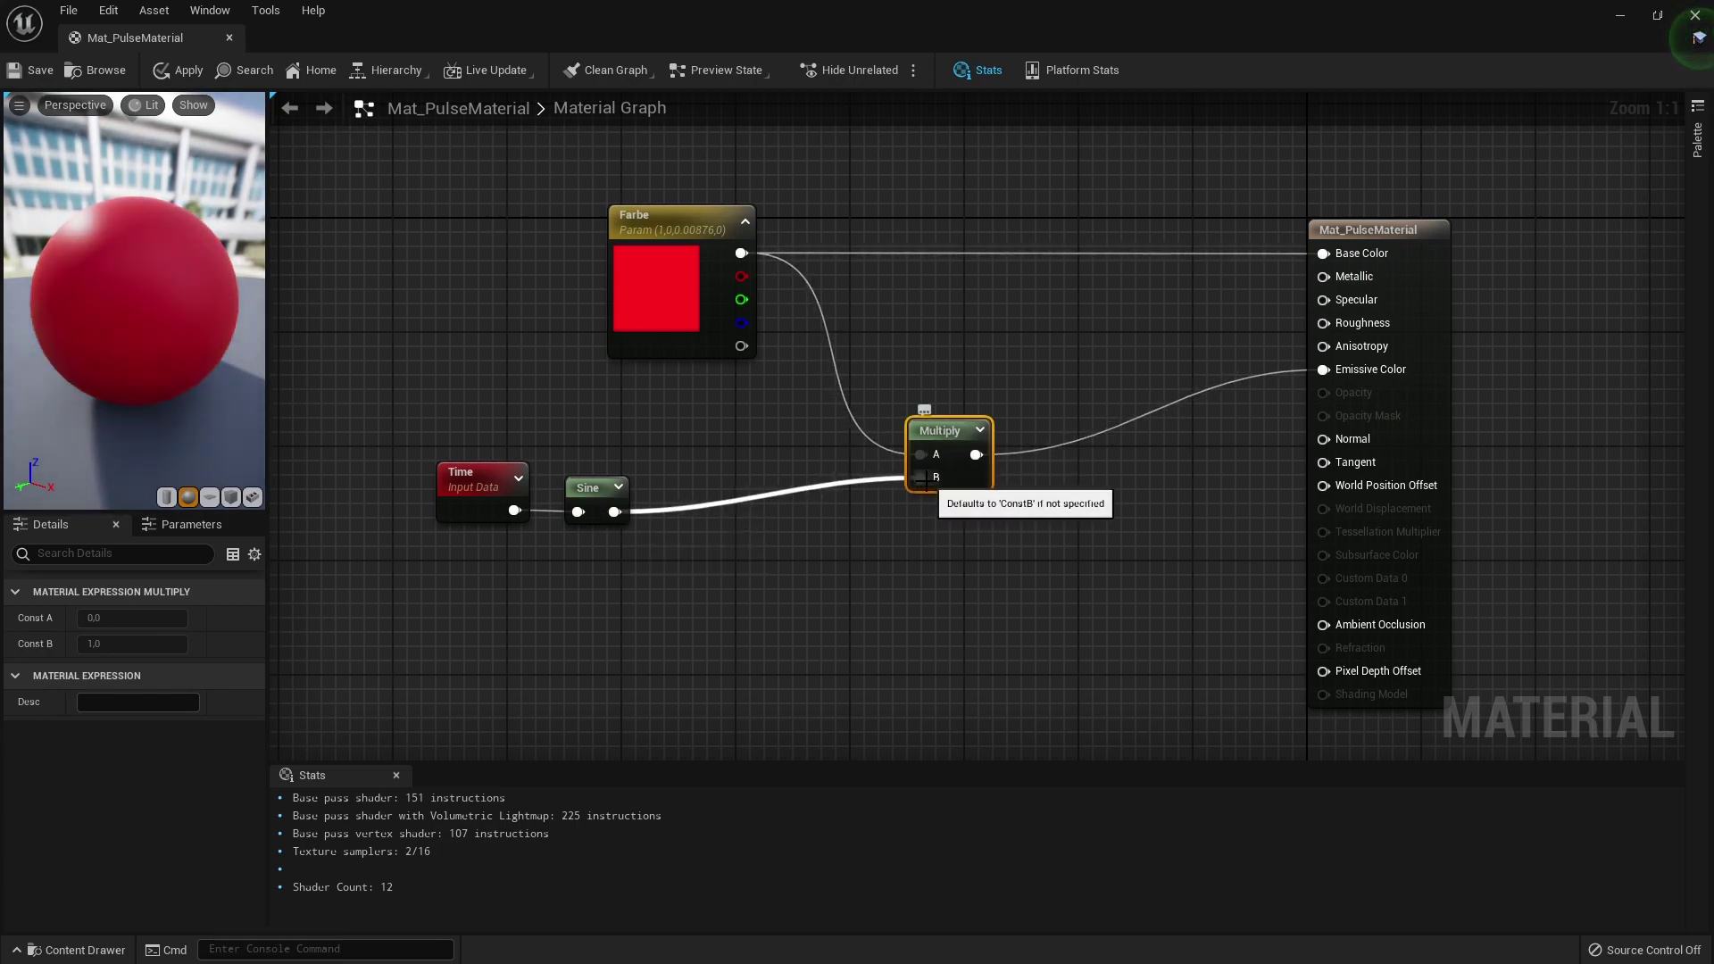
Disconnect Sine from Multiply B and add a new Multiply node feeding that input.
{"action": "left_click", "coordinate": [937, 478], "text": "alt"}
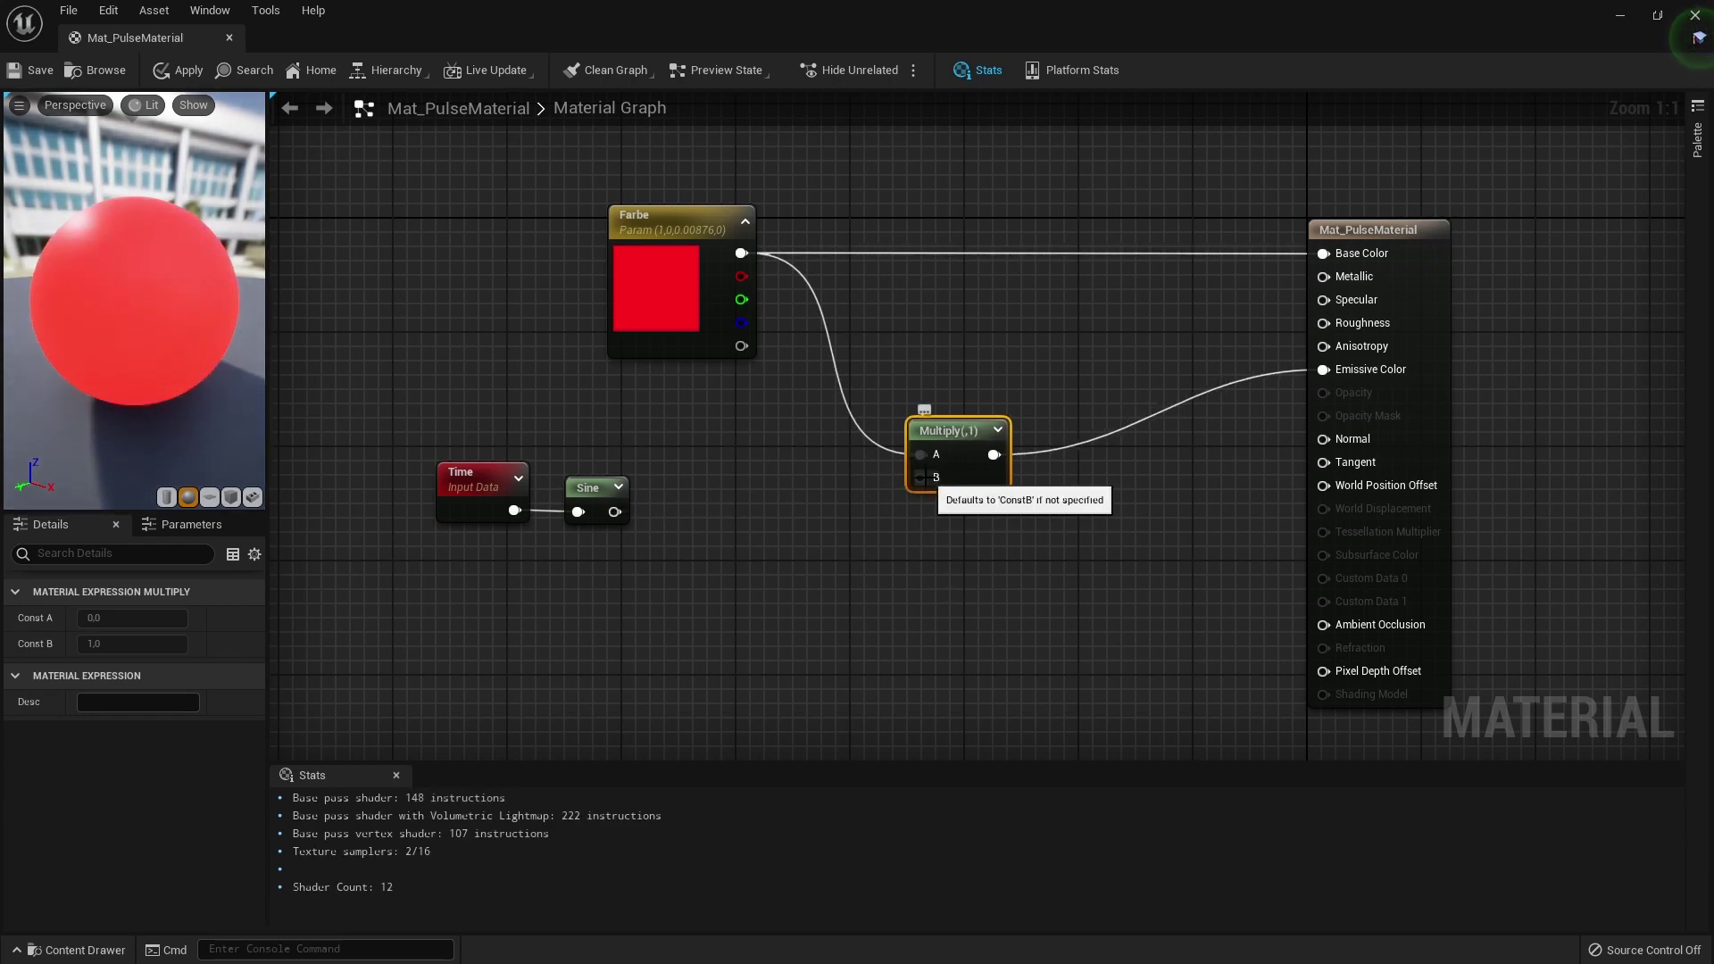
{"action": "mouse_move", "coordinate": [921, 478]}
{"action": "left_mouse_down"}
{"action": "mouse_move", "coordinate": [805, 532]}
{"action": "mouse_move", "coordinate": [737, 527]}
{"action": "left_mouse_up"}
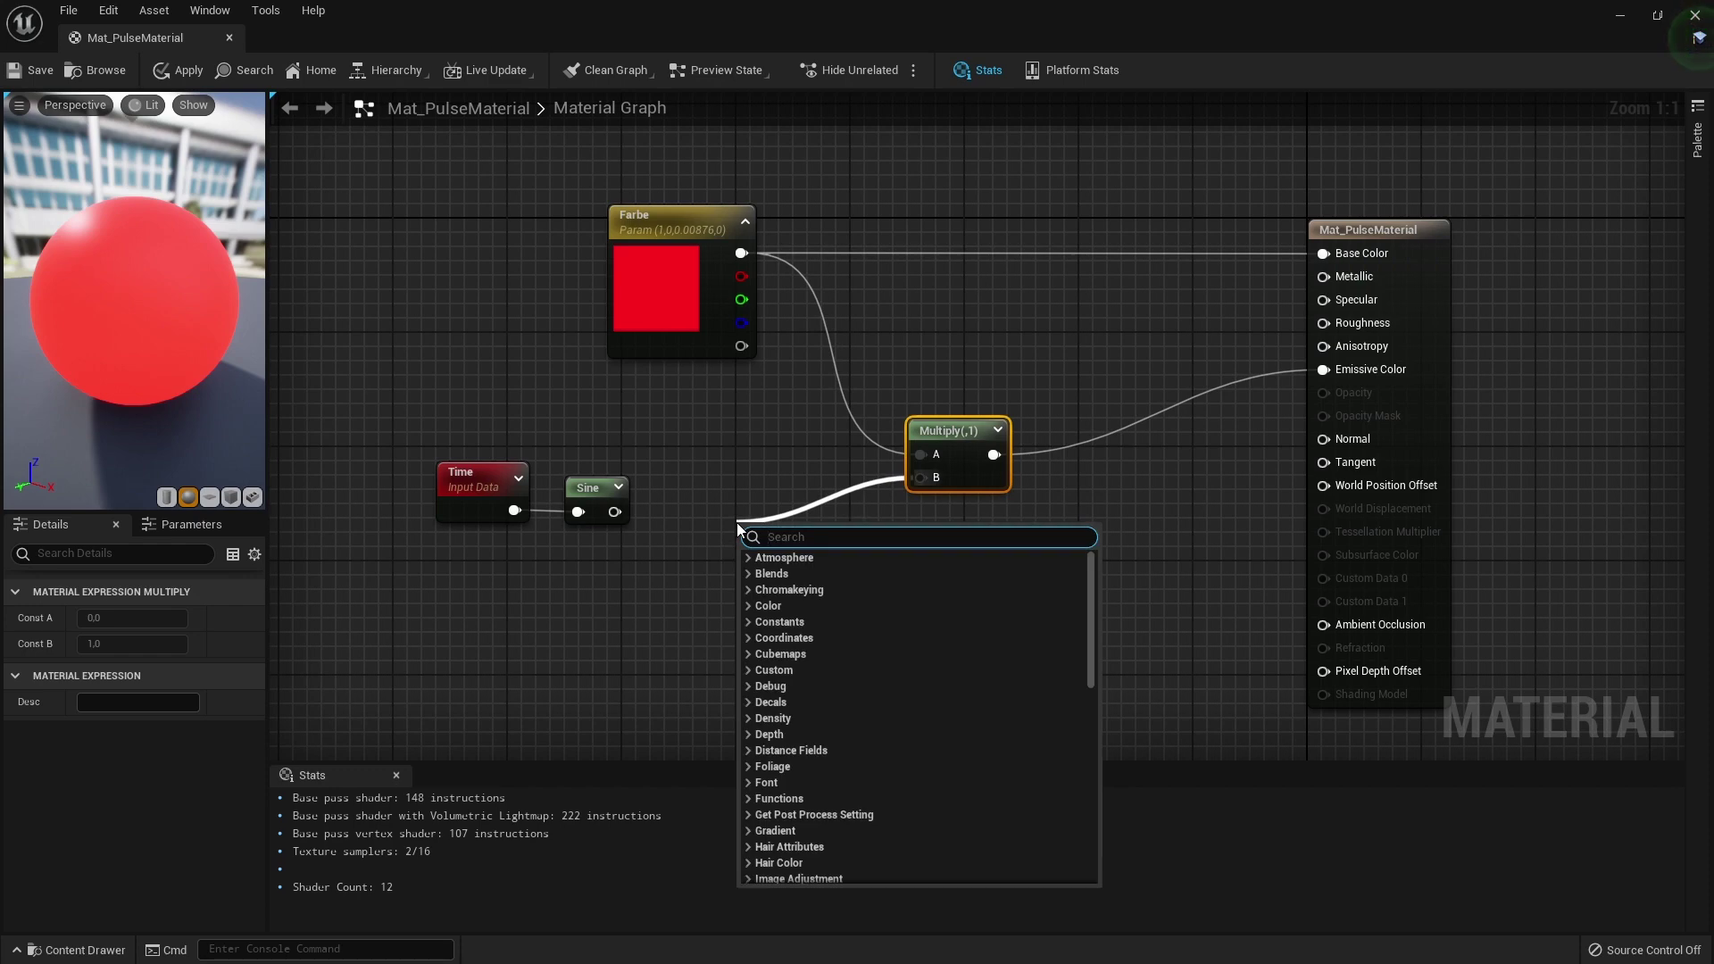
{"action": "type", "text": "multi"}
{"action": "key", "text": "Return"}
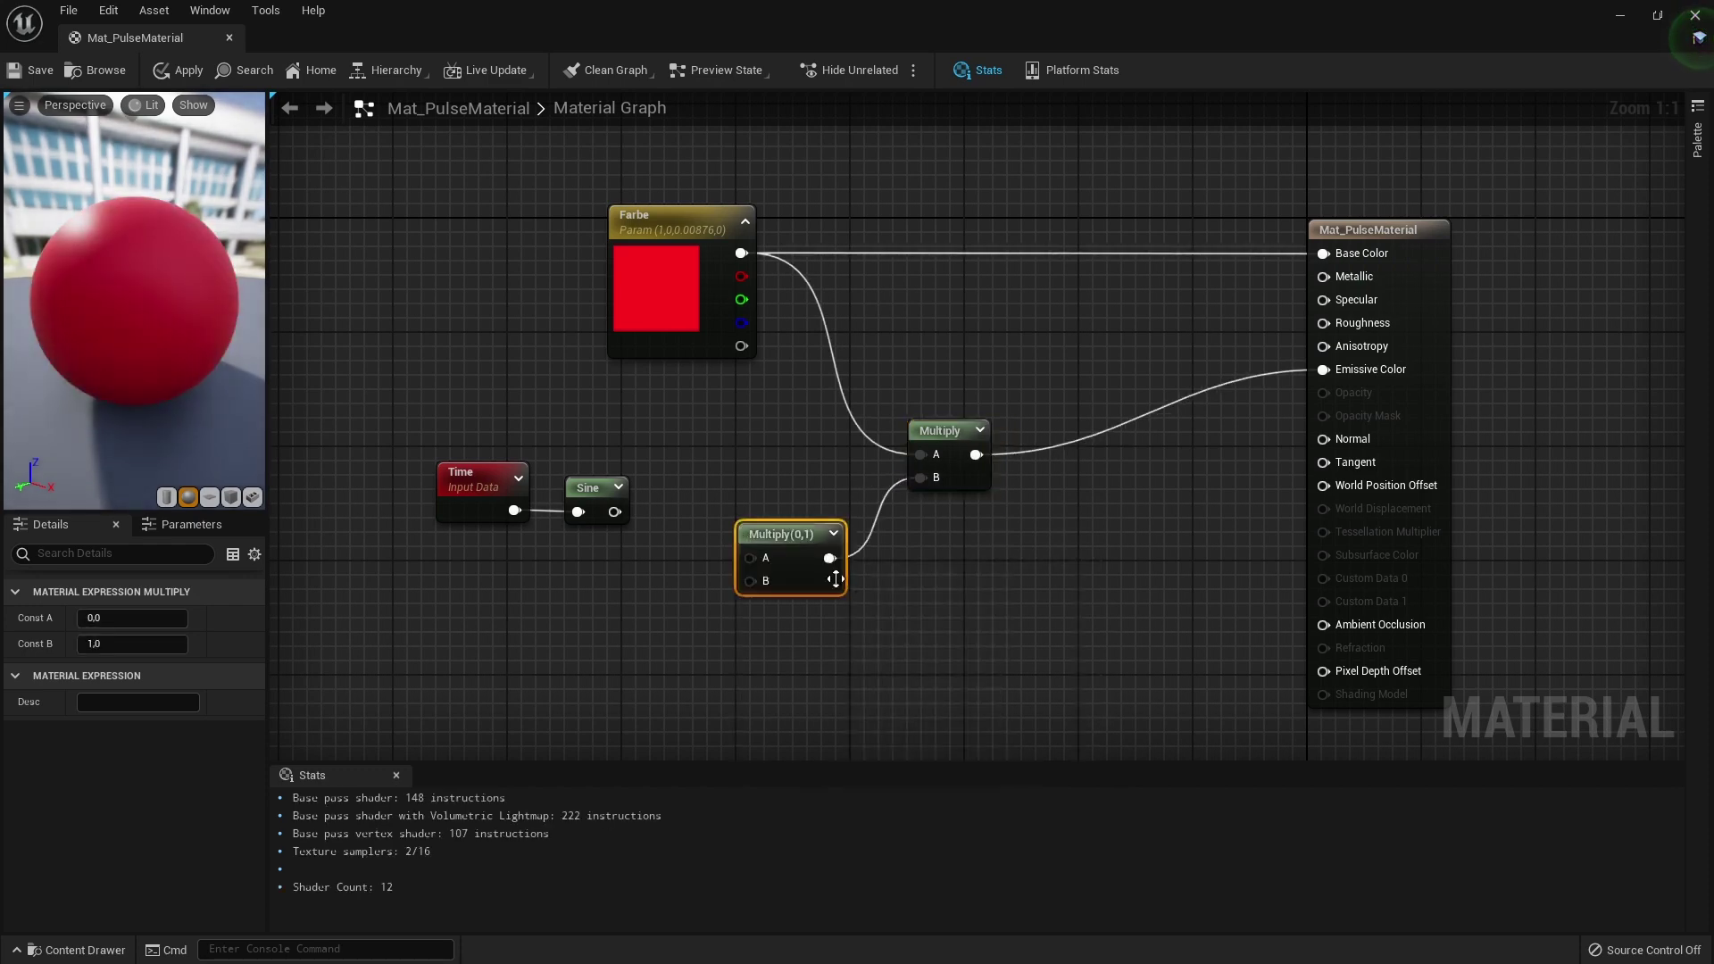
Undo the stray extra Multiply nodes and wire Sine into the new Multiply's B input.
{"action": "left_click", "coordinate": [763, 444]}
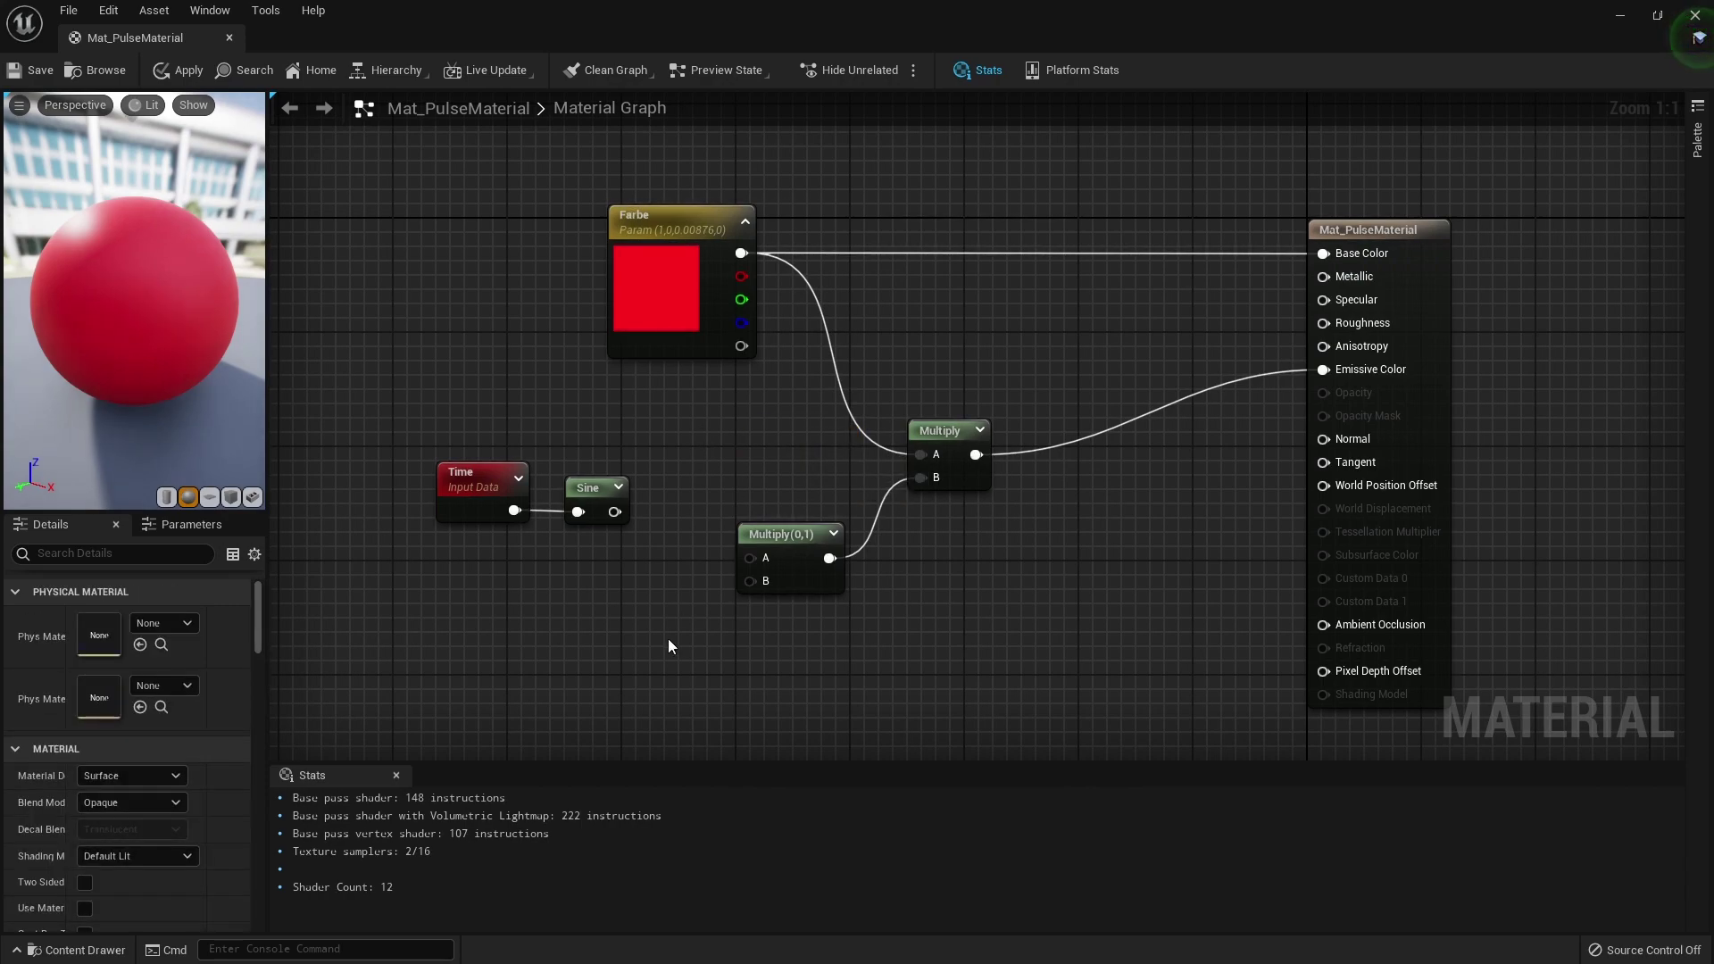
{"action": "left_click", "coordinate": [744, 468]}
{"action": "left_click", "coordinate": [884, 616]}
{"action": "left_click", "coordinate": [1061, 600]}
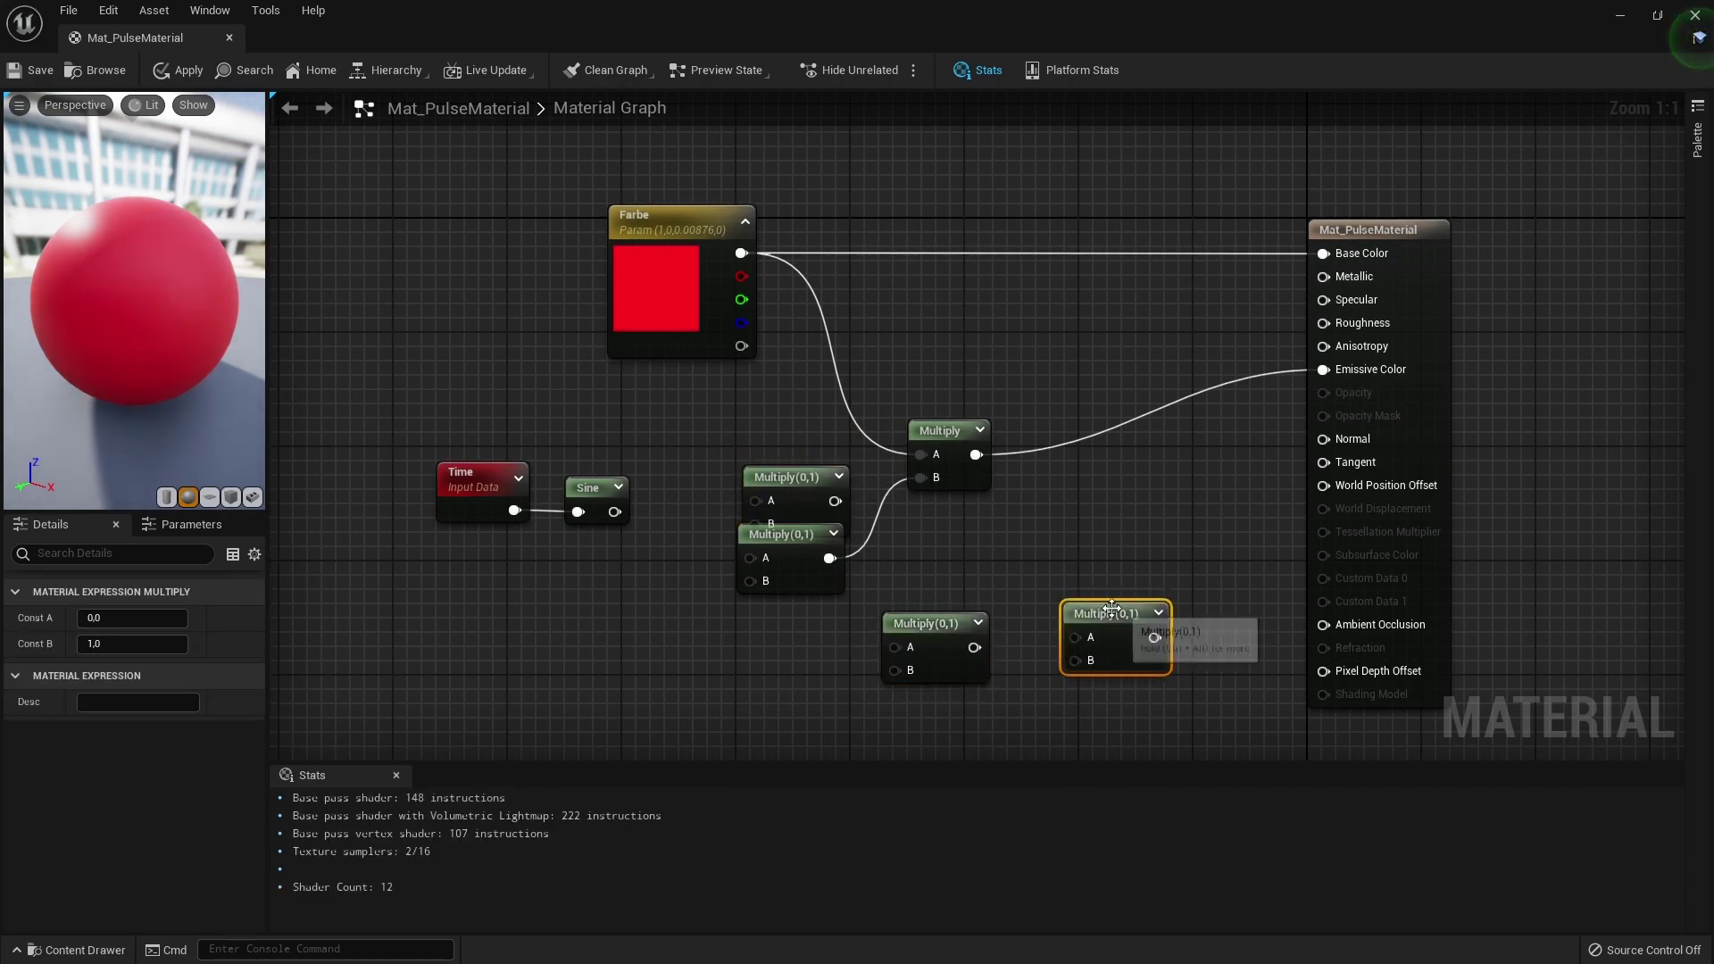
{"action": "key", "text": "ctrl+z"}
{"action": "key", "text": "ctrl+z"}
{"action": "key", "text": "ctrl+z"}
{"action": "key", "text": "ctrl+z"}
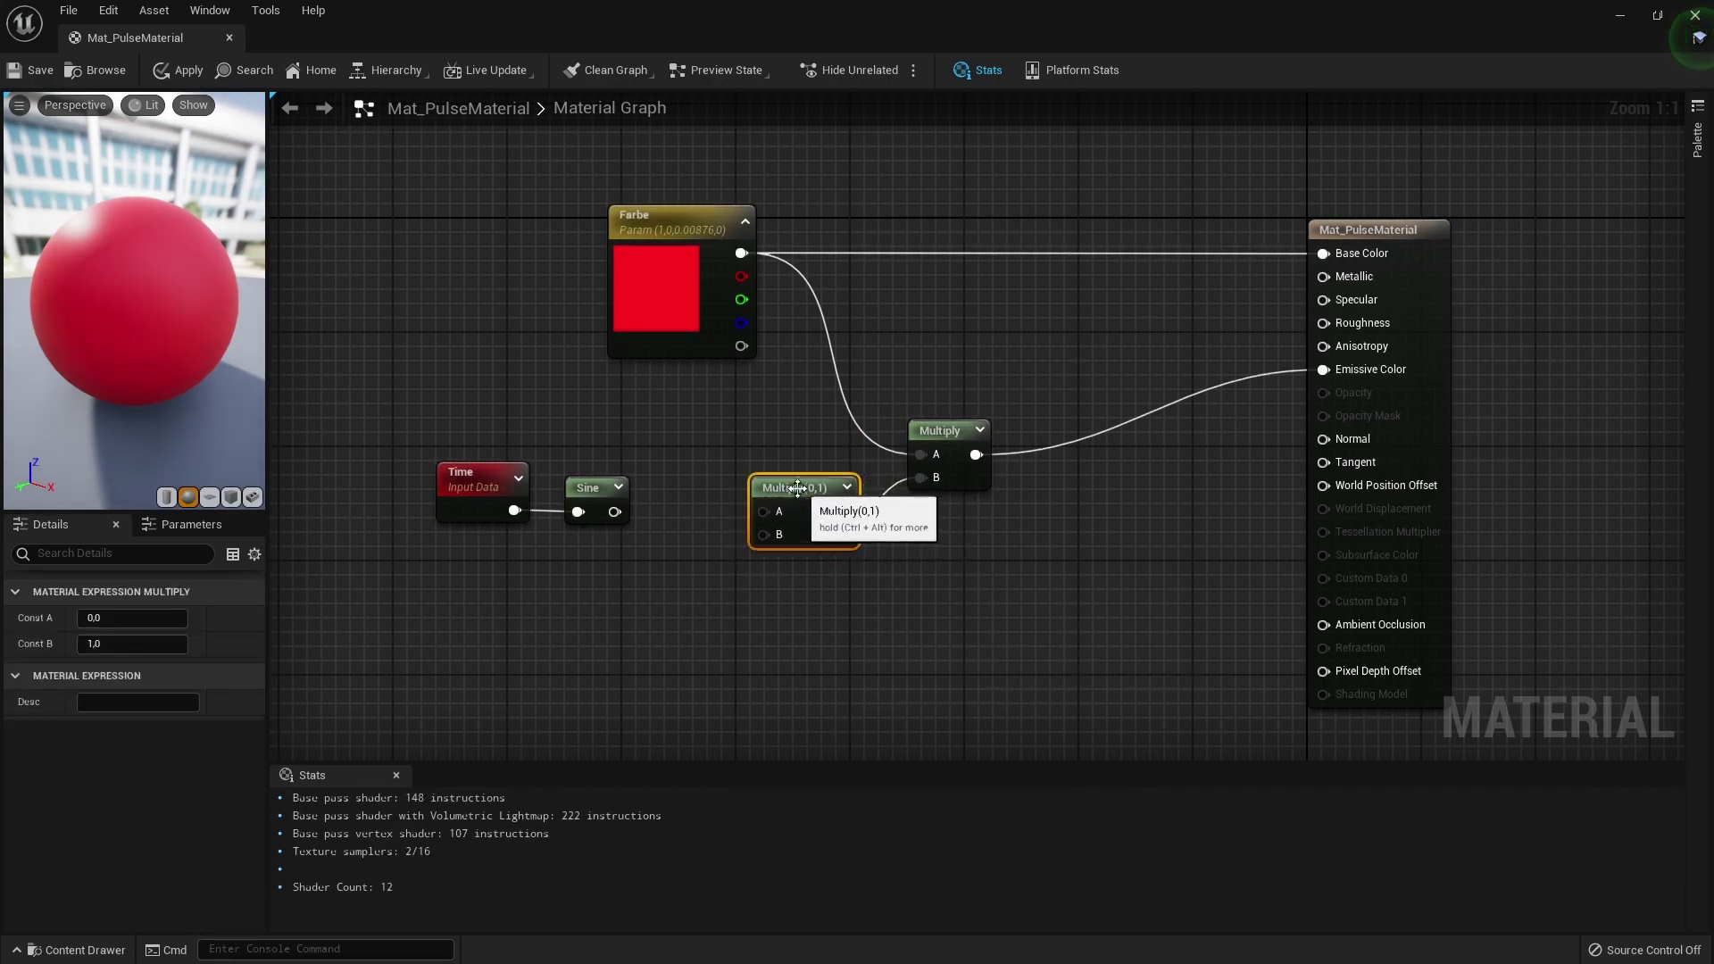
{"action": "mouse_move", "coordinate": [614, 512]}
{"action": "left_mouse_down"}
{"action": "mouse_move", "coordinate": [762, 534]}
{"action": "mouse_move", "coordinate": [428, 459]}
{"action": "mouse_move", "coordinate": [559, 522]}
{"action": "left_mouse_up"}
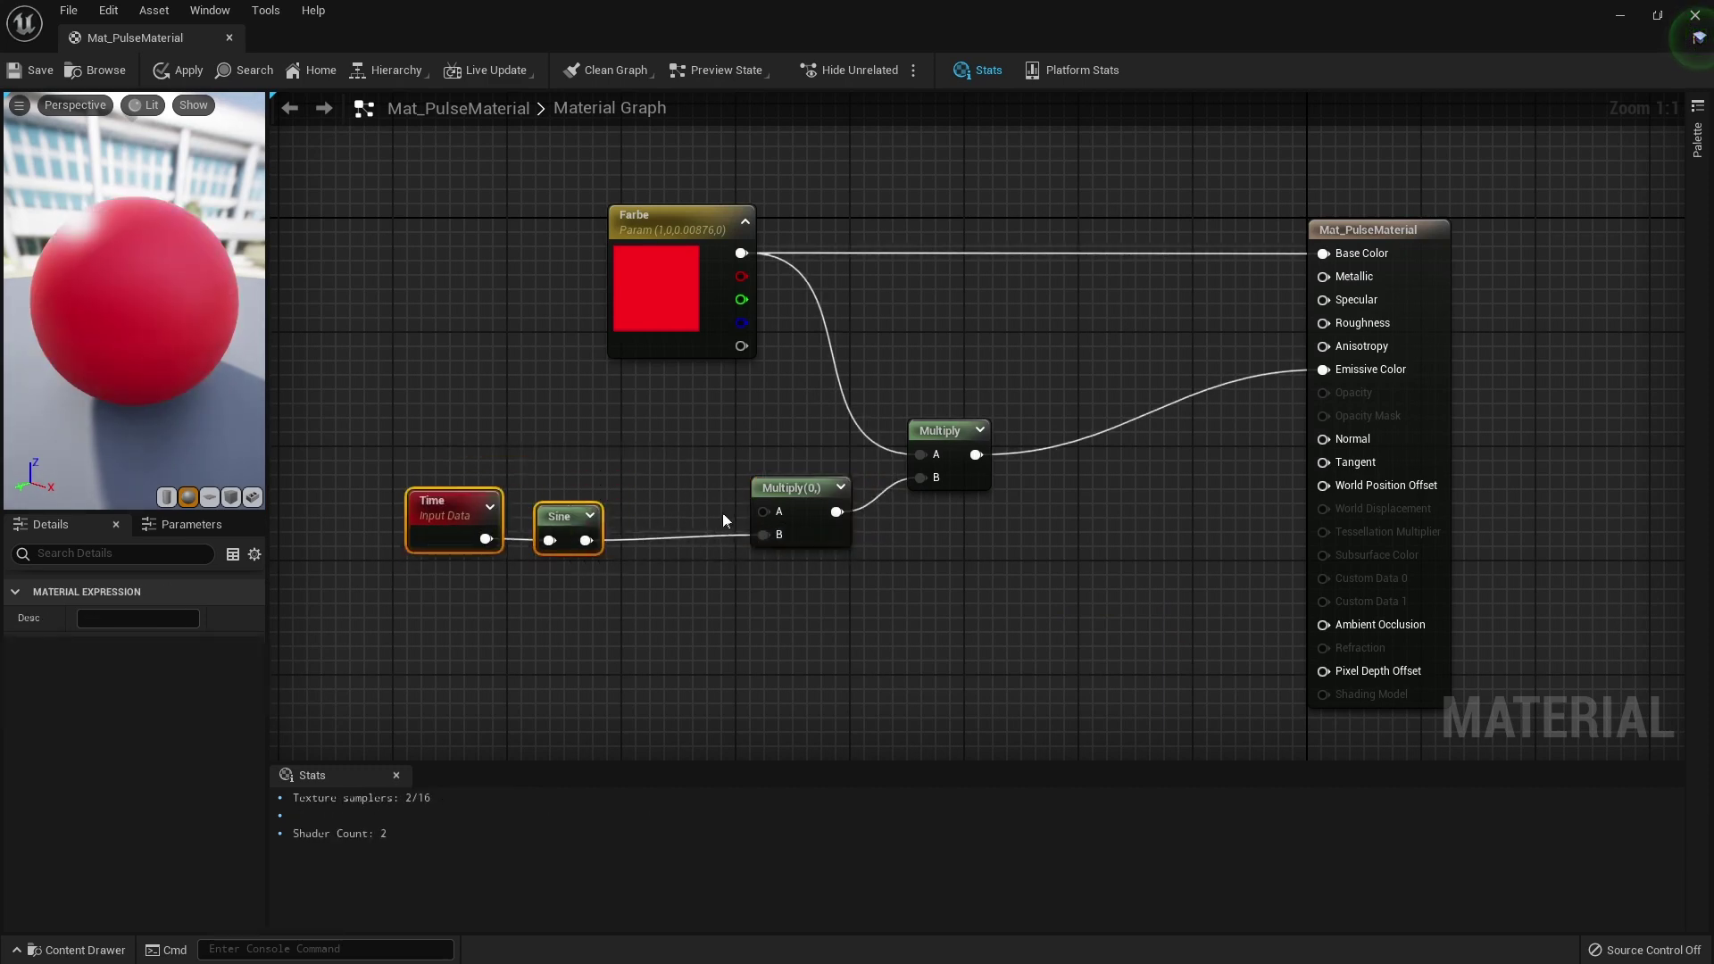
Add a Constant of 100 wired into the second Multiply's A input to scale the Sine.
{"action": "left_click_drag", "start_coordinate": [768, 506], "coordinate": [582, 441]}
{"action": "left_click", "coordinate": [582, 441]}
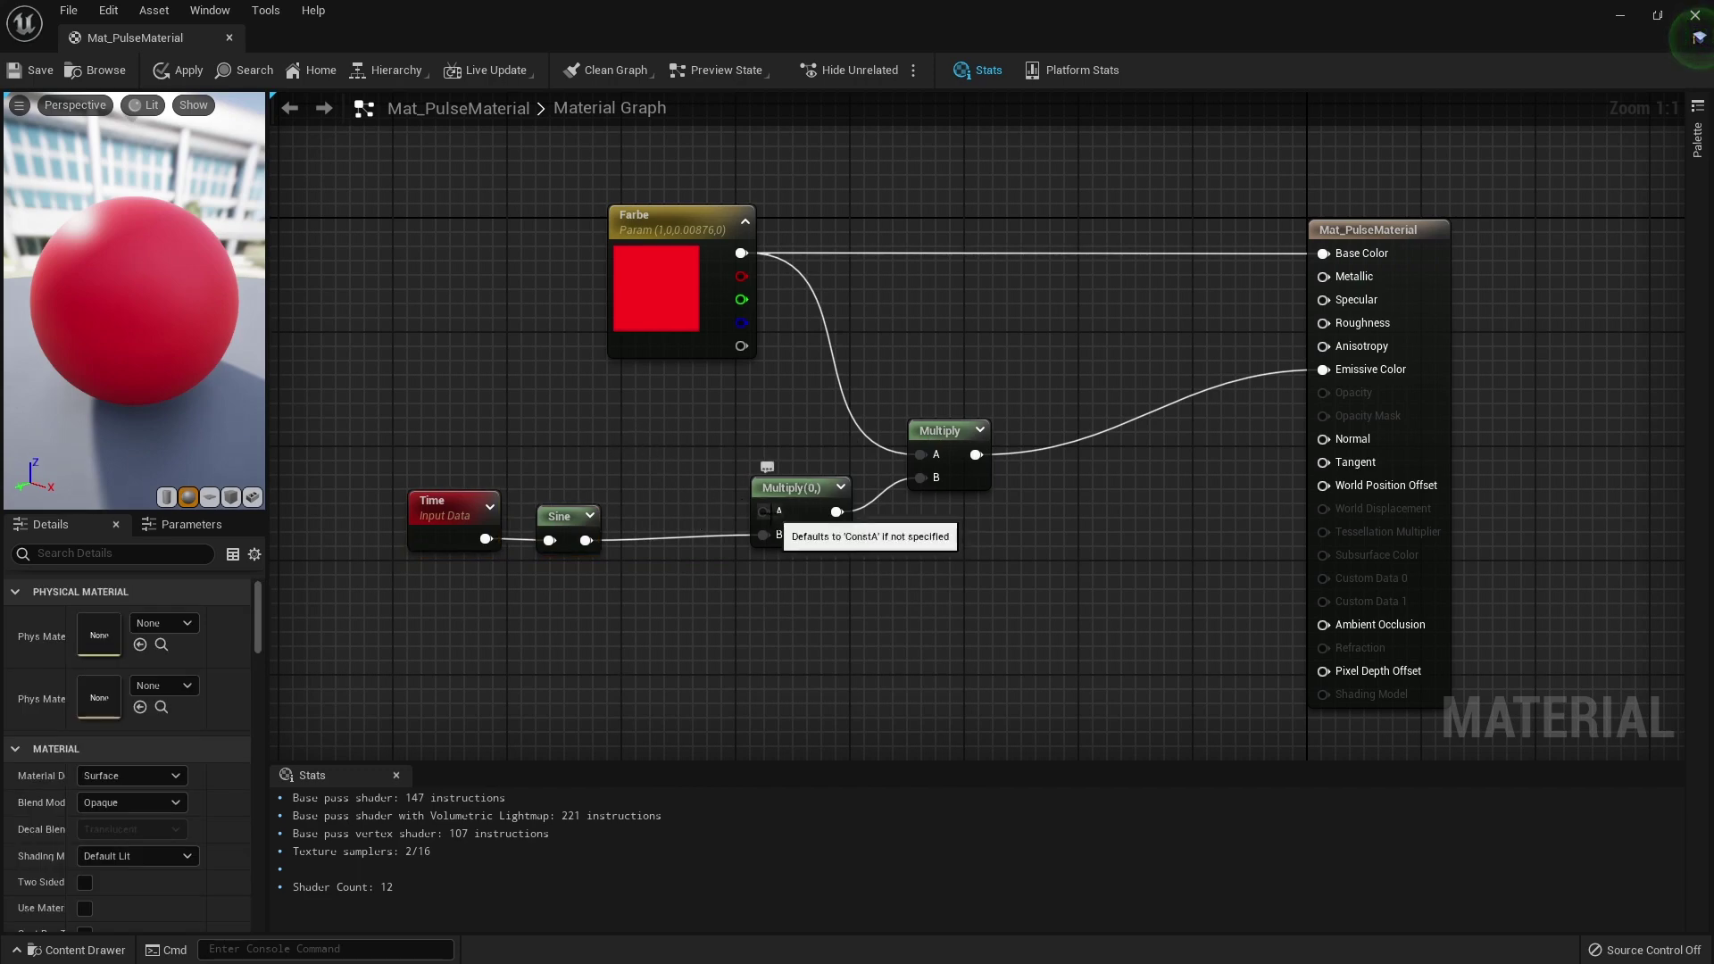
{"action": "left_click", "coordinate": [661, 420]}
{"action": "left_click_drag", "start_coordinate": [697, 447], "coordinate": [763, 512]}
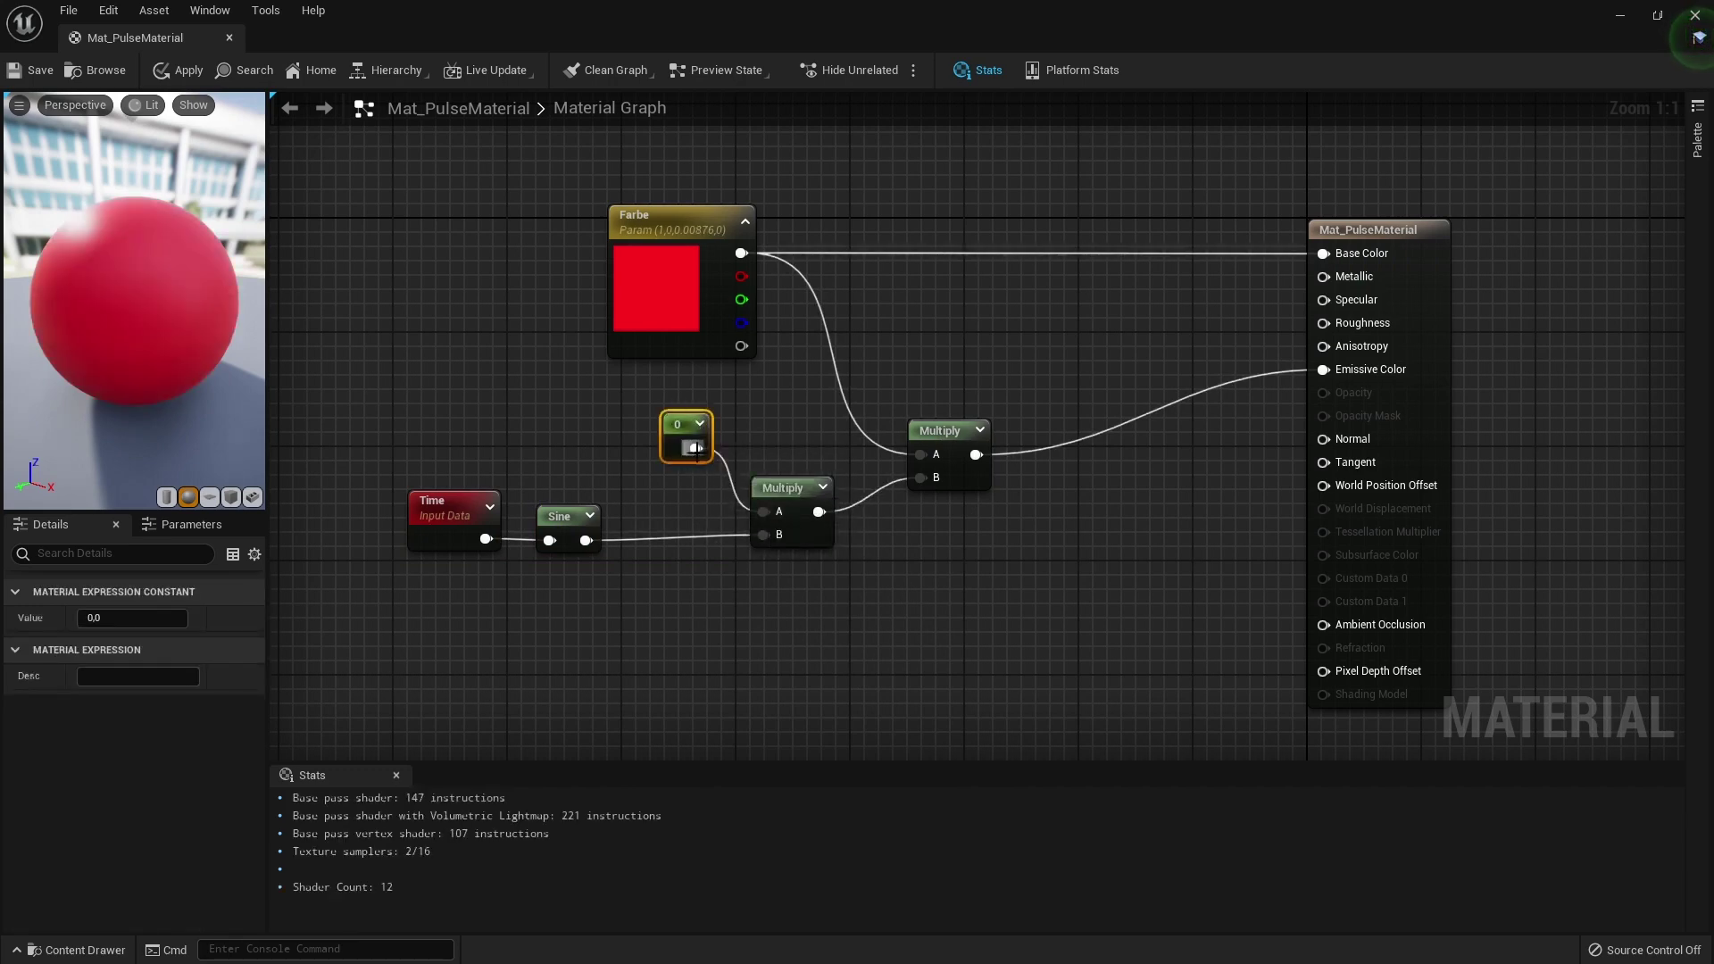
{"action": "left_click_drag", "start_coordinate": [695, 447], "coordinate": [682, 496]}
{"action": "left_click", "coordinate": [170, 618]}
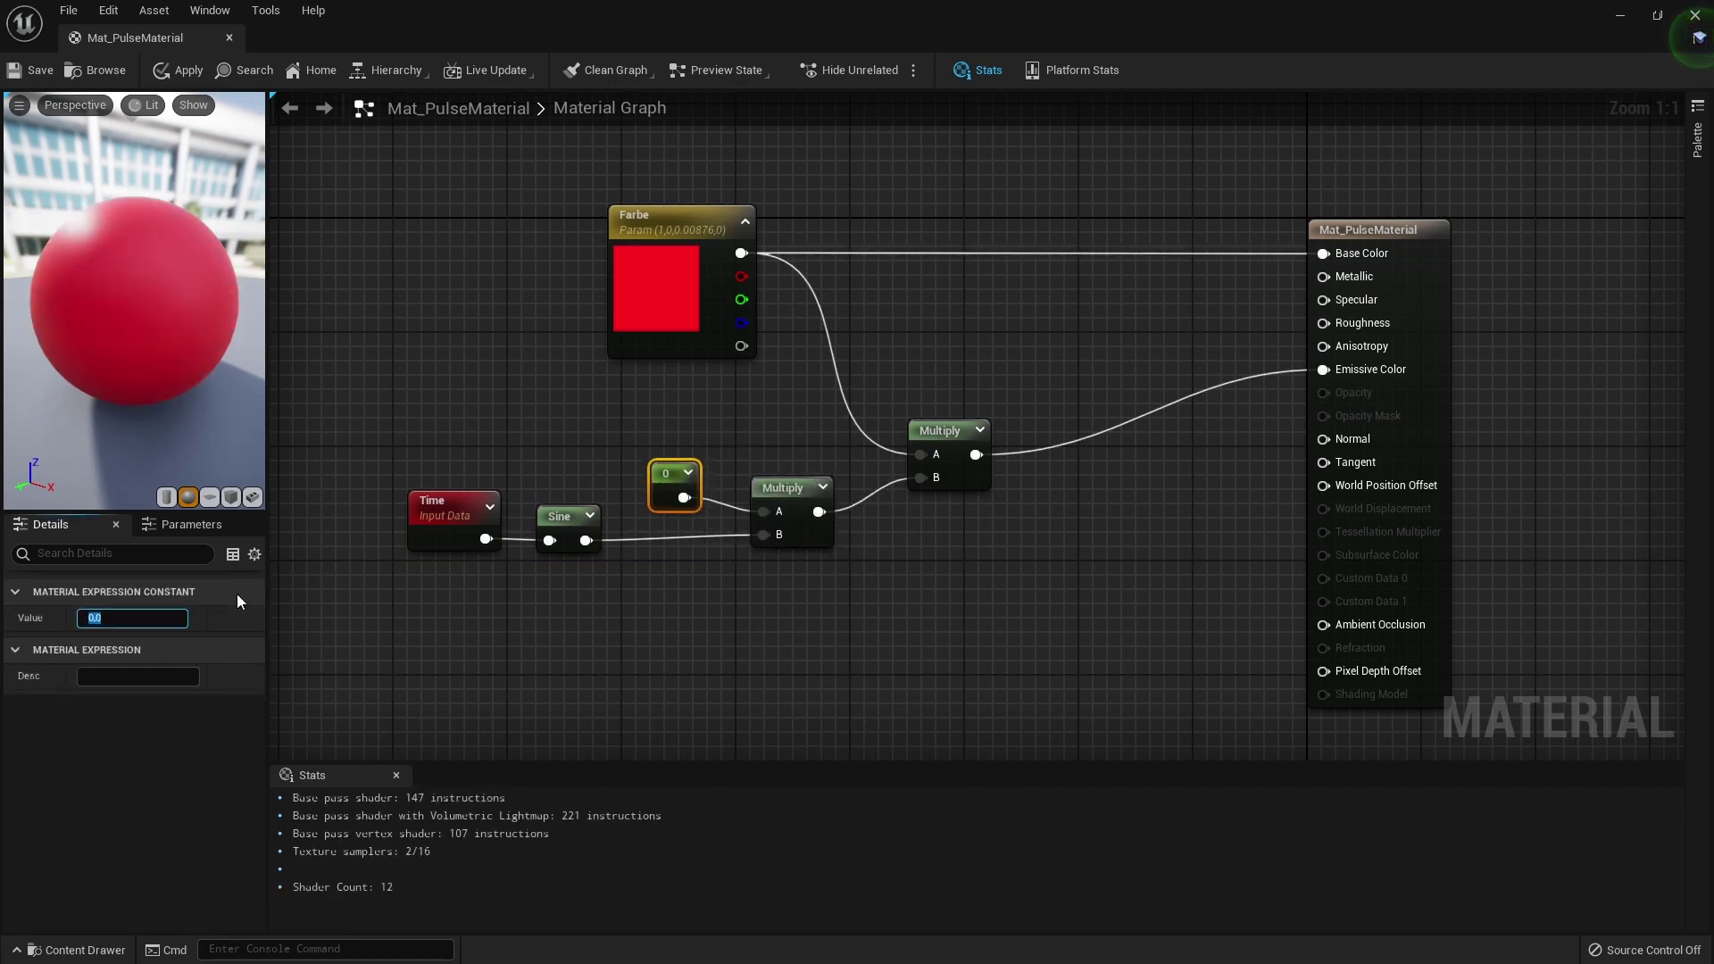
{"action": "type", "text": "100"}
{"action": "key", "text": "Return"}
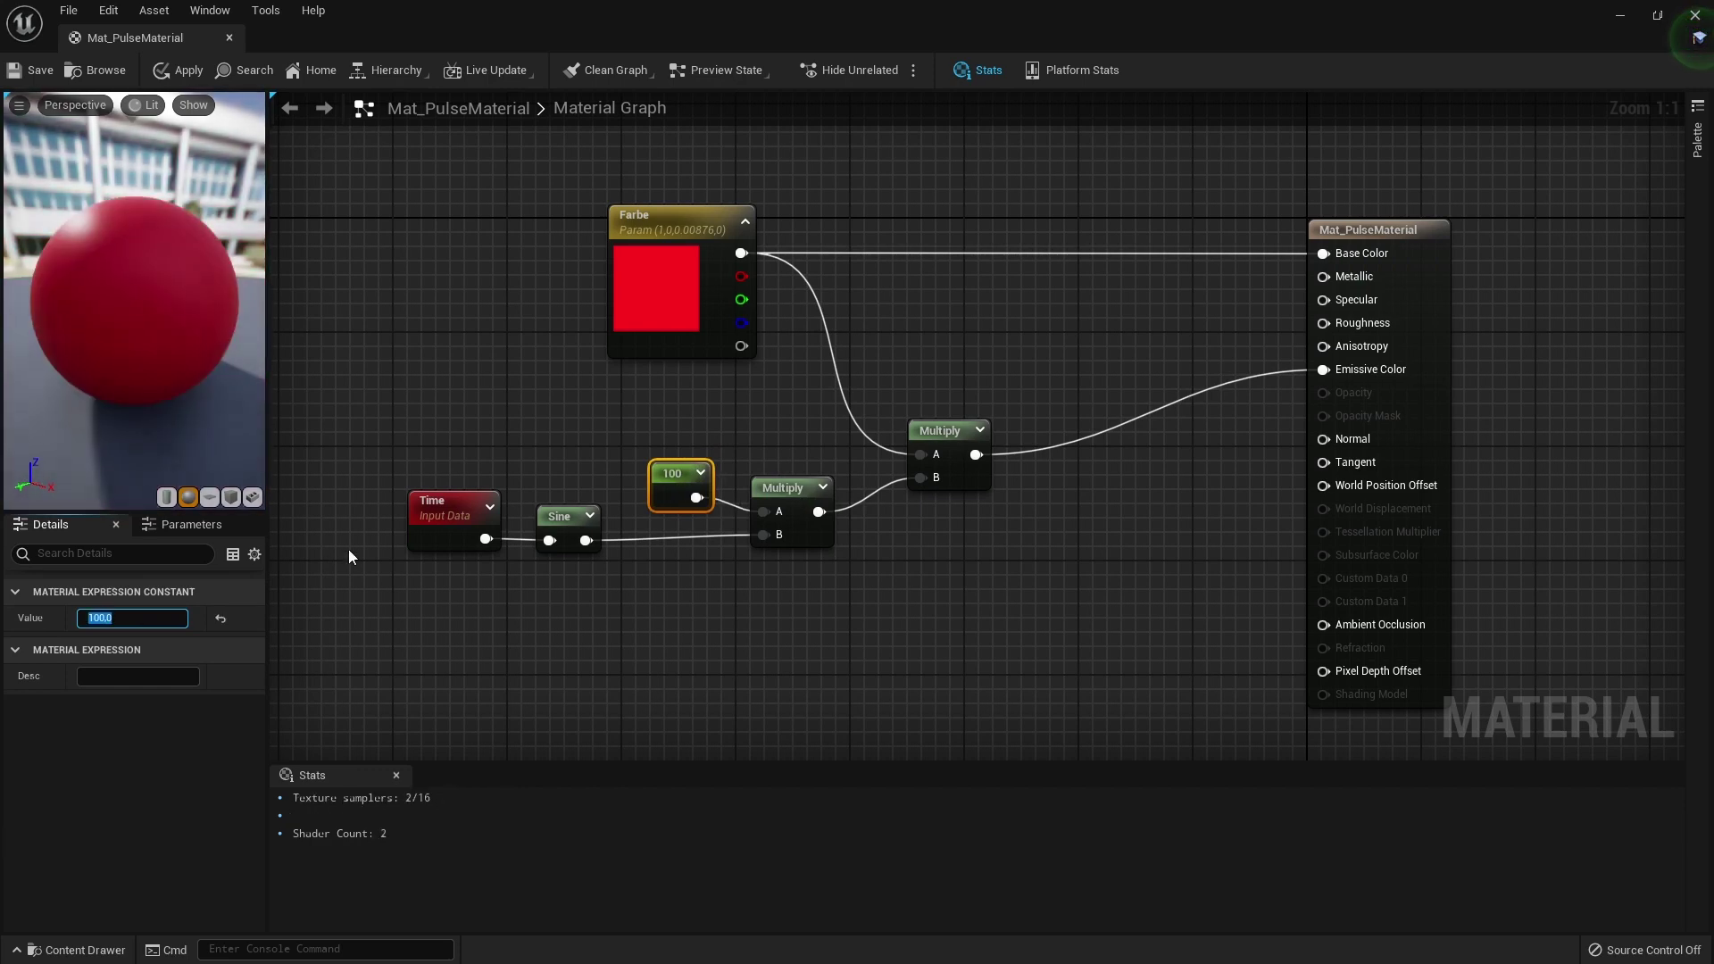
Save Mat_PulseMaterial and close its editor to see the cube glowing red.
{"action": "left_click", "coordinate": [31, 72]}
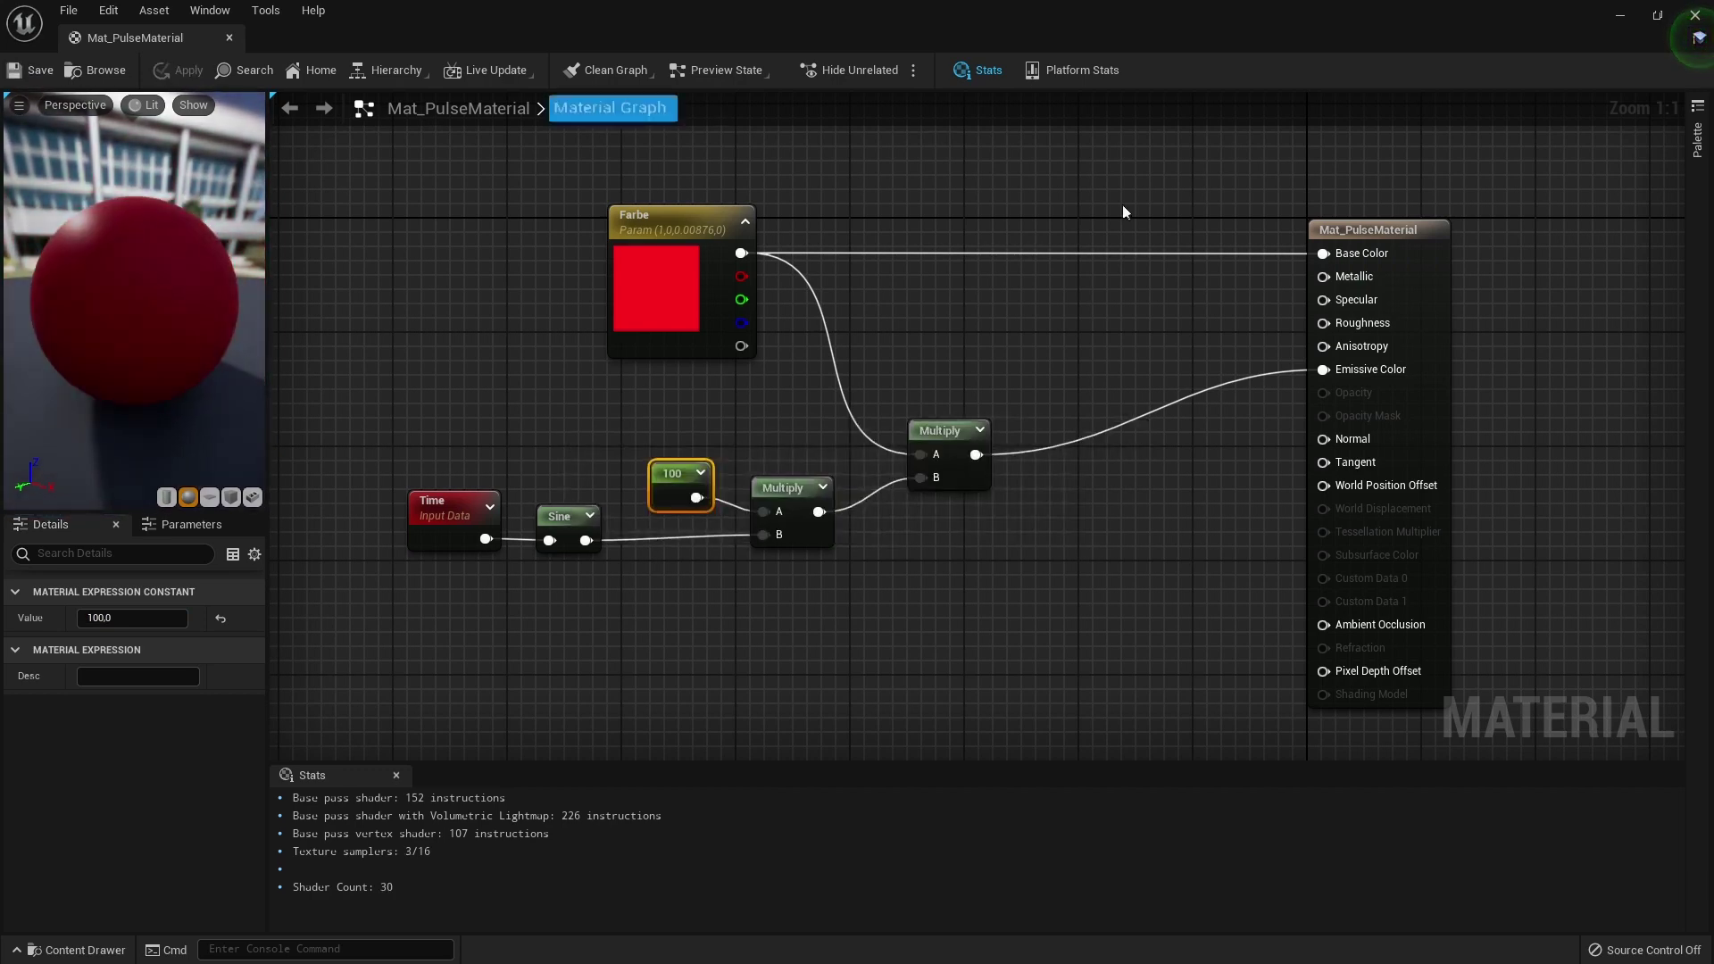
{"action": "left_click", "coordinate": [1696, 16]}
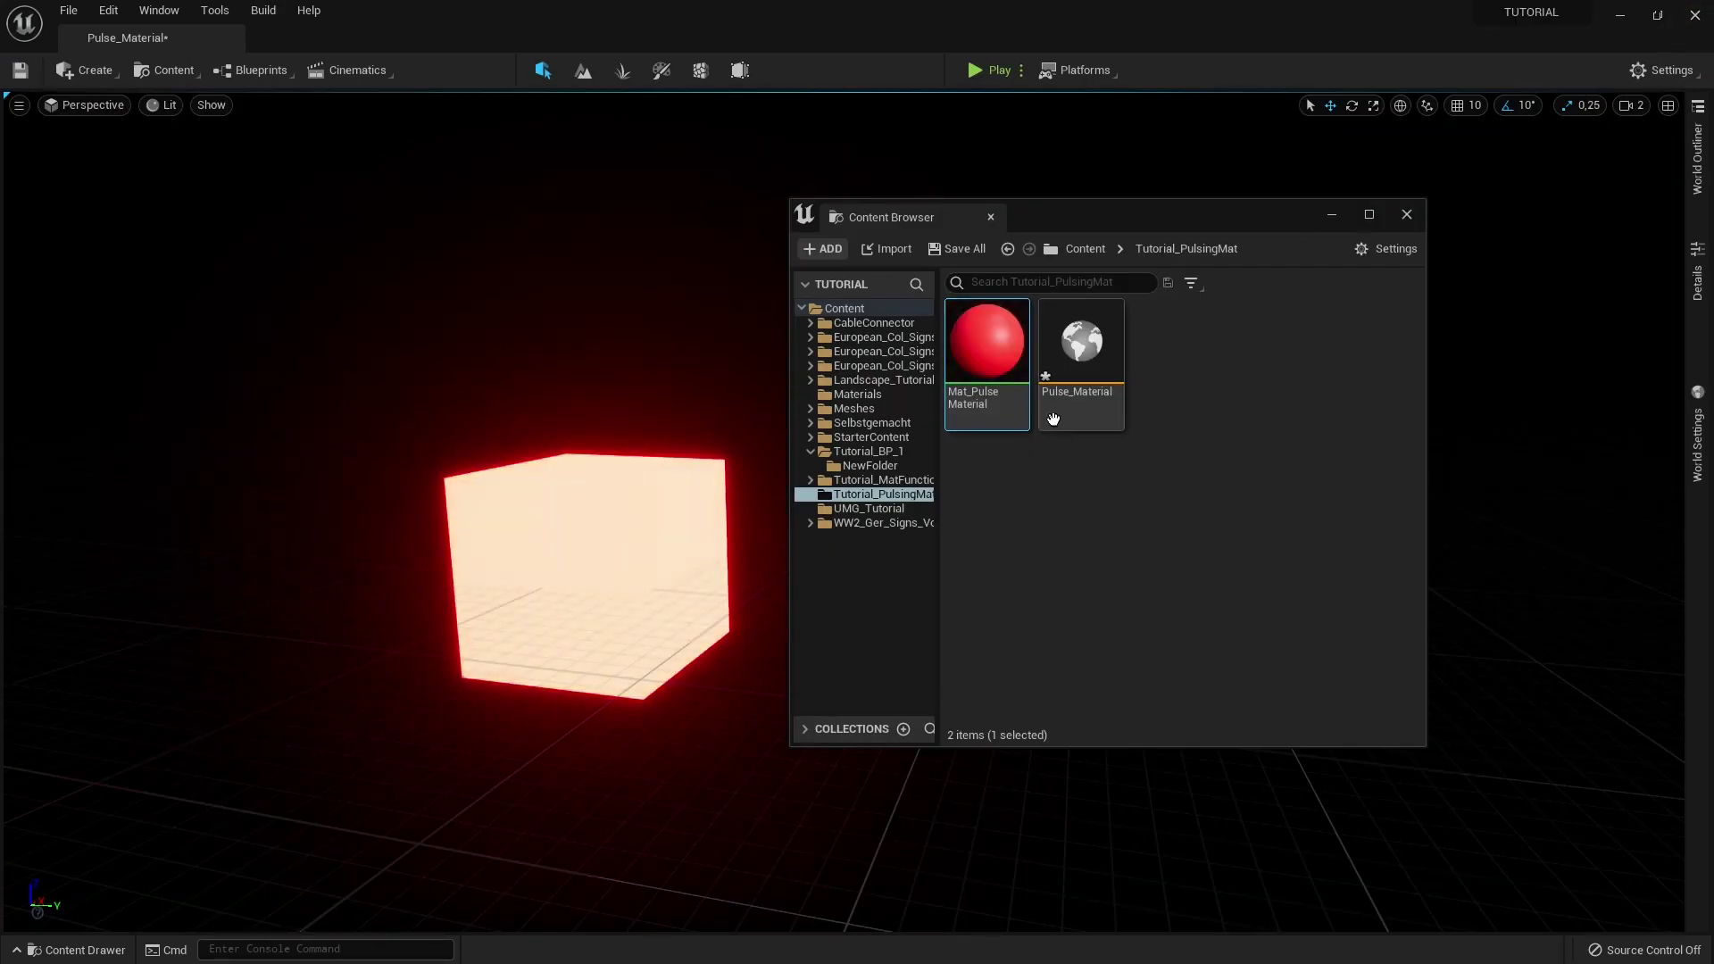